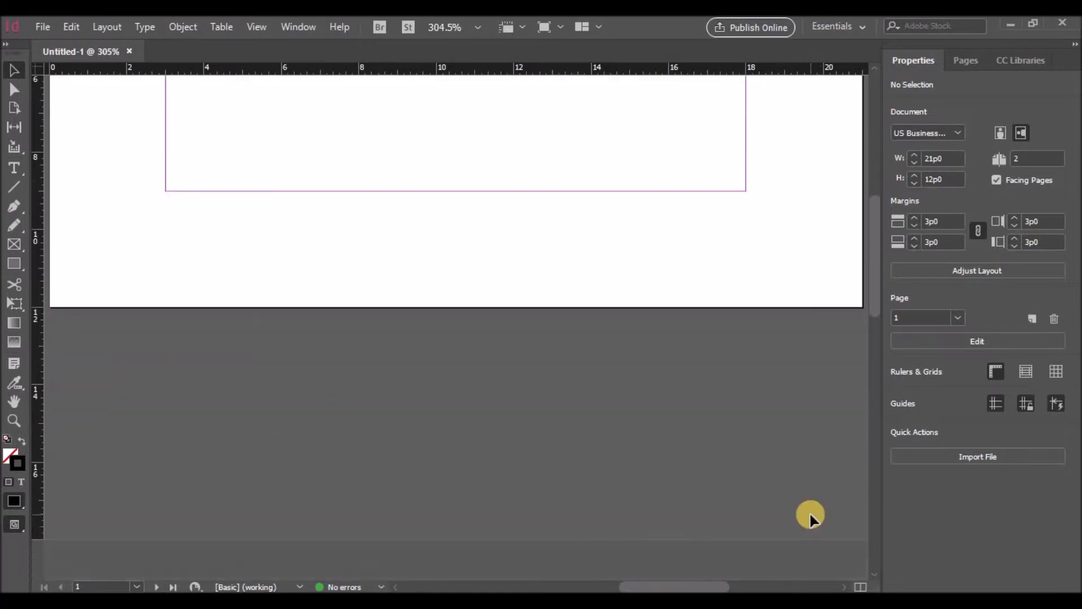
# Step: Make the pages vertical by setting height to 21p0 and width to 12p0
pyautogui.scroll(-4, 810, 514)
pyautogui.scroll(-7, 810, 514)
pyautogui.scroll(8, 810, 514)
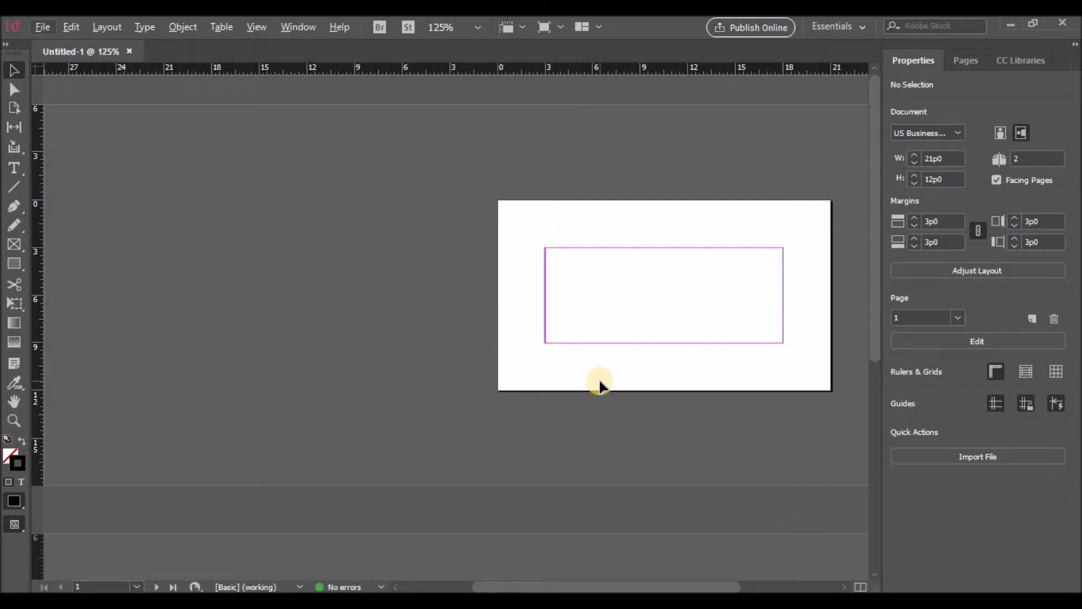
pyautogui.scroll(-1, 599, 385)
pyautogui.click(927, 180)
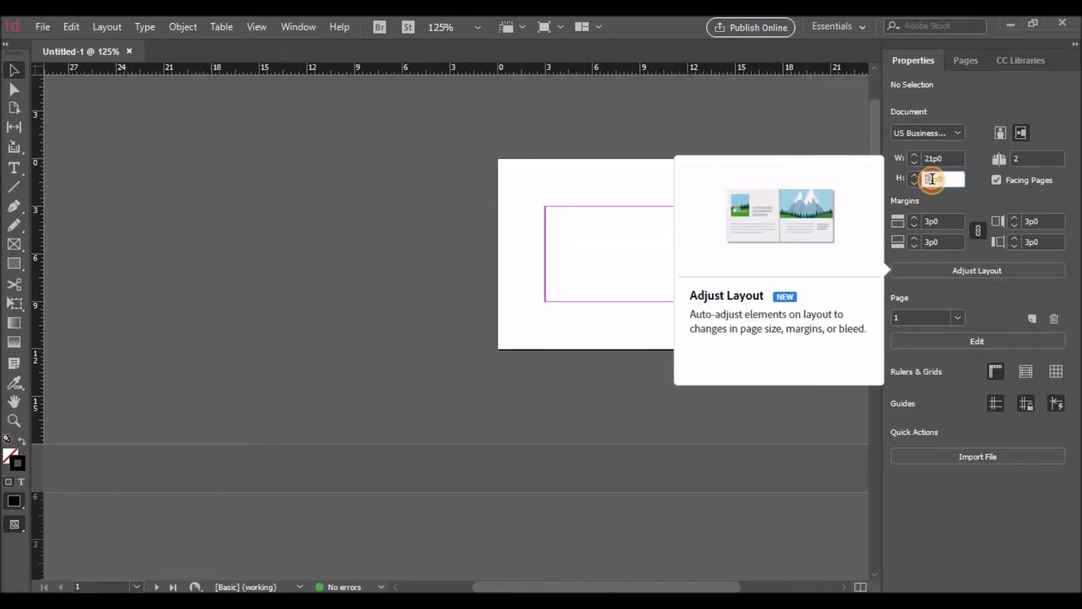
pyautogui.scroll(-1, 932, 179)
pyautogui.moveTo(947, 180); pyautogui.dragTo(921, 179)
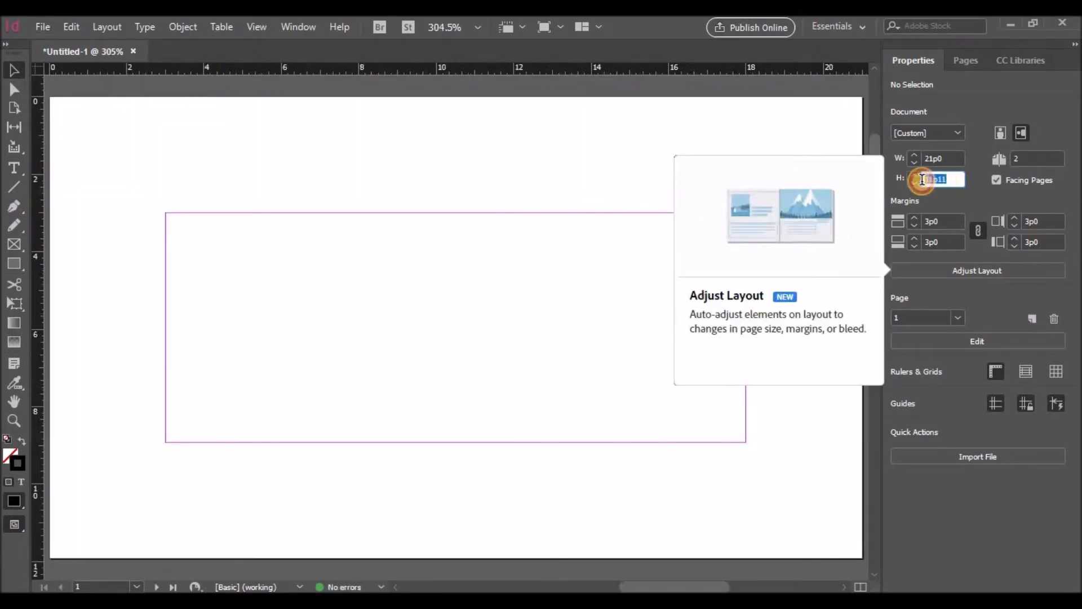
pyautogui.scroll(2, 915, 180)
pyautogui.scroll(17, 914, 177)
pyautogui.scroll(16, 914, 177)
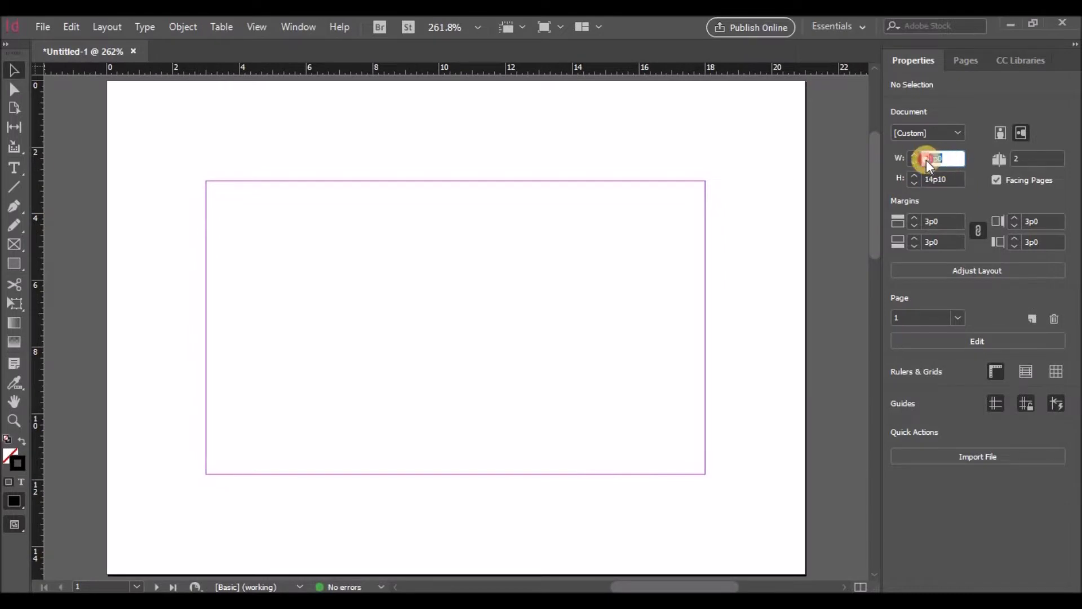
pyautogui.write('21p0')
pyautogui.click(930, 158)
pyautogui.scroll(-1, 926, 161)
pyautogui.moveTo(941, 159); pyautogui.dragTo(947, 158)
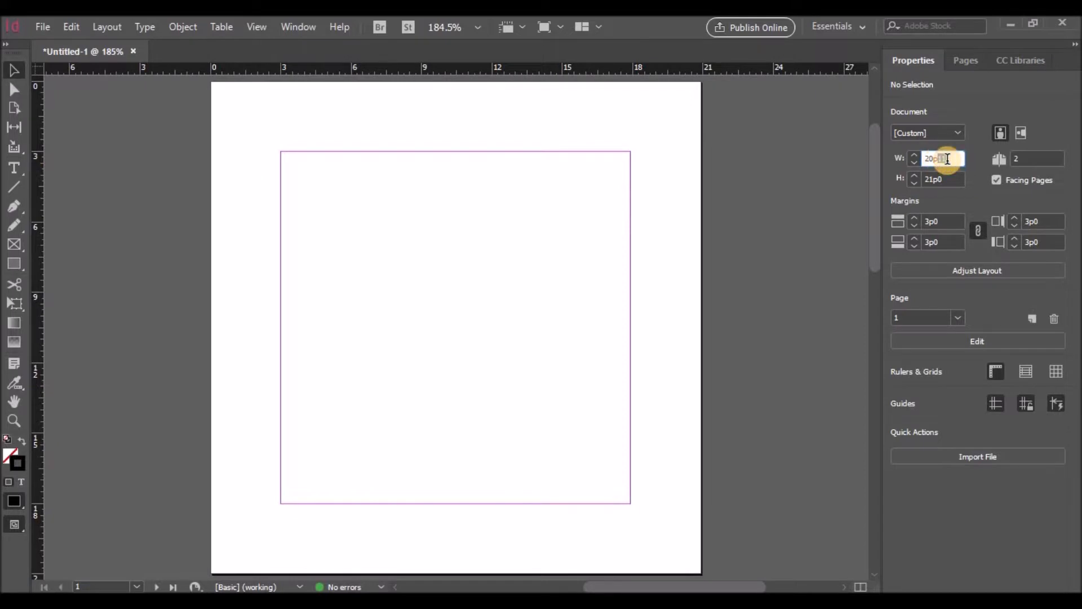
pyautogui.click(915, 164)
pyautogui.click(915, 165)
pyautogui.click(914, 165)
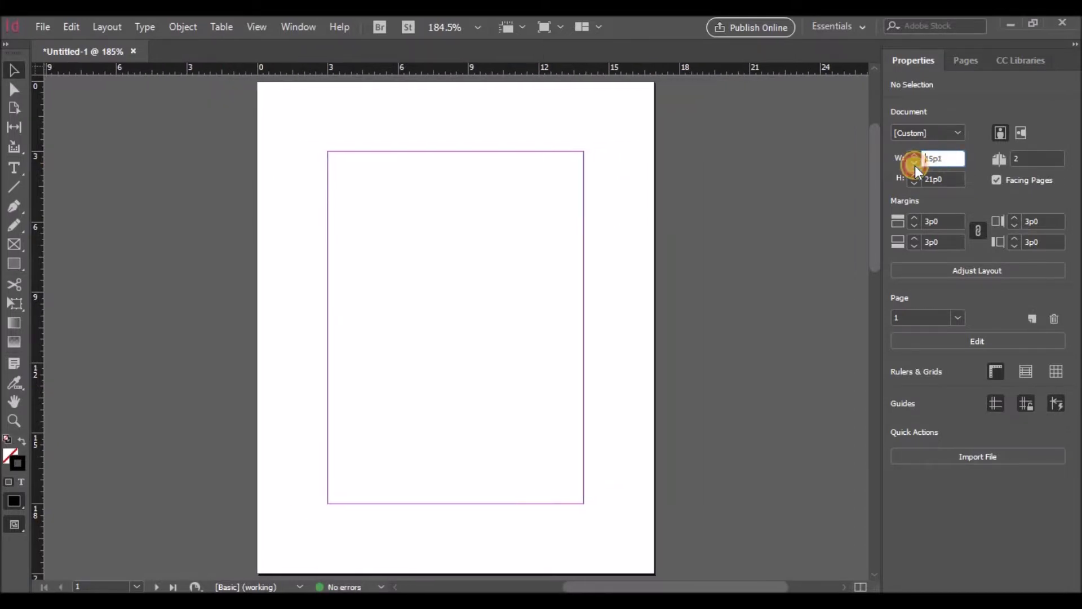
pyautogui.click(914, 165)
pyautogui.click(914, 165)
pyautogui.click(915, 164)
pyautogui.click(914, 164)
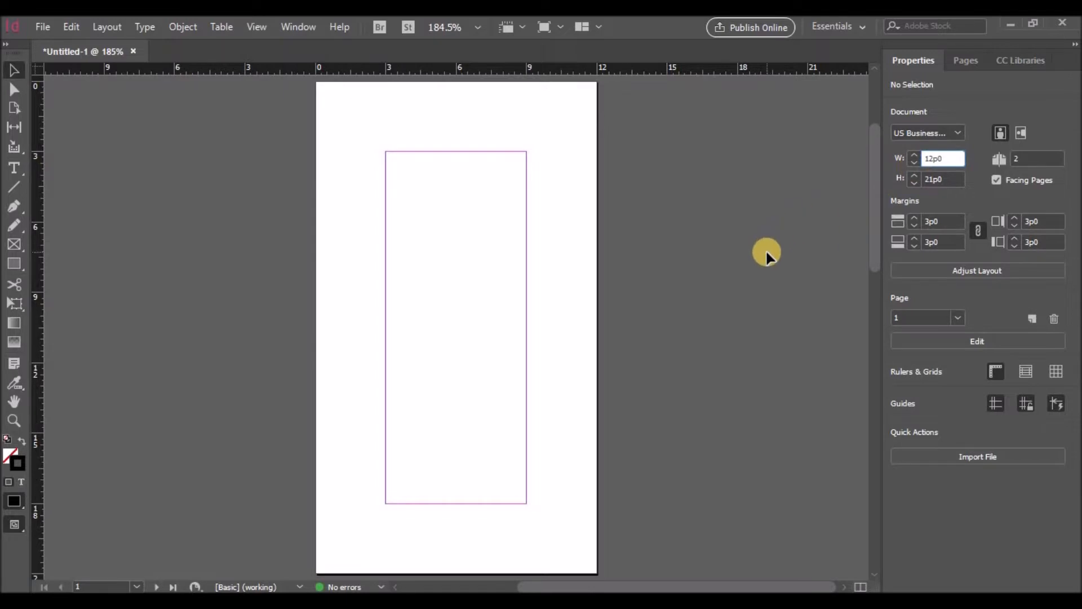
# Step: Reduce the linked page margins on all four sides to 1p5
pyautogui.click(914, 225)
pyautogui.click(914, 225)
pyautogui.click(914, 225)
pyautogui.click(914, 225)
pyautogui.click(914, 225)
pyautogui.click(914, 225)
pyautogui.click(914, 225)
pyautogui.click(914, 225)
pyautogui.click(914, 224)
pyautogui.click(914, 225)
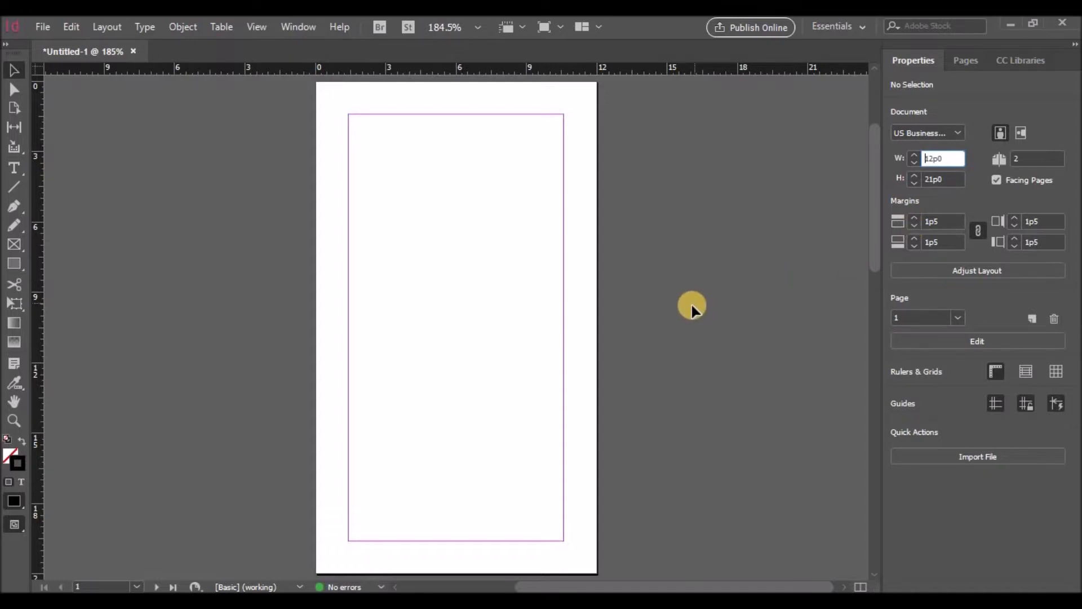
pyautogui.scroll(-4, 670, 423)
pyautogui.hscroll(-5, 522, 585)
pyautogui.scroll(5, 461, 474)
pyautogui.hscroll(5, 461, 473)
pyautogui.scroll(-3, 467, 470)
pyautogui.hscroll(-5, 468, 471)
pyautogui.scroll(-4, 472, 475)
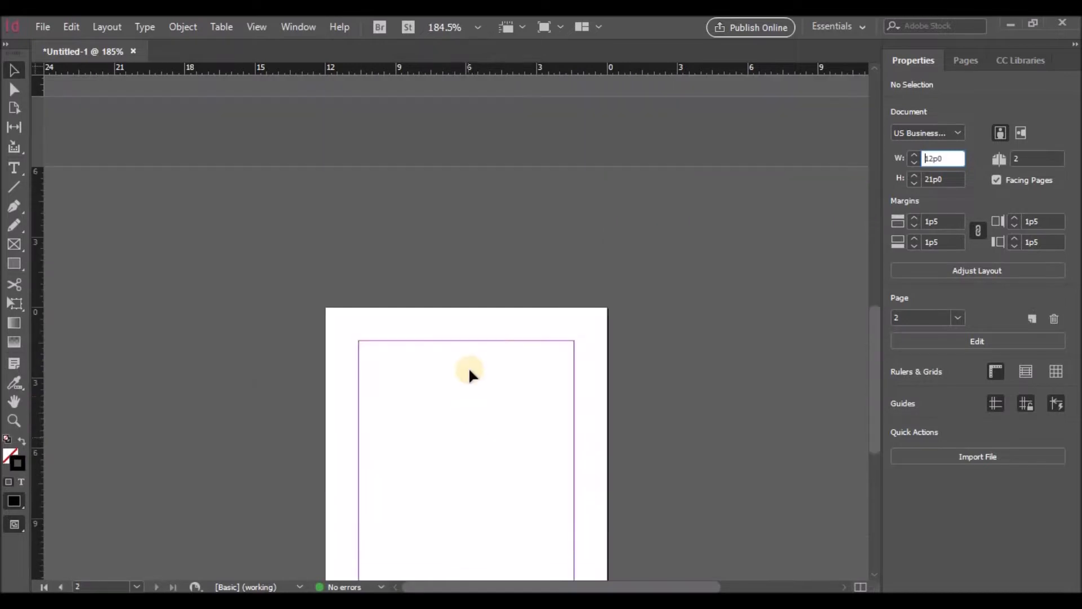
pyautogui.scroll(5, 687, 462)
pyautogui.moveTo(675, 587); pyautogui.dragTo(732, 583)
pyautogui.scroll(-1, 785, 429)
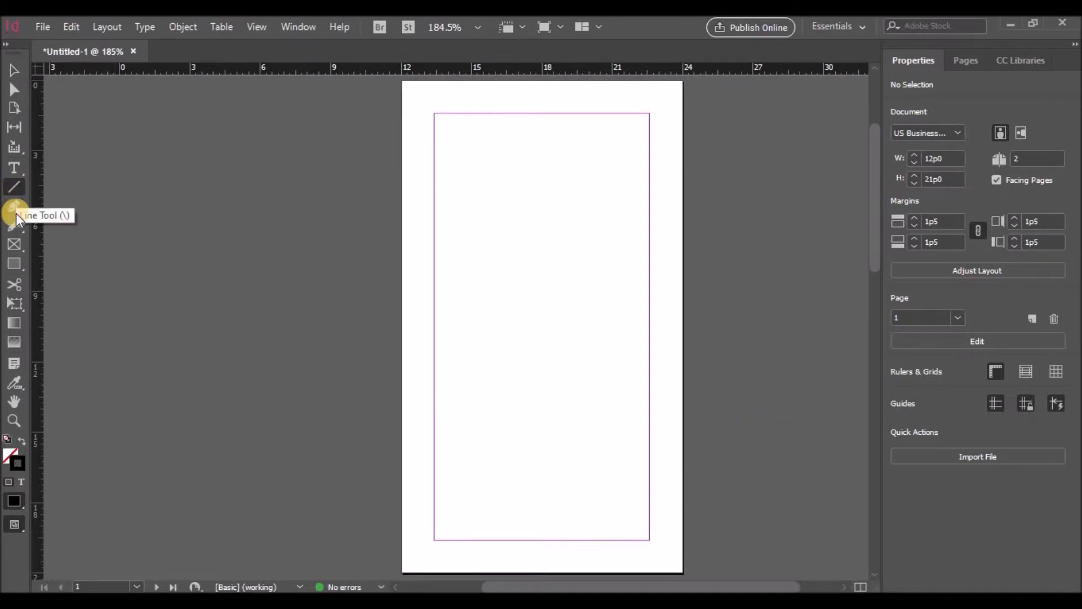
# Step: Draw a small circle near the top-left corner of the first page
pyautogui.moveTo(14, 263); pyautogui.dragTo(56, 298)
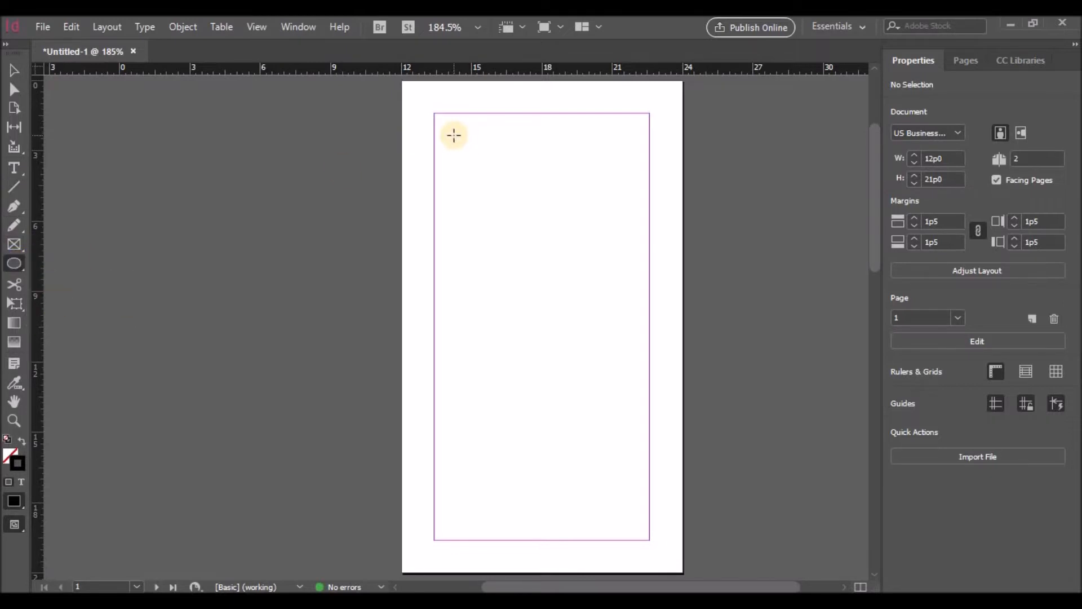
pyautogui.moveTo(463, 136); pyautogui.dragTo(481, 155)
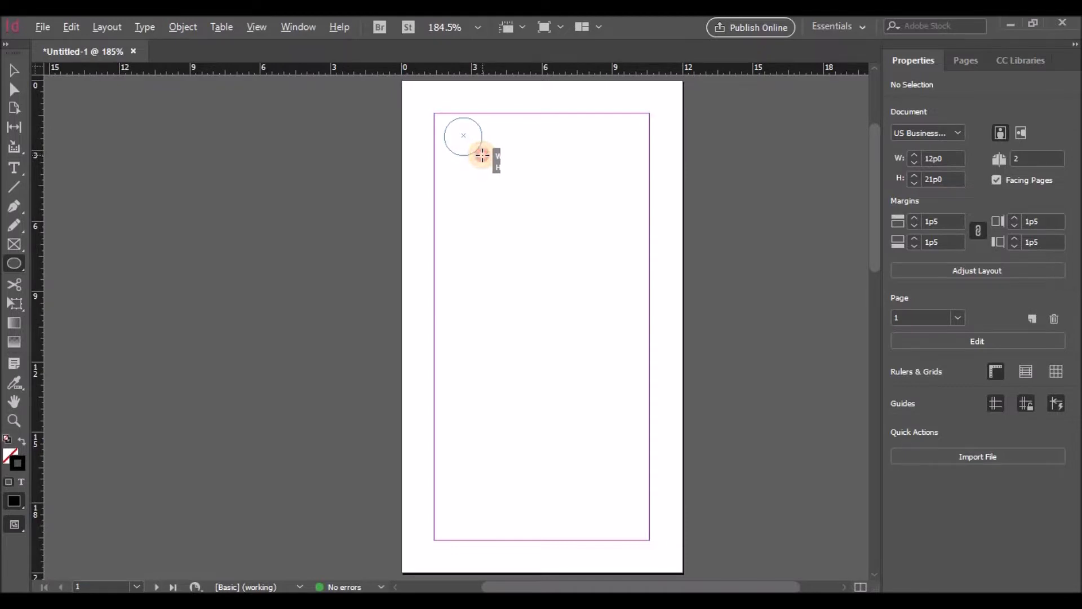
pyautogui.moveTo(483, 157); pyautogui.dragTo(483, 155)
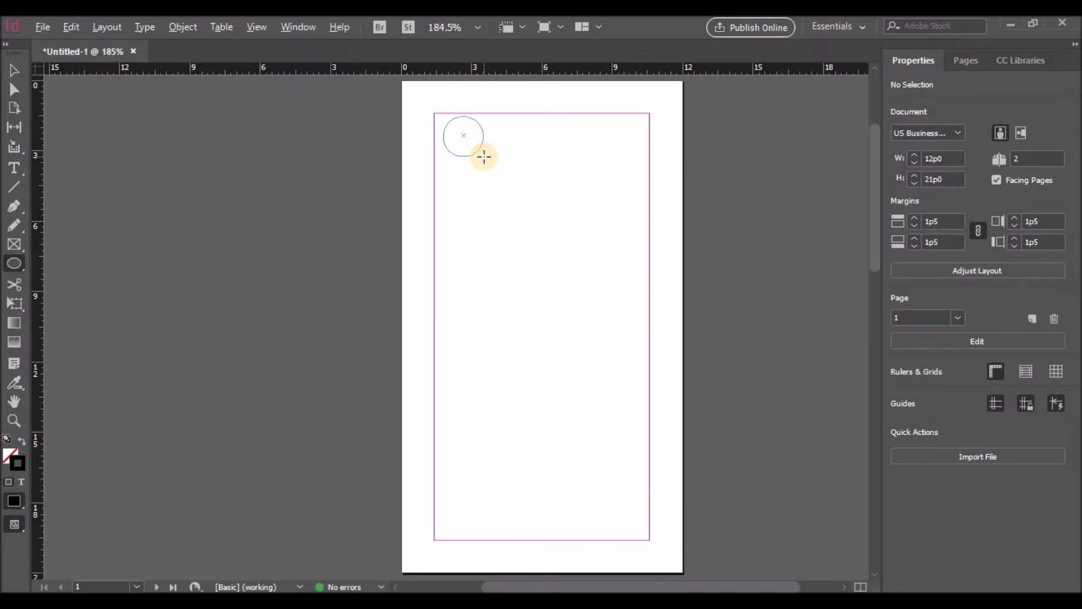
pyautogui.hotkey('ctrl', '=')
pyautogui.hotkey('ctrl', '=')
pyautogui.hotkey('ctrl', '=')
pyautogui.hotkey('ctrl', '=')
pyautogui.hotkey('ctrl', '=')
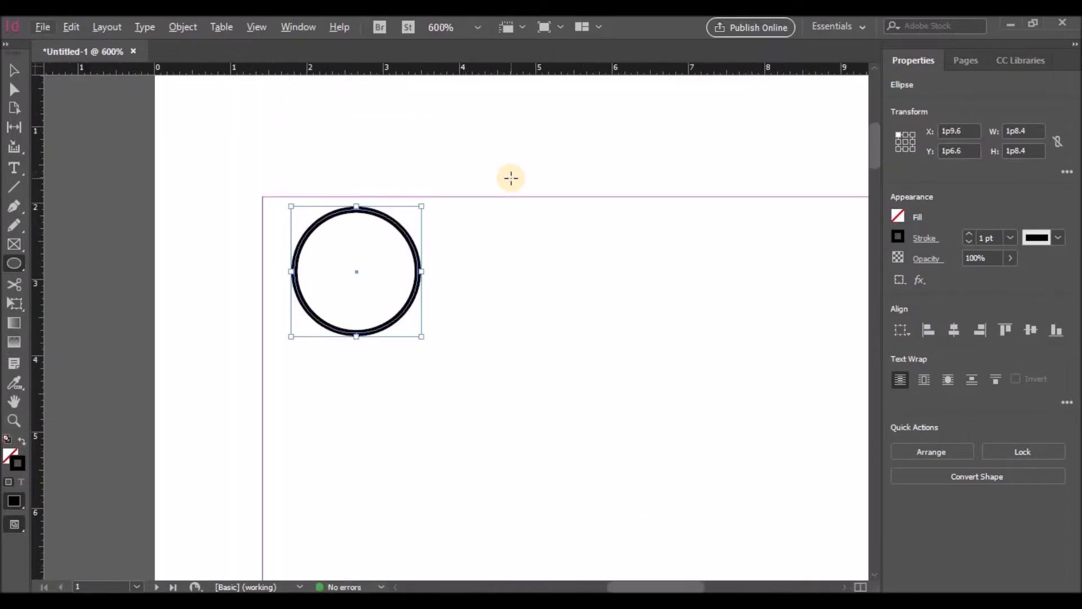
# Step: Fill the circle with a lowered tint of Black and set its stroke tint to 90%
pyautogui.click(901, 221)
pyautogui.click(803, 372)
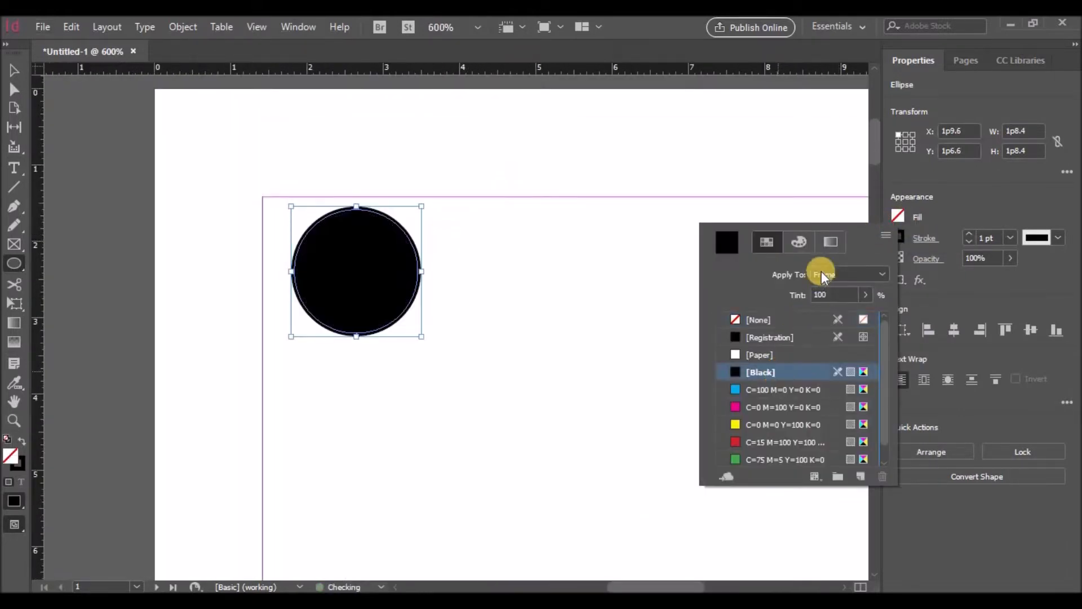
pyautogui.click(865, 295)
pyautogui.moveTo(862, 314); pyautogui.dragTo(858, 313)
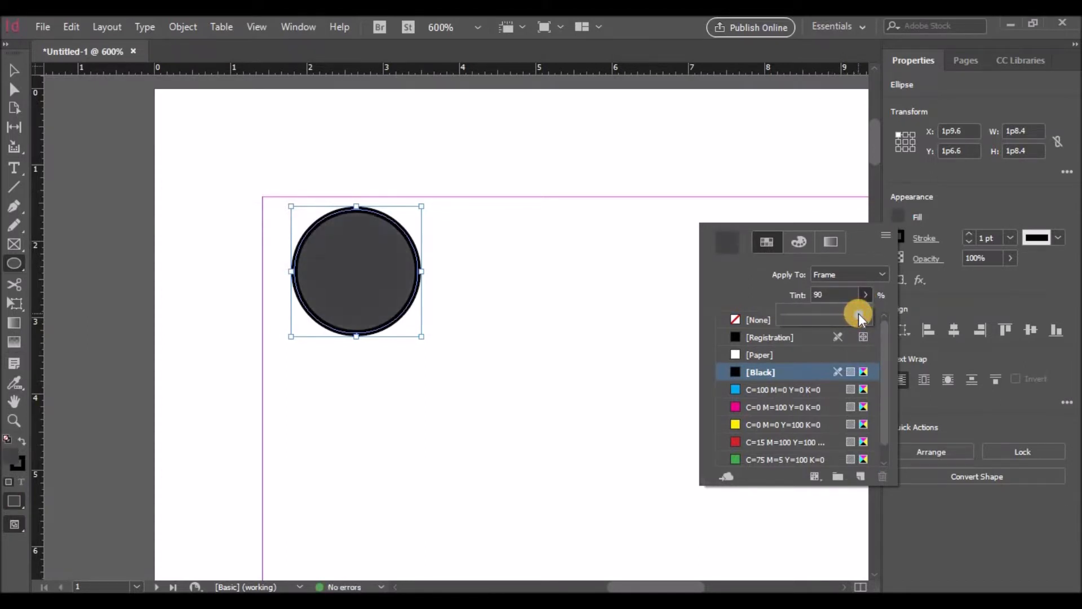
pyautogui.click(904, 232)
pyautogui.click(902, 236)
pyautogui.click(899, 238)
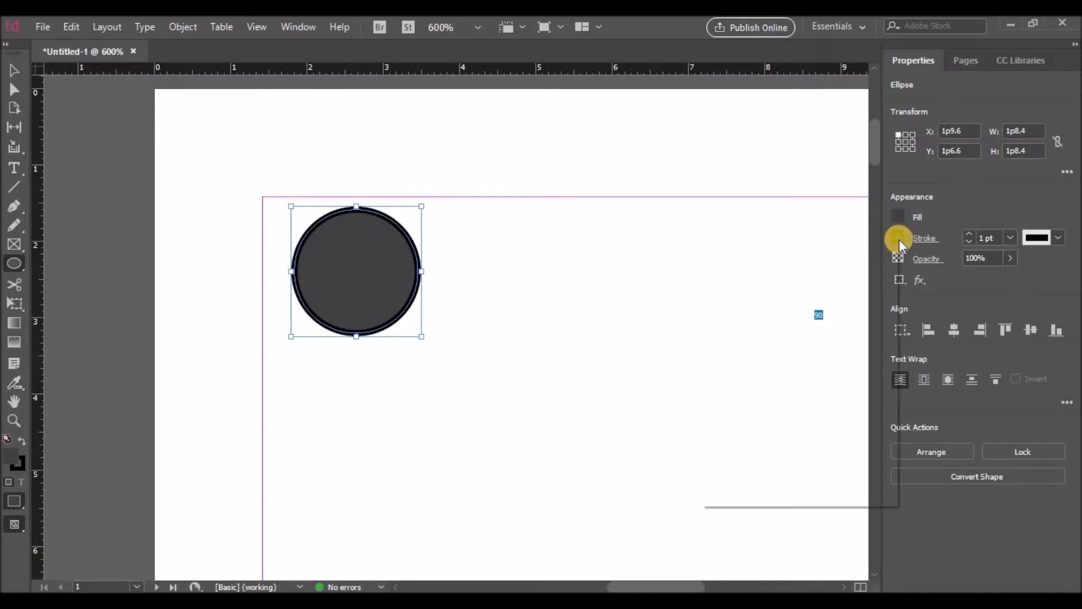
pyautogui.click(865, 314)
pyautogui.moveTo(863, 334); pyautogui.dragTo(856, 334)
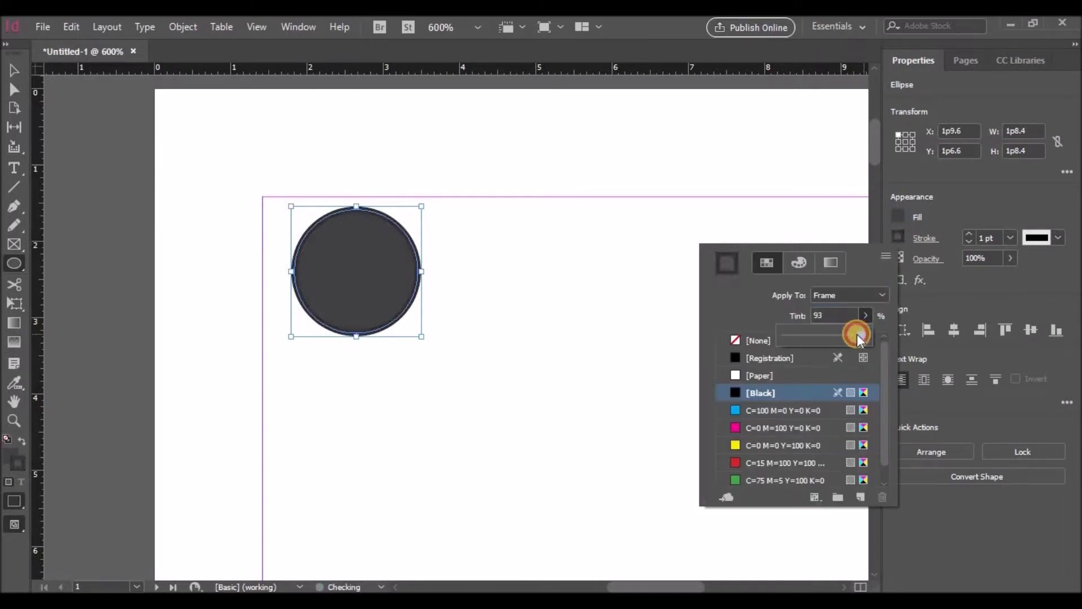
pyautogui.click(640, 315)
pyautogui.click(14, 70)
pyautogui.click(474, 261)
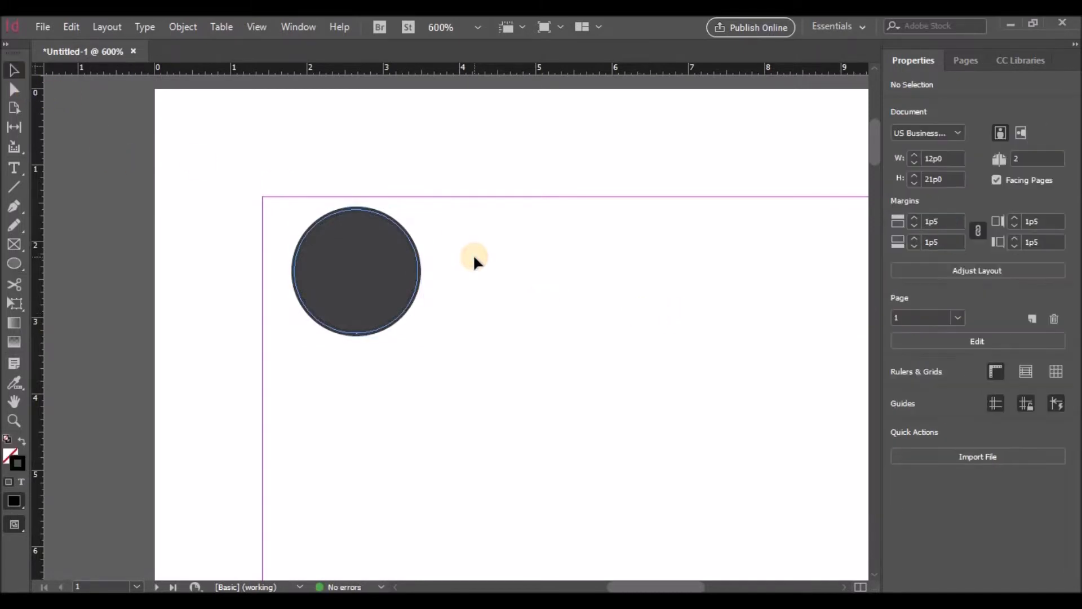
# Step: Draw a small square below the circle with a white Paper outline
pyautogui.moveTo(16, 262); pyautogui.dragTo(43, 284)
pyautogui.moveTo(332, 394); pyautogui.dragTo(385, 451)
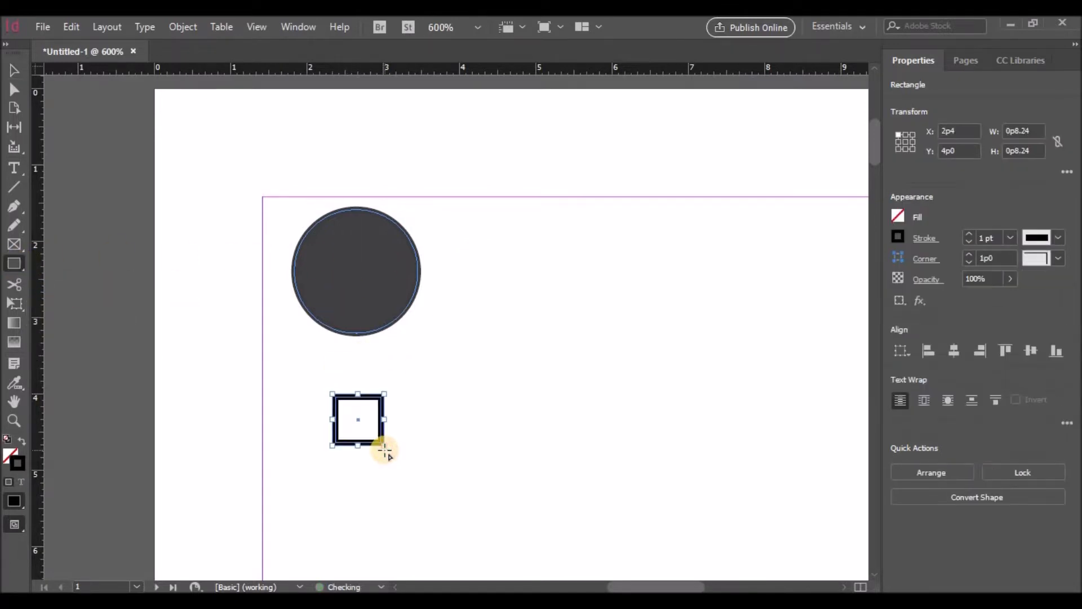
pyautogui.click(898, 237)
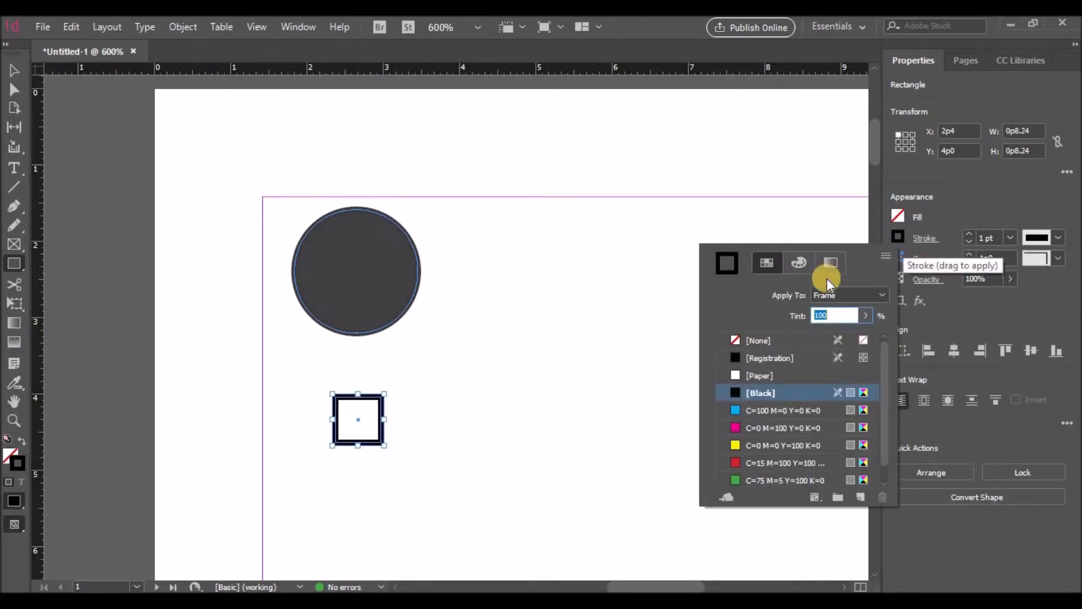
pyautogui.click(762, 375)
pyautogui.click(352, 388)
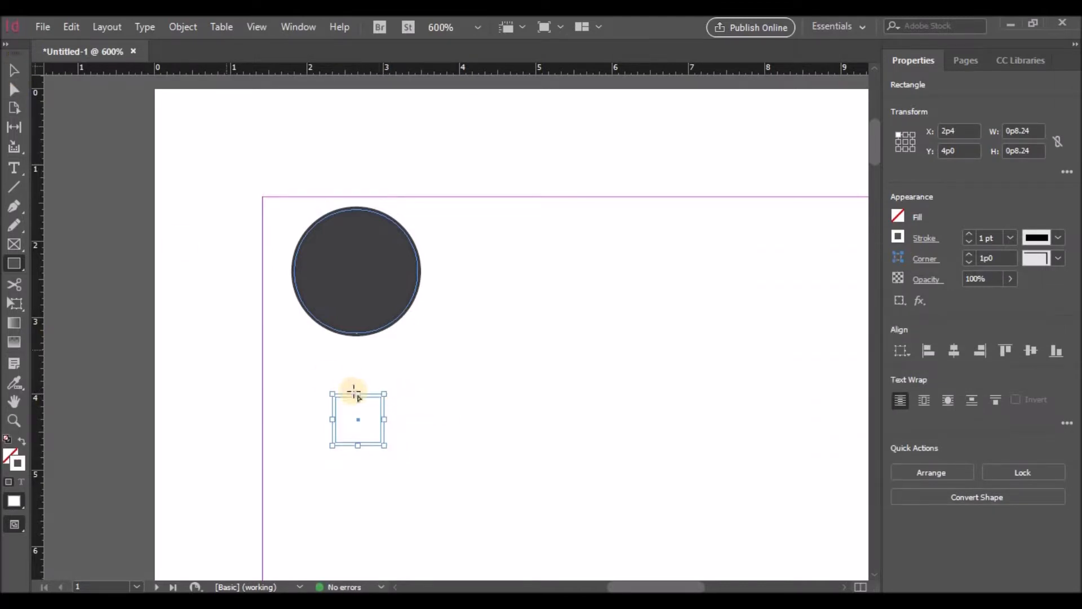
# Step: Rotate the square 45° into a diamond, move it onto the circle and shrink it
pyautogui.click(14, 69)
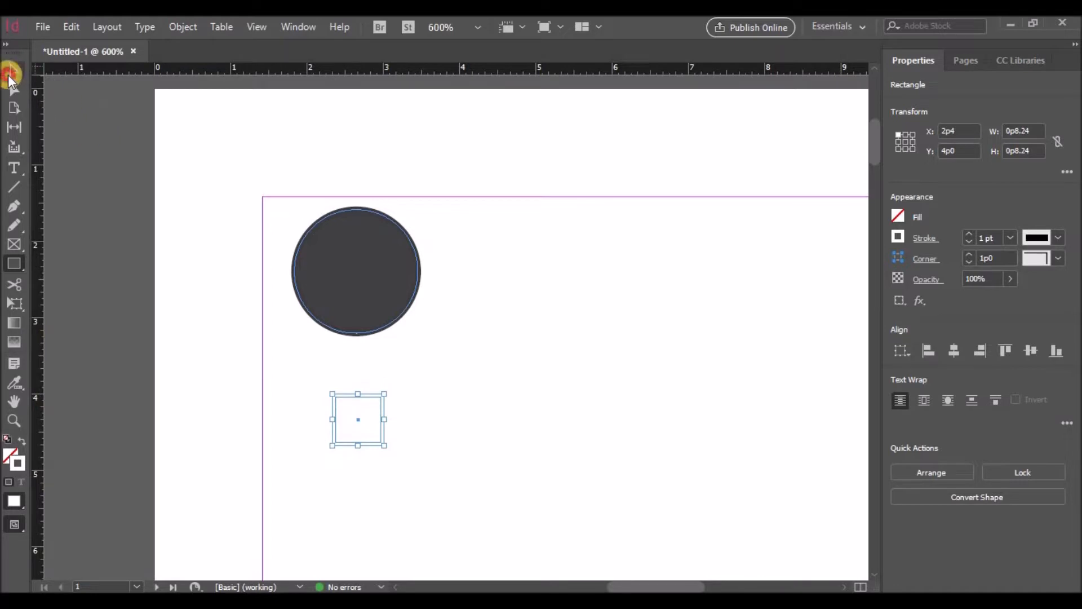
pyautogui.moveTo(391, 388); pyautogui.dragTo(351, 375)
pyautogui.moveTo(357, 417); pyautogui.dragTo(339, 277)
pyautogui.moveTo(336, 233); pyautogui.dragTo(388, 270)
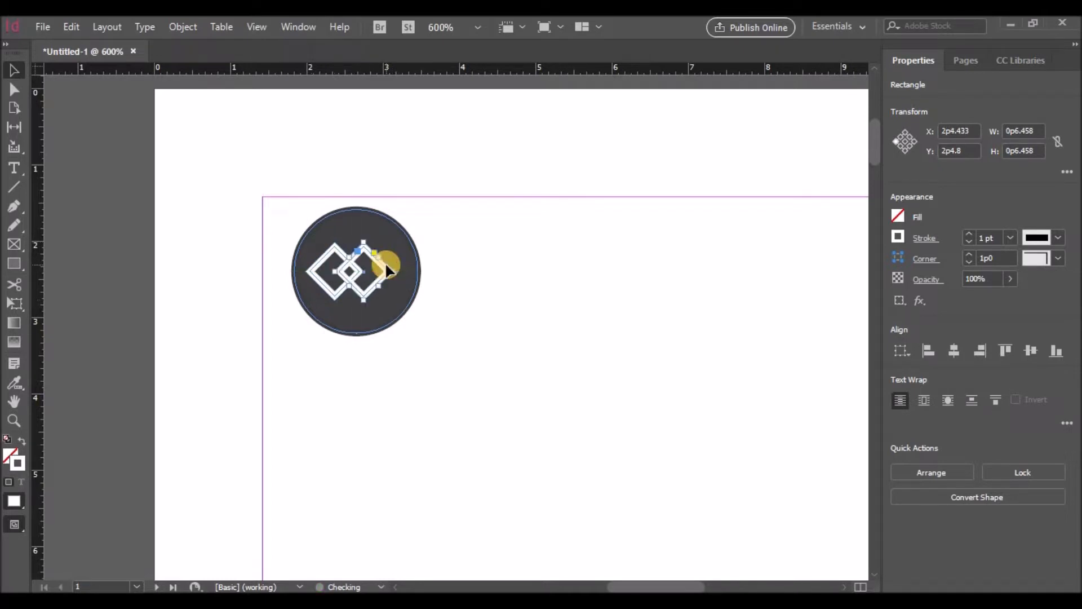
pyautogui.click(448, 263)
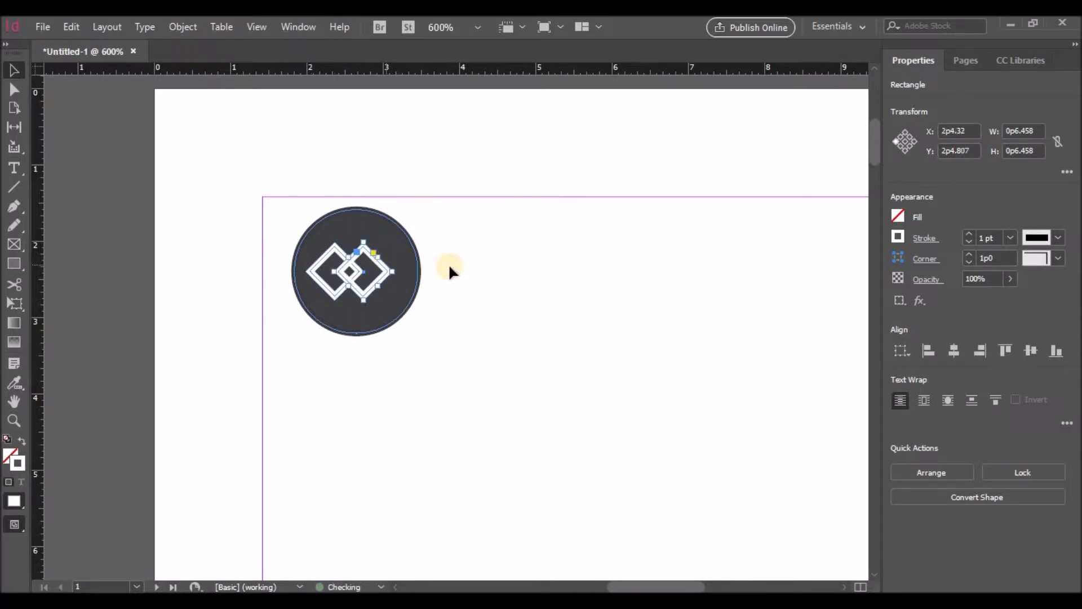
# Step: Group the two diamonds, centre the group in the circle and delete the leftover diamond
pyautogui.click(344, 256)
pyautogui.keyDown('shift'); pyautogui.click(358, 251); pyautogui.keyUp('shift')
pyautogui.rightClick(357, 251)
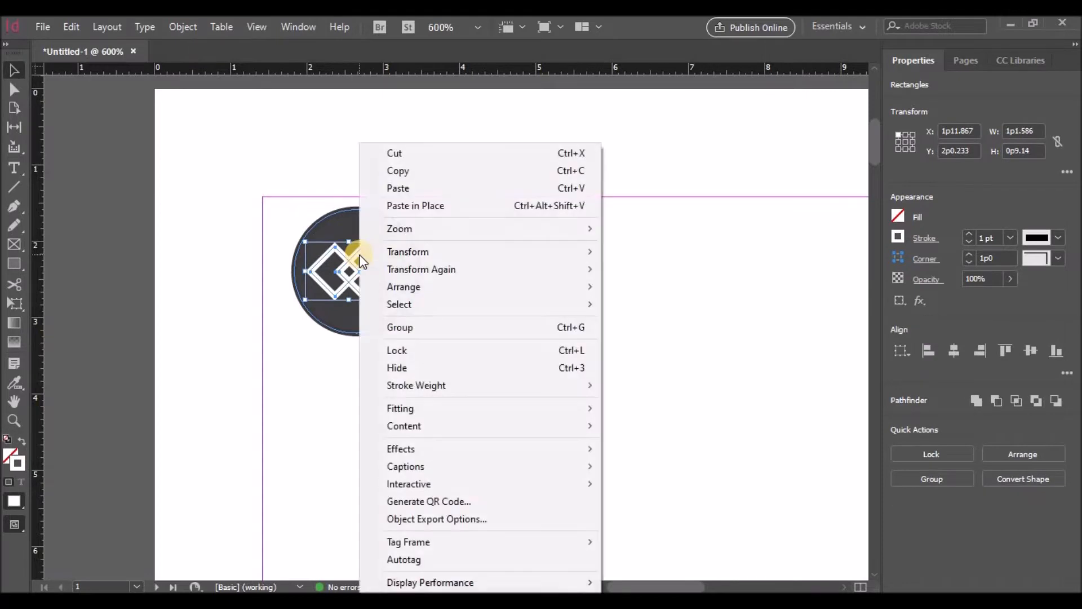
pyautogui.click(401, 327)
pyautogui.moveTo(358, 260); pyautogui.dragTo(366, 261)
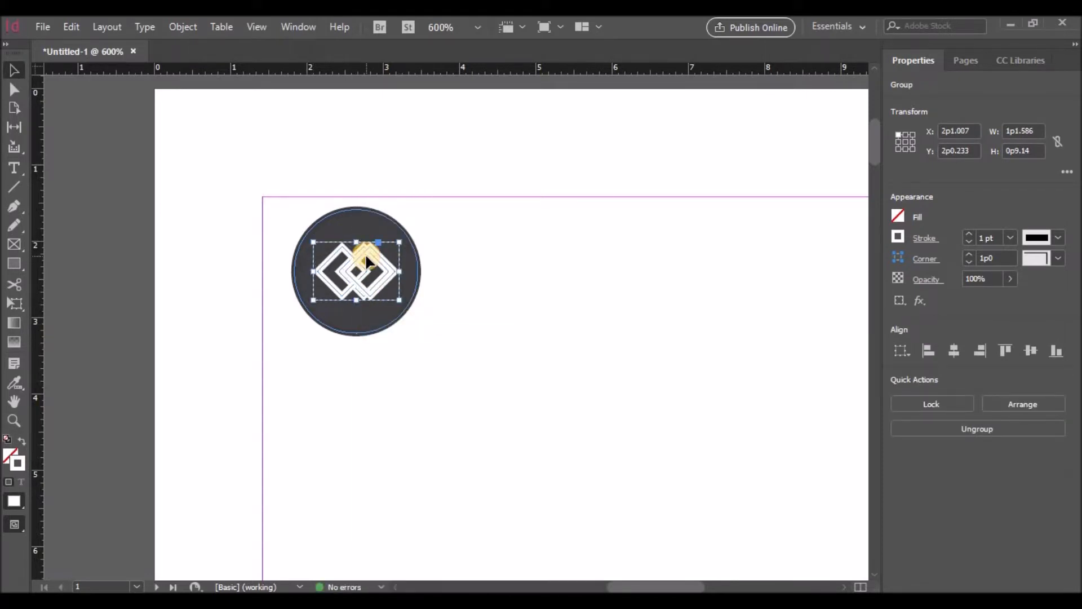
pyautogui.click(454, 269)
pyautogui.moveTo(396, 273); pyautogui.dragTo(405, 305)
pyautogui.click(382, 272)
pyautogui.press('Delete')
pyautogui.click(501, 302)
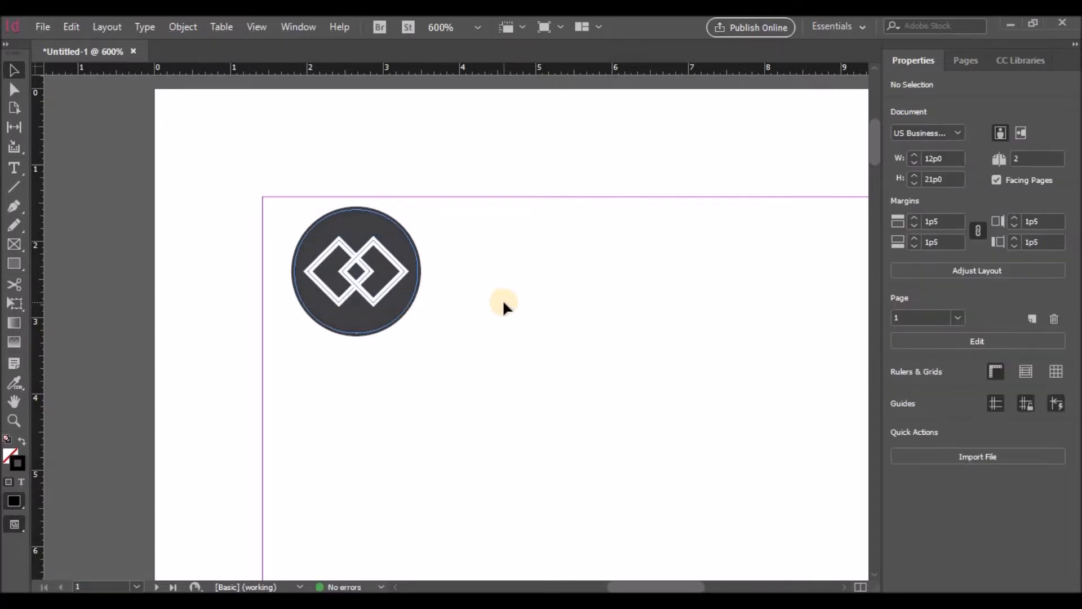
# Step: Draw a text frame beside the circle and set its font to Raleway Bold
pyautogui.click(15, 170)
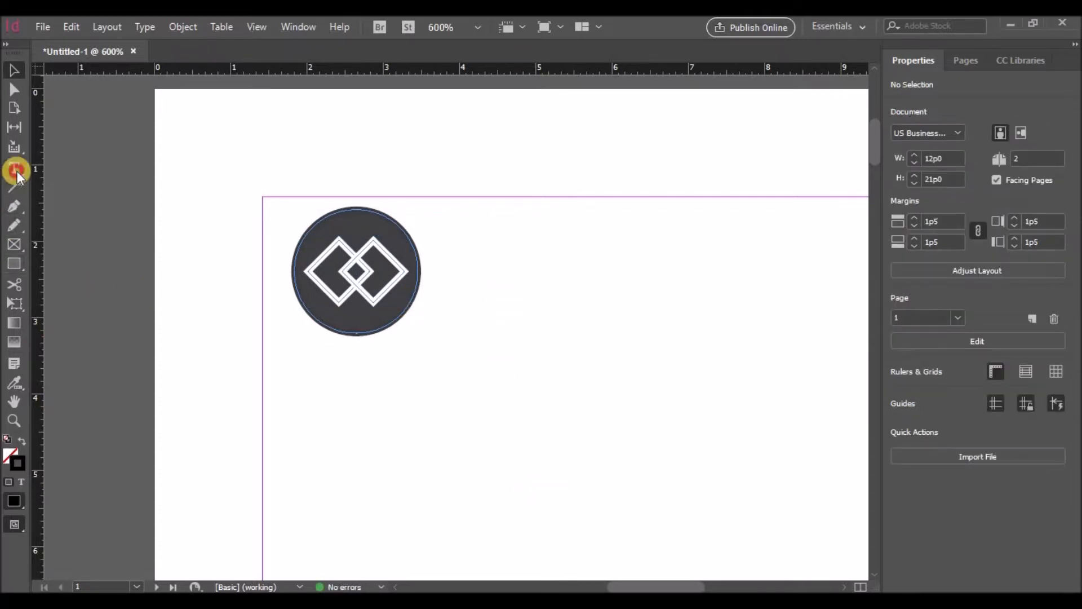
pyautogui.moveTo(444, 212); pyautogui.dragTo(851, 282)
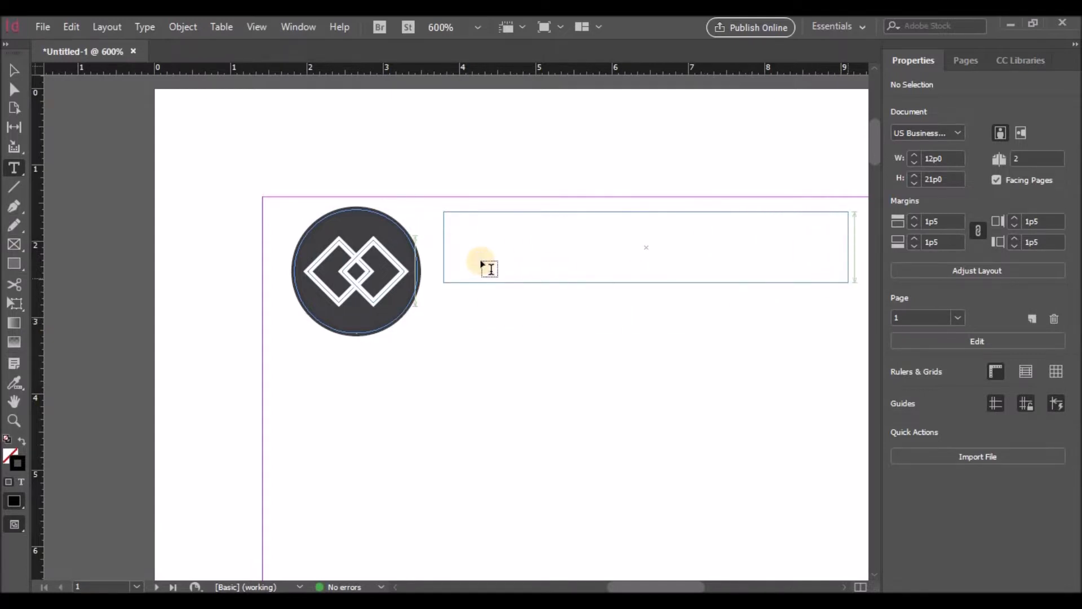
pyautogui.click(987, 303)
pyautogui.write('ra')
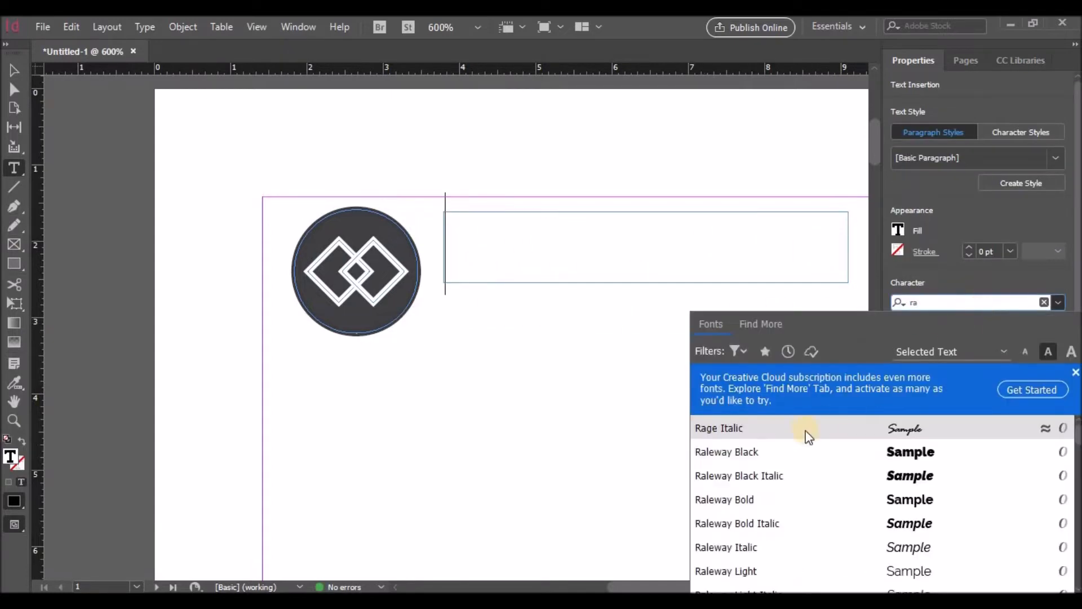
pyautogui.click(748, 500)
pyautogui.click(497, 256)
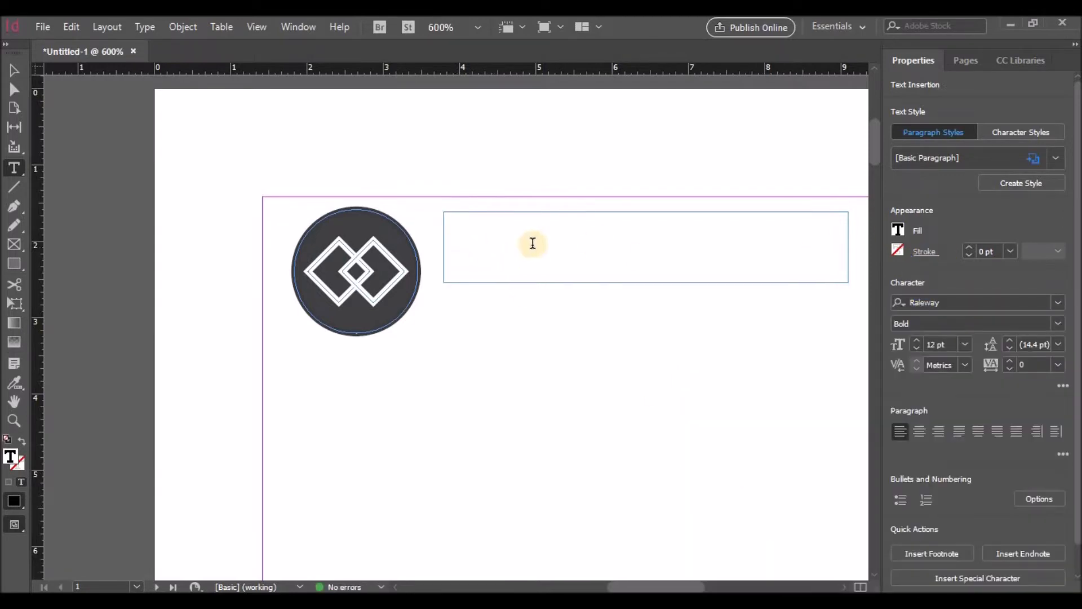
pyautogui.scroll(1, 508, 311)
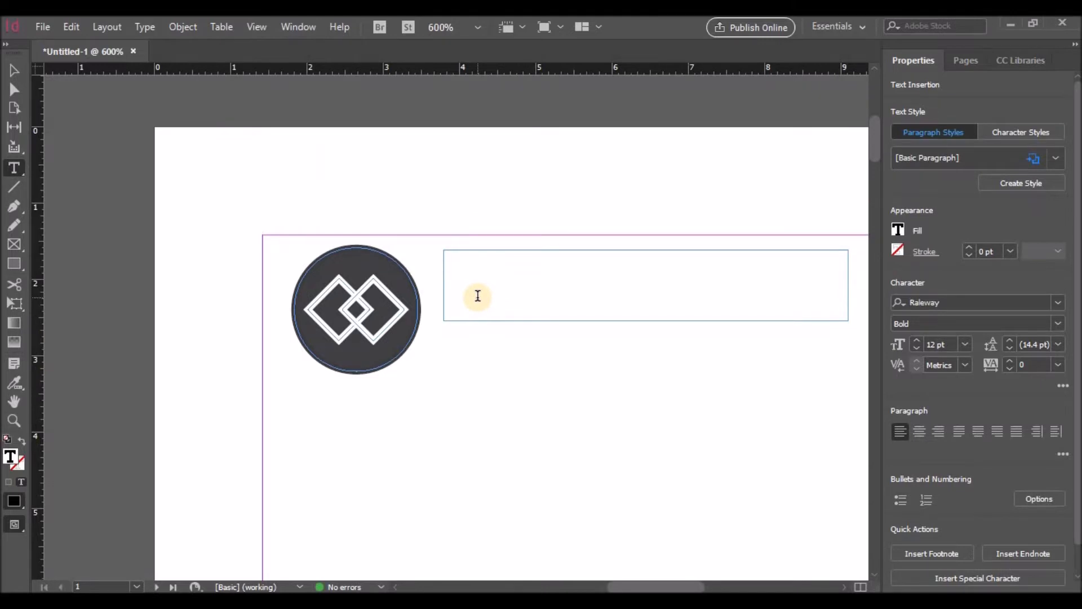
# Step: Make the text frame taller and type BENCHAIN in it
pyautogui.click(14, 70)
pyautogui.click(551, 287)
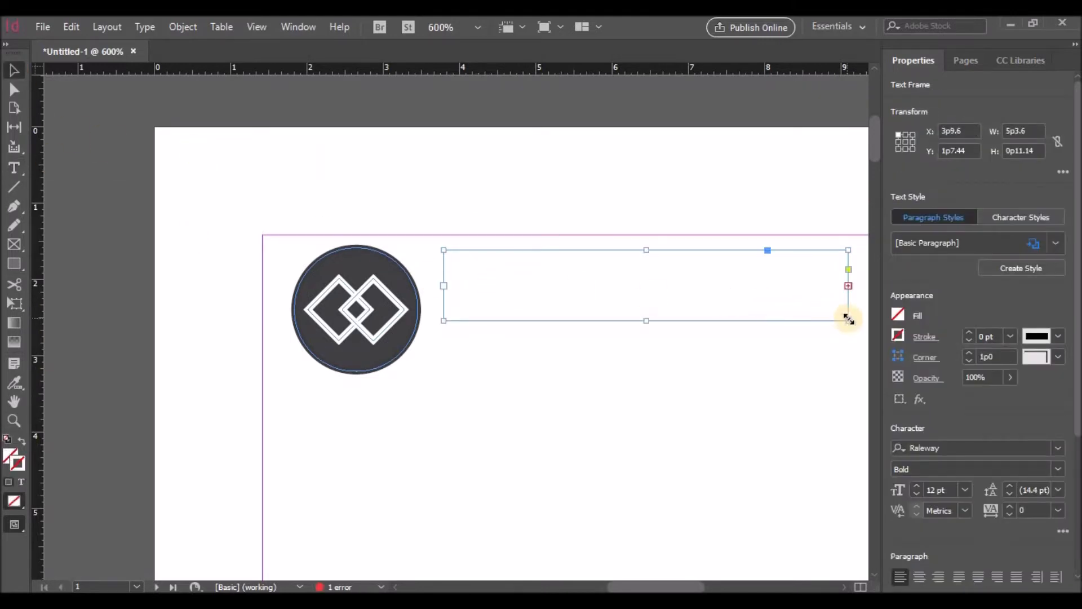
pyautogui.moveTo(645, 320); pyautogui.dragTo(648, 374)
pyautogui.doubleClick(490, 295)
pyautogui.write('B')
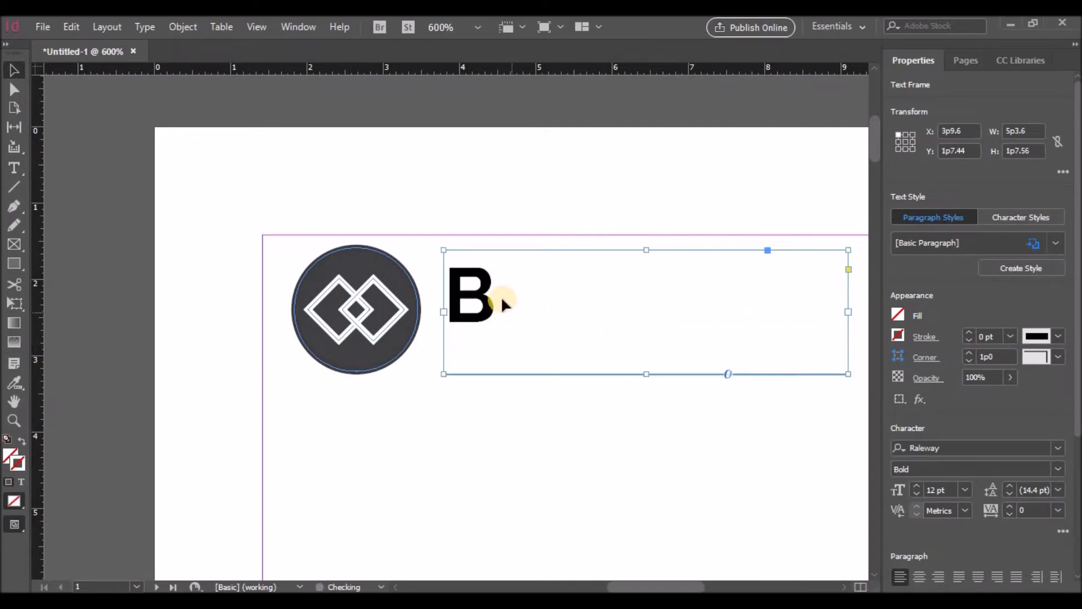
pyautogui.write('EN')
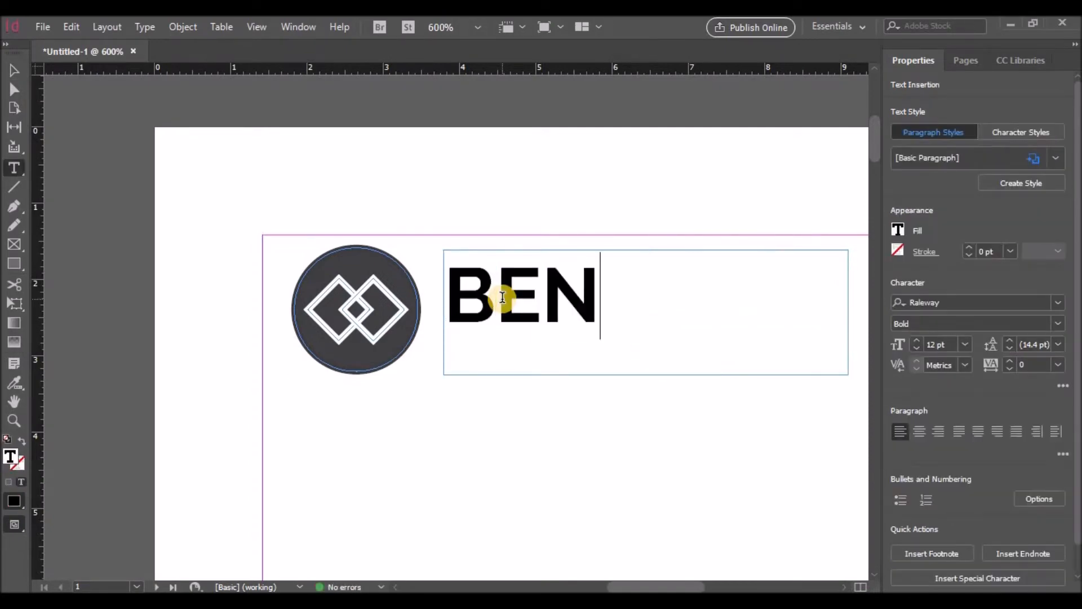
pyautogui.write('CHAIN')
# Step: Set BENCHAIN to the SemiBold style at 11 pt
pyautogui.moveTo(449, 302); pyautogui.dragTo(845, 307)
pyautogui.click(1058, 324)
pyautogui.click(958, 188)
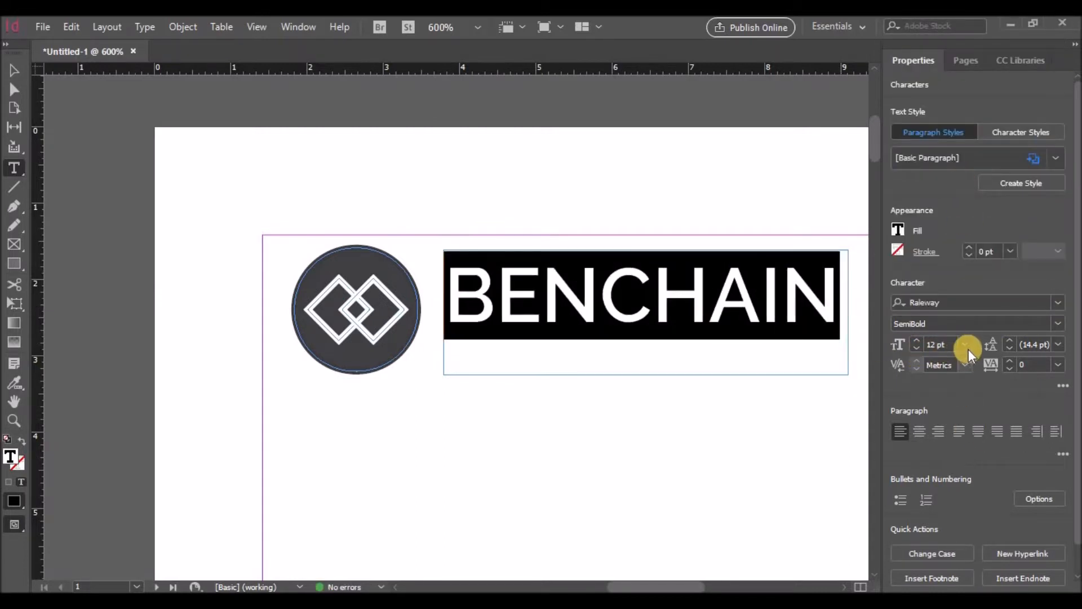
pyautogui.click(917, 349)
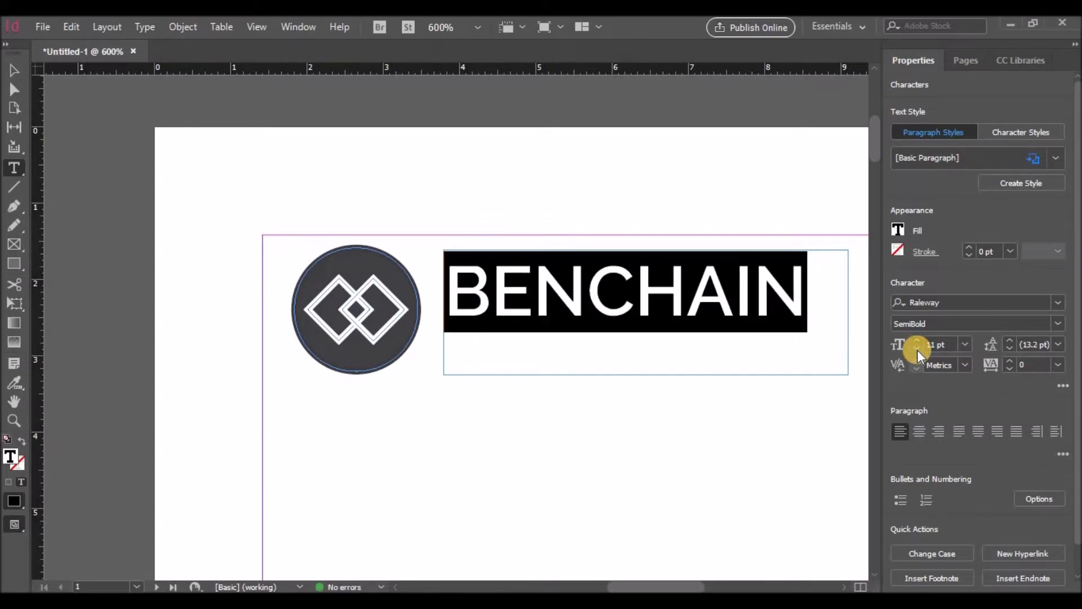
pyautogui.click(917, 350)
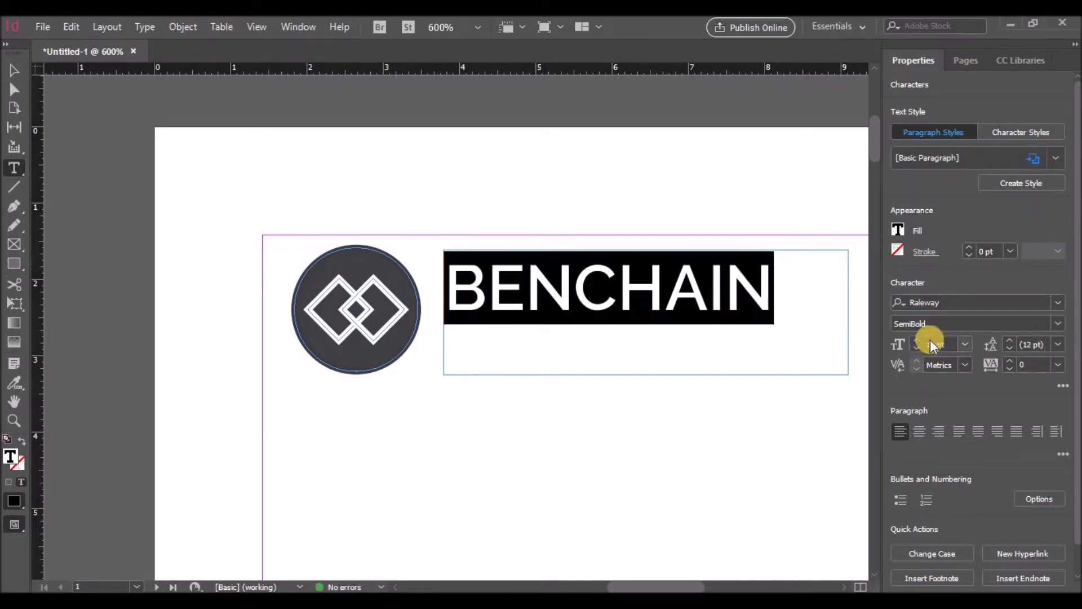
pyautogui.click(918, 340)
# Step: Widen BENCHAIN's tracking to 100 and resize its frame to fit the text
pyautogui.click(1008, 360)
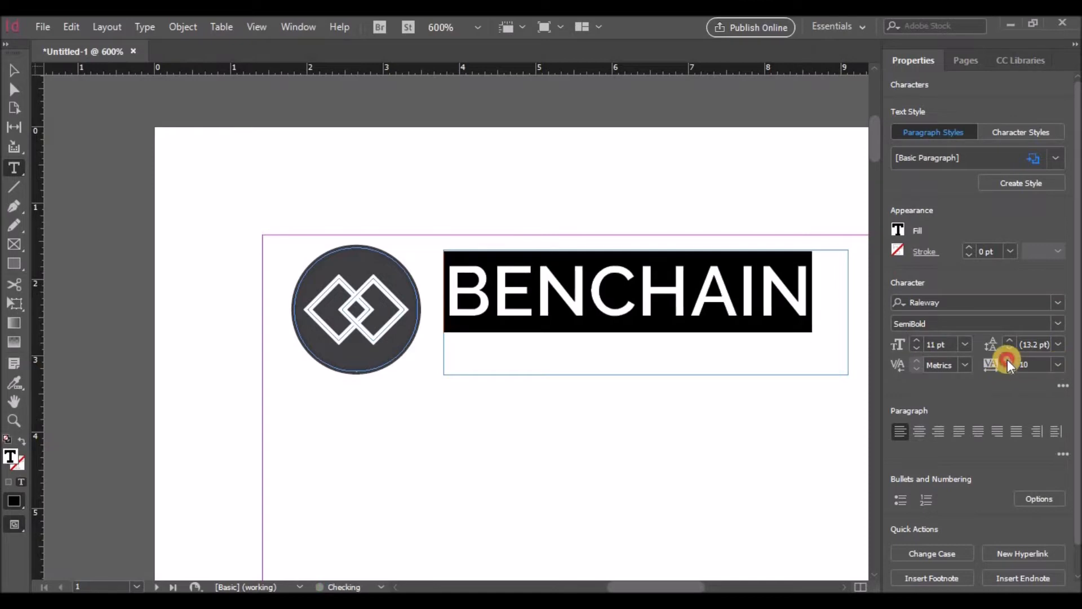
pyautogui.click(1007, 359)
pyautogui.click(1008, 359)
pyautogui.moveTo(668, 586); pyautogui.dragTo(688, 586)
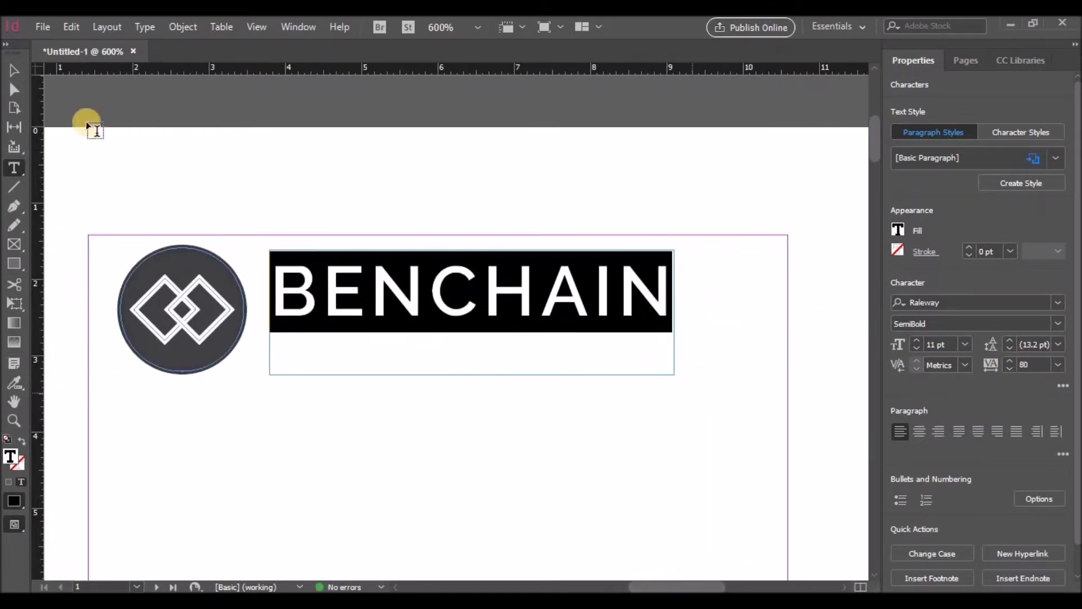
pyautogui.click(14, 70)
pyautogui.moveTo(675, 374); pyautogui.dragTo(736, 328)
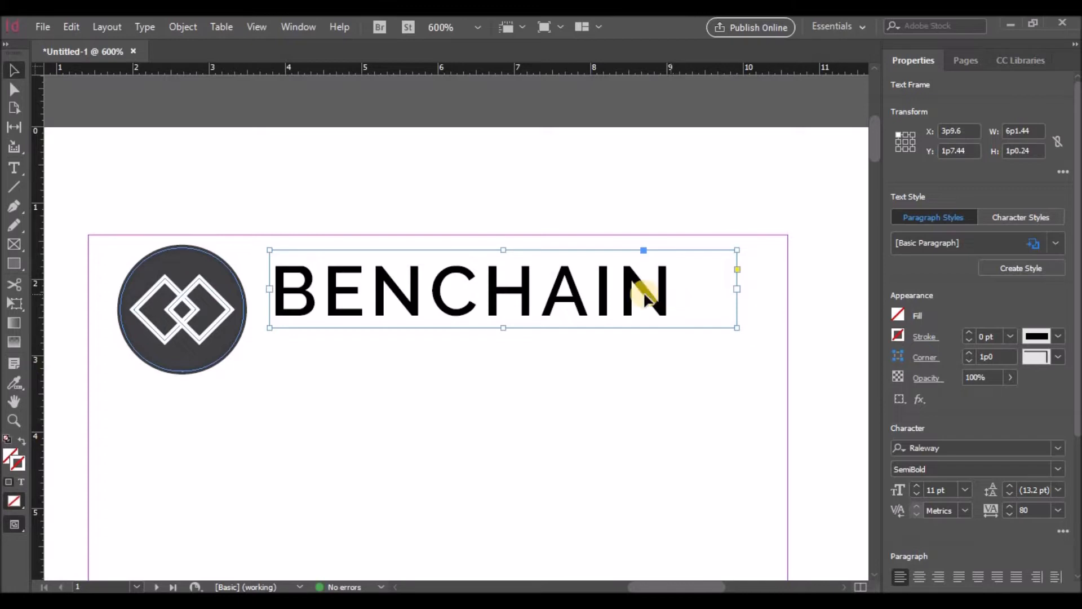
pyautogui.click(1009, 506)
pyautogui.click(1010, 506)
pyautogui.click(1009, 505)
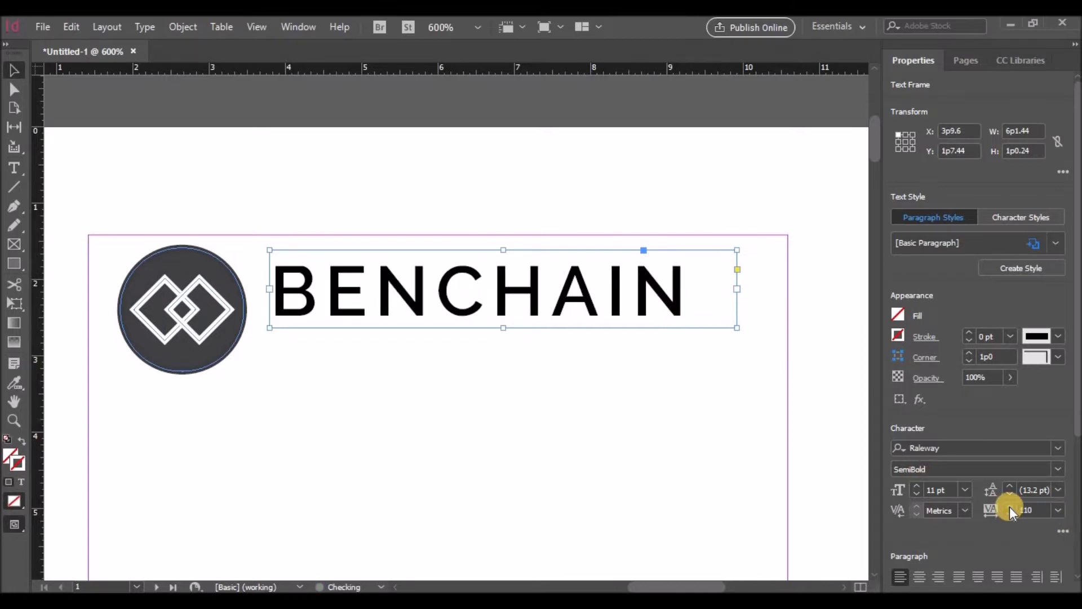
pyautogui.click(1010, 513)
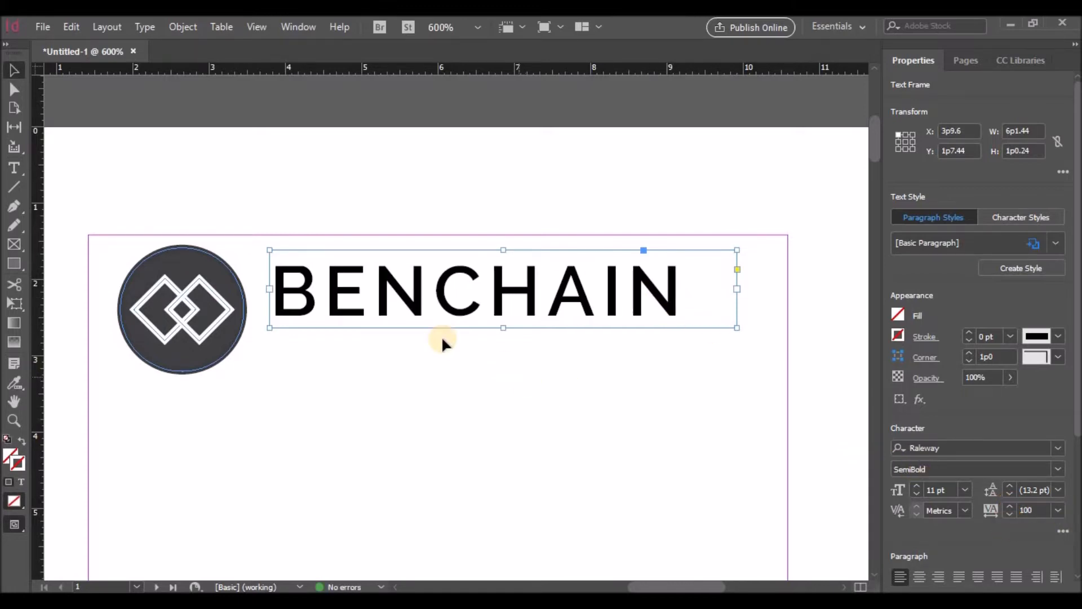
# Step: Set BENCHAIN tracking to 80 and Alt-drag a copy below it, shrinking its text to 4 pt
pyautogui.click(1009, 513)
pyautogui.click(1009, 513)
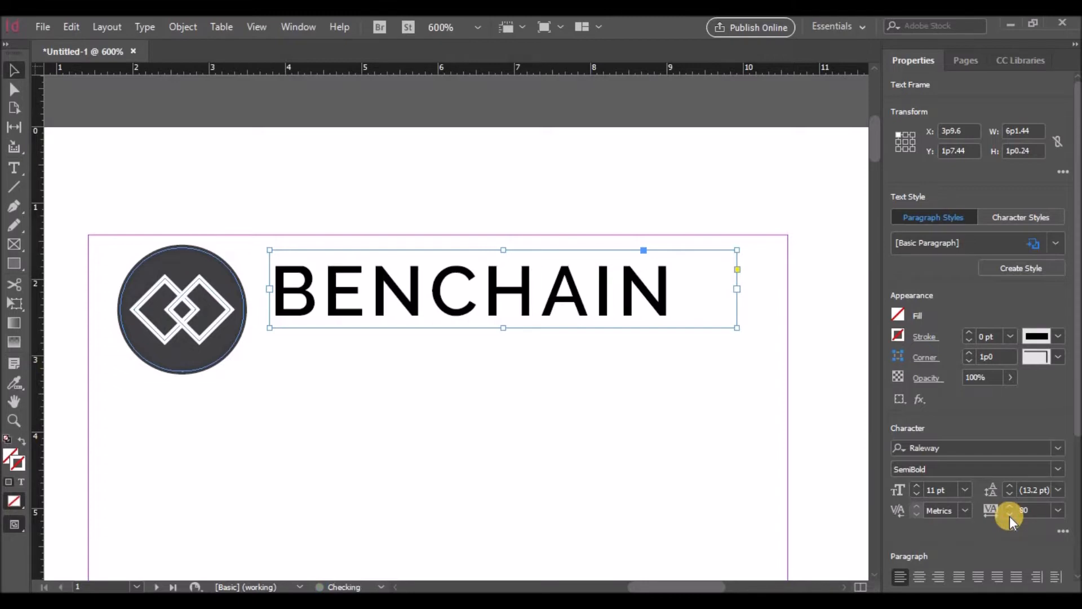
pyautogui.click(488, 383)
pyautogui.moveTo(406, 294); pyautogui.dragTo(411, 377)
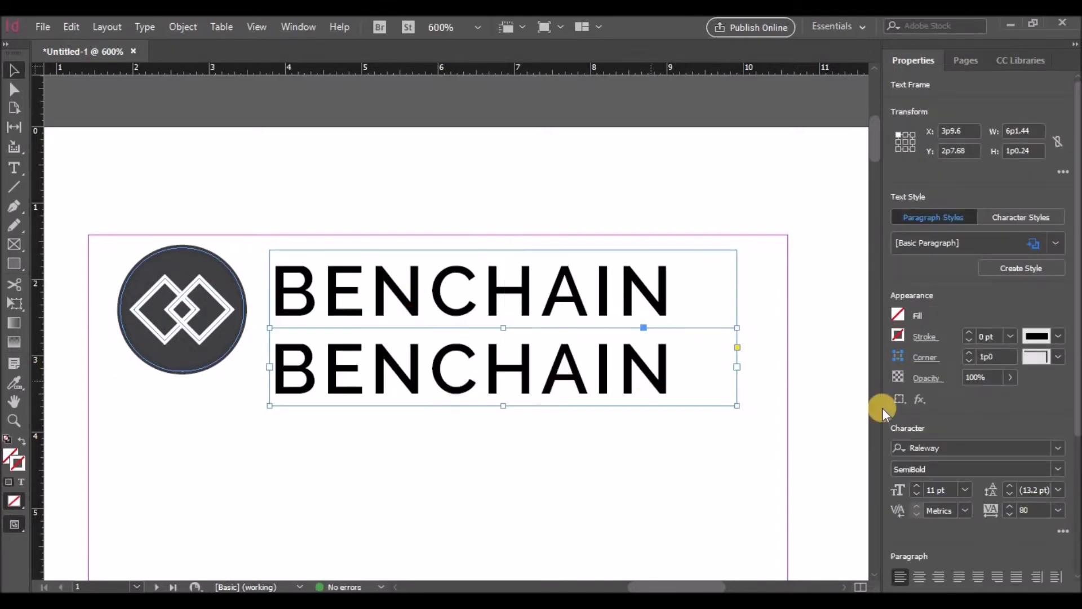
pyautogui.click(914, 492)
pyautogui.click(914, 492)
pyautogui.click(915, 491)
pyautogui.click(915, 492)
pyautogui.click(915, 492)
pyautogui.click(914, 492)
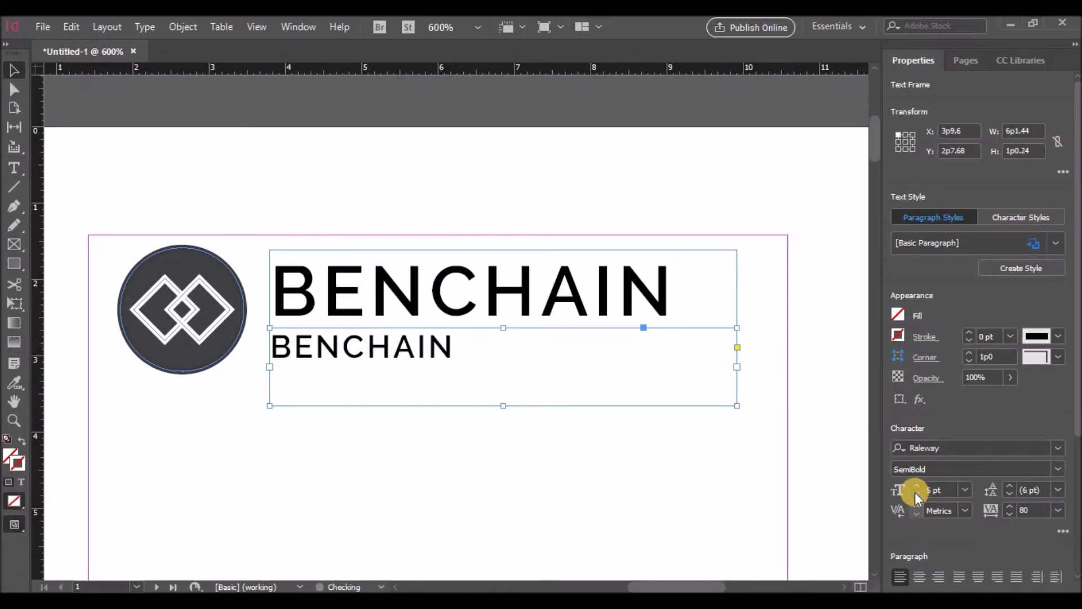
pyautogui.click(914, 492)
# Step: Retype the copy as 'Corporate Ltd.' and tint its text to 90% Black
pyautogui.doubleClick(411, 342)
pyautogui.moveTo(410, 342); pyautogui.dragTo(278, 341)
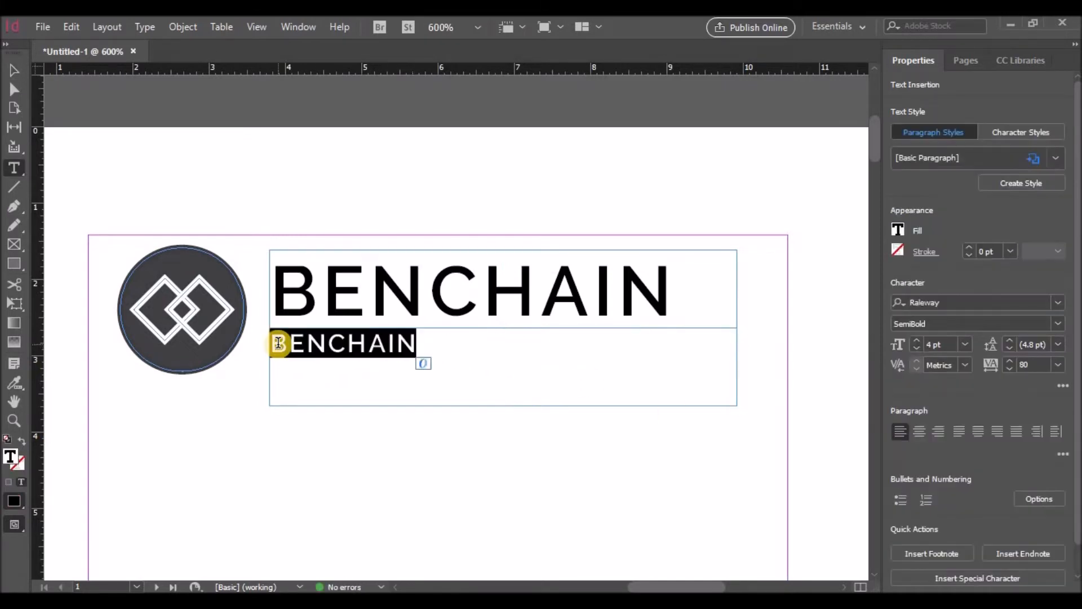
pyautogui.write('Corporate Ltd.')
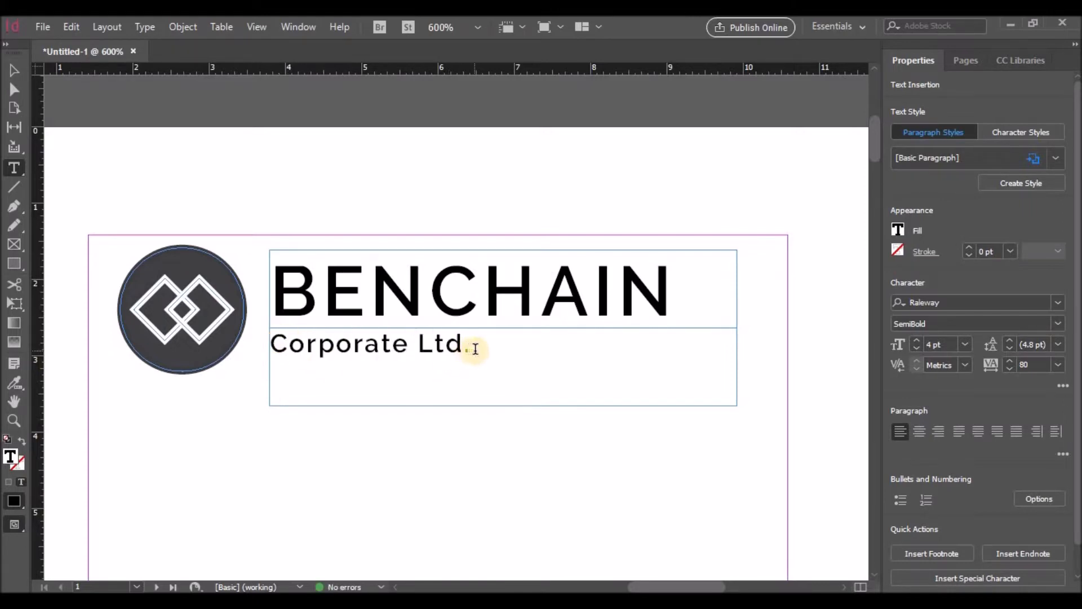
pyautogui.tripleClick(475, 345)
pyautogui.click(900, 231)
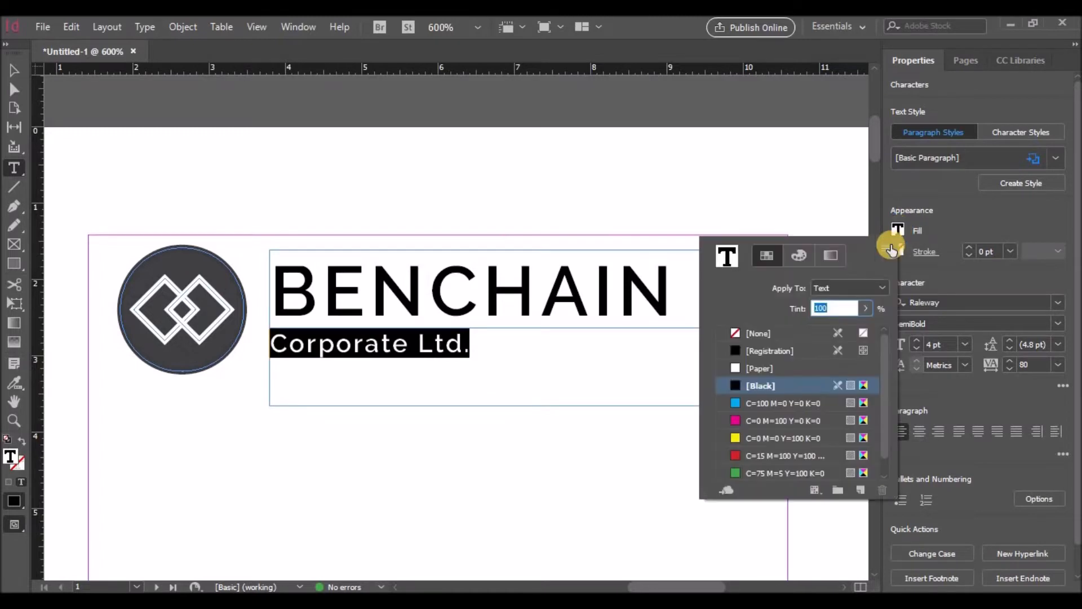
pyautogui.click(865, 309)
pyautogui.moveTo(871, 328); pyautogui.dragTo(855, 332)
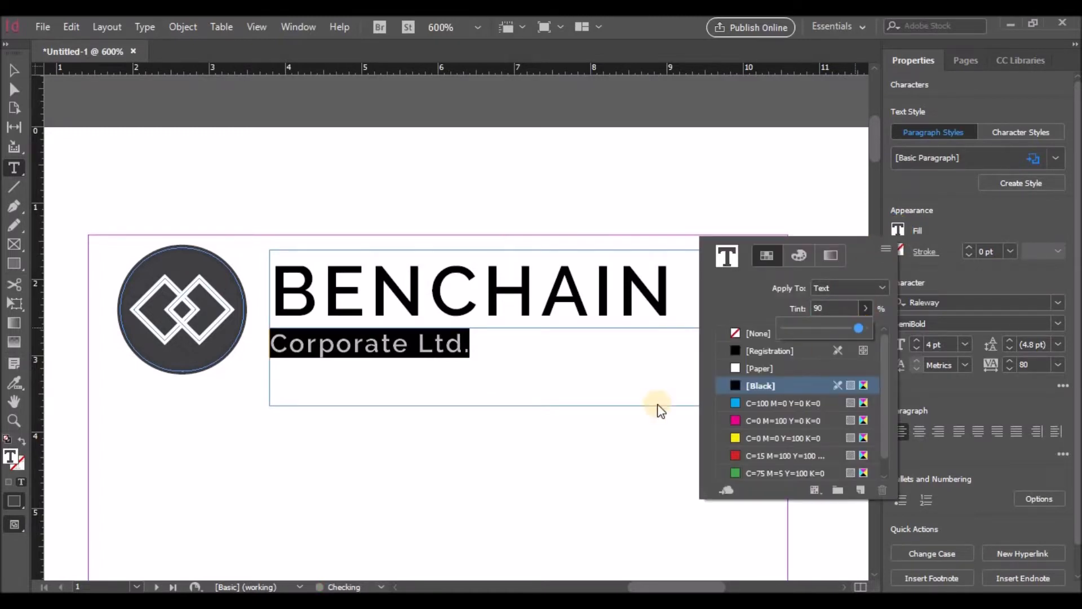
pyautogui.click(582, 435)
# Step: Shorten the Corporate Ltd. frame to fit its single line
pyautogui.click(943, 227)
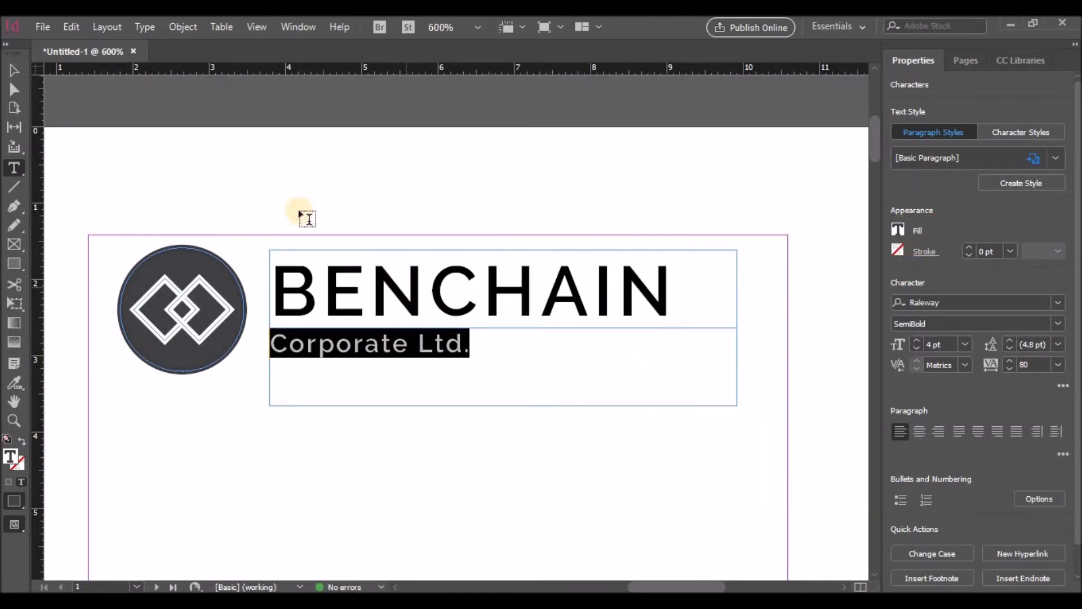
pyautogui.click(14, 69)
pyautogui.moveTo(502, 405); pyautogui.dragTo(500, 361)
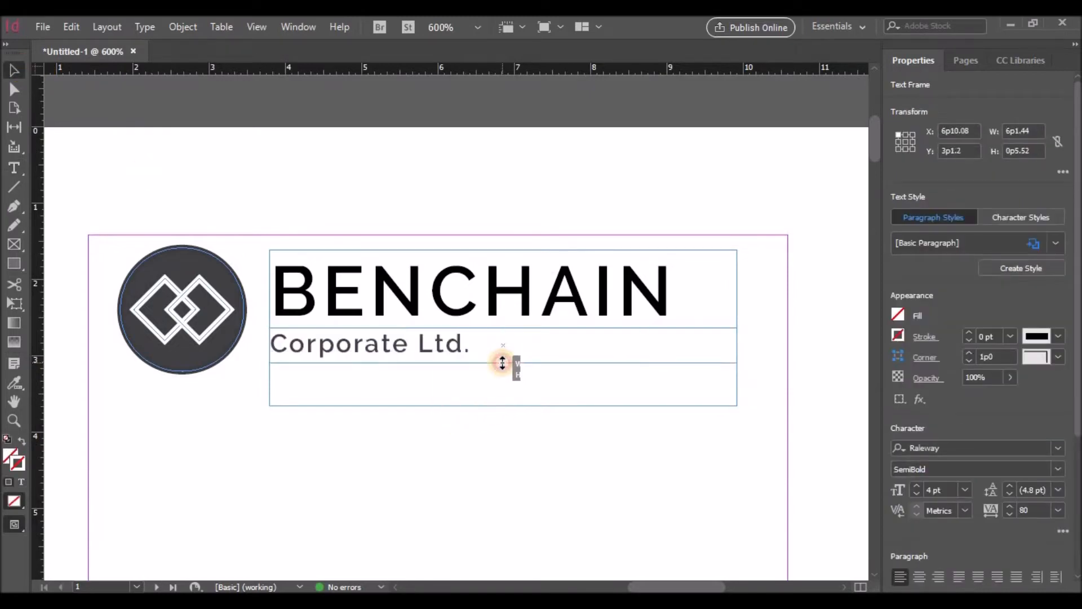
pyautogui.click(500, 415)
# Step: Group the BENCHAIN logo with both text frames and fit the page in the window
pyautogui.scroll(-3, 506, 416)
pyautogui.scroll(3, 506, 417)
pyautogui.moveTo(653, 586); pyautogui.dragTo(639, 564)
pyautogui.scroll(-2, 630, 492)
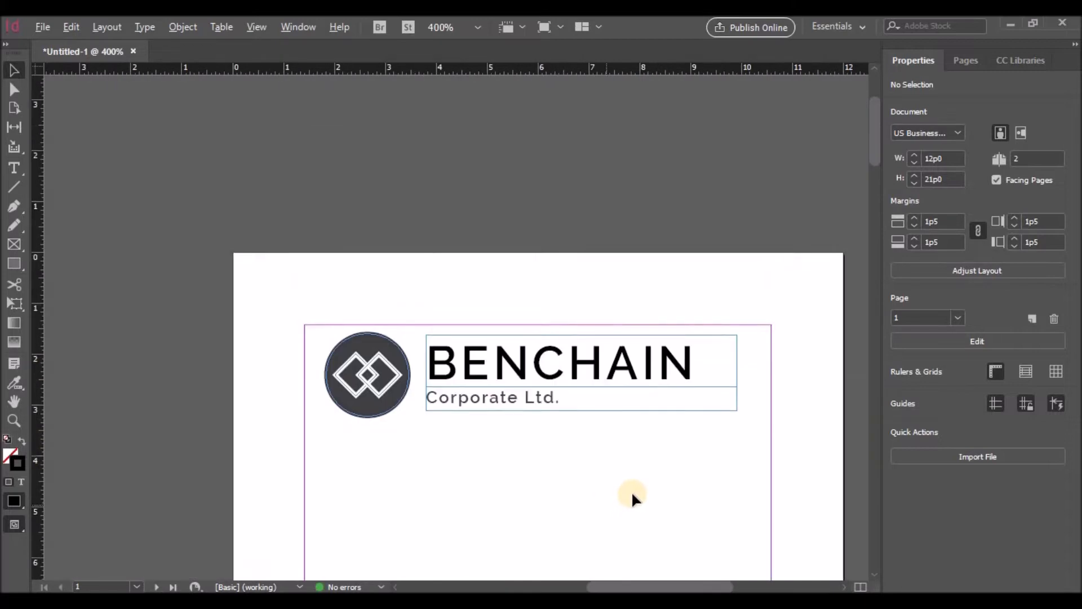
pyautogui.scroll(-3, 632, 496)
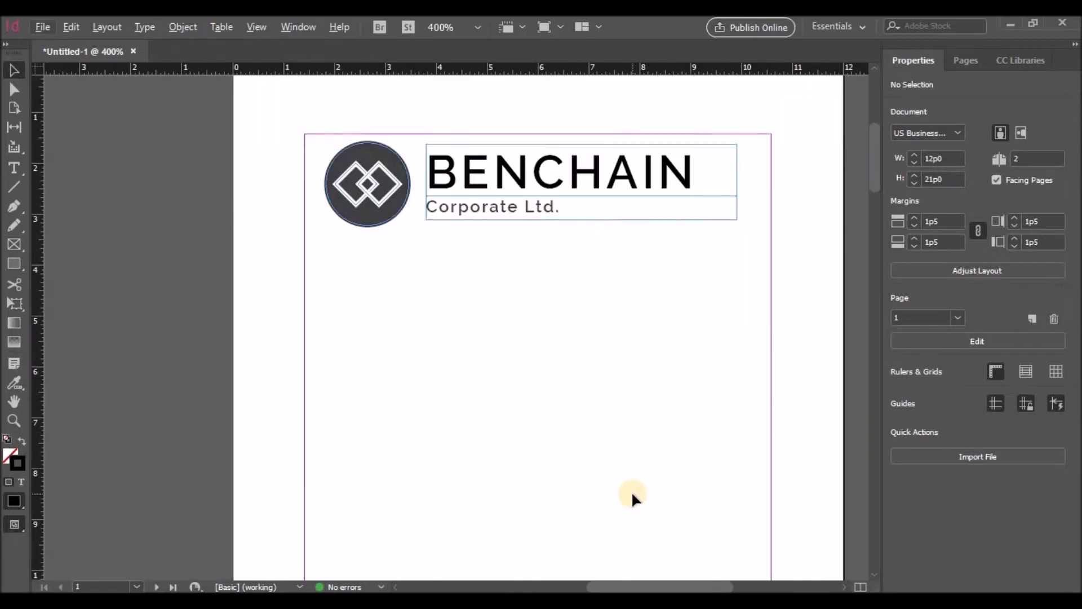
pyautogui.moveTo(335, 248); pyautogui.dragTo(648, 145)
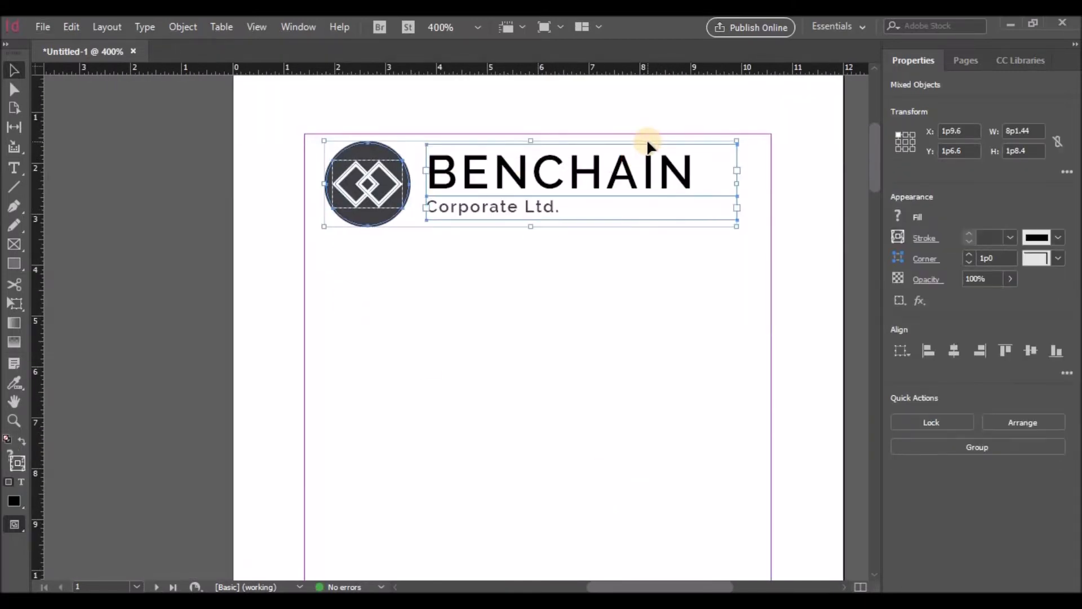
pyautogui.rightClick(640, 151)
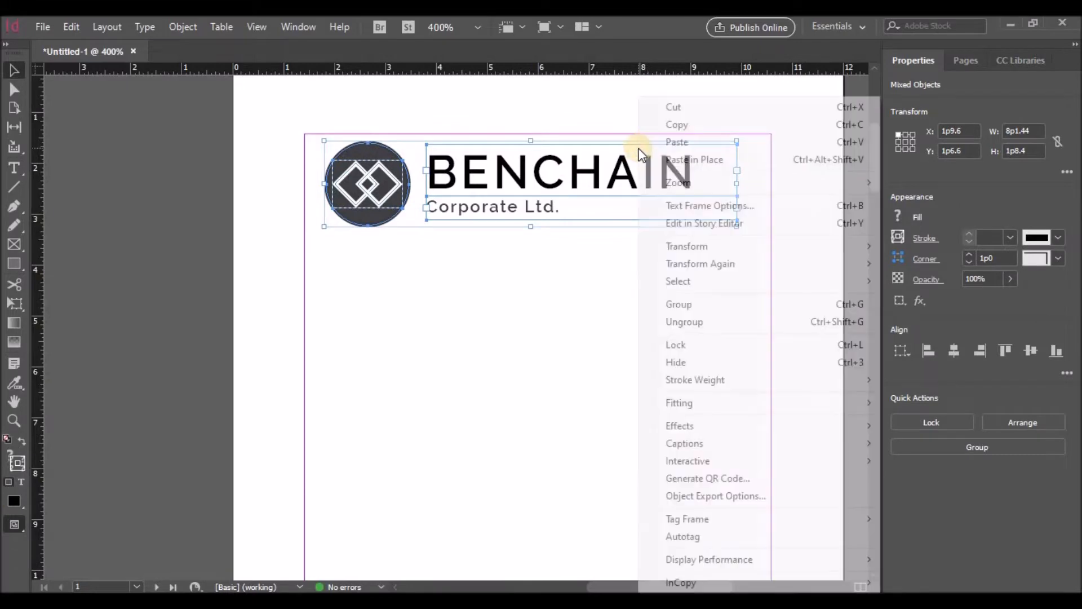
pyautogui.click(679, 305)
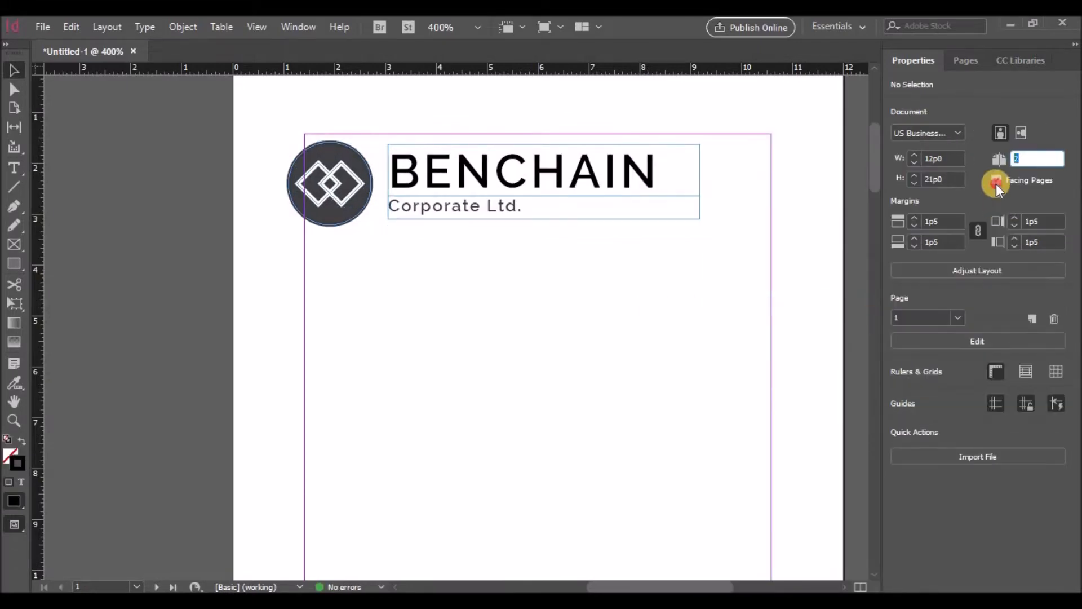
pyautogui.hotkey('ctrl', '0')
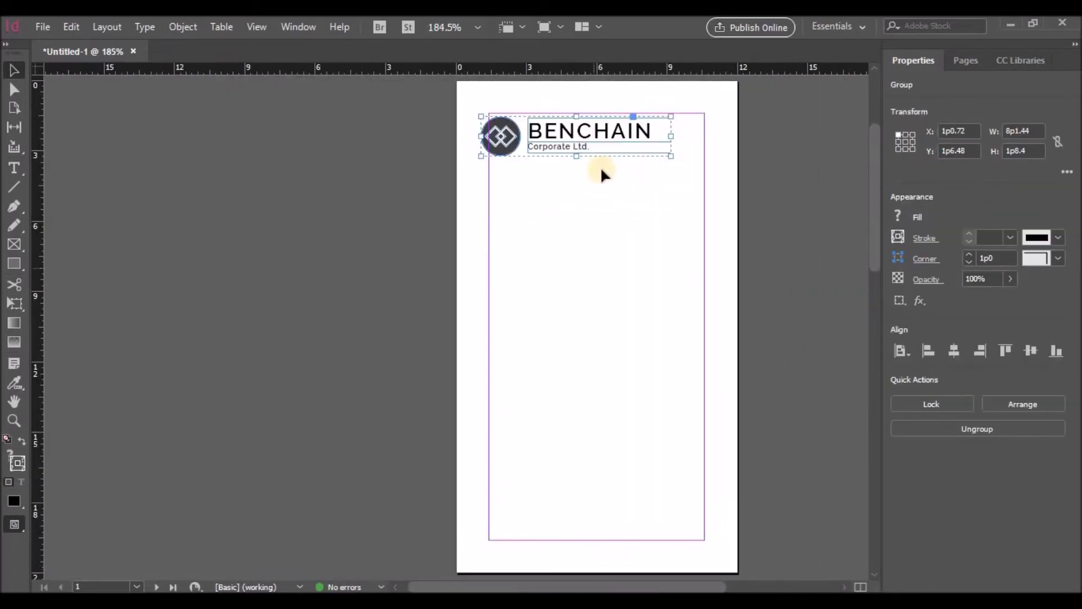
# Step: Centre the logo group horizontally on the page and move it up near the card's top
pyautogui.moveTo(600, 166); pyautogui.dragTo(597, 263)
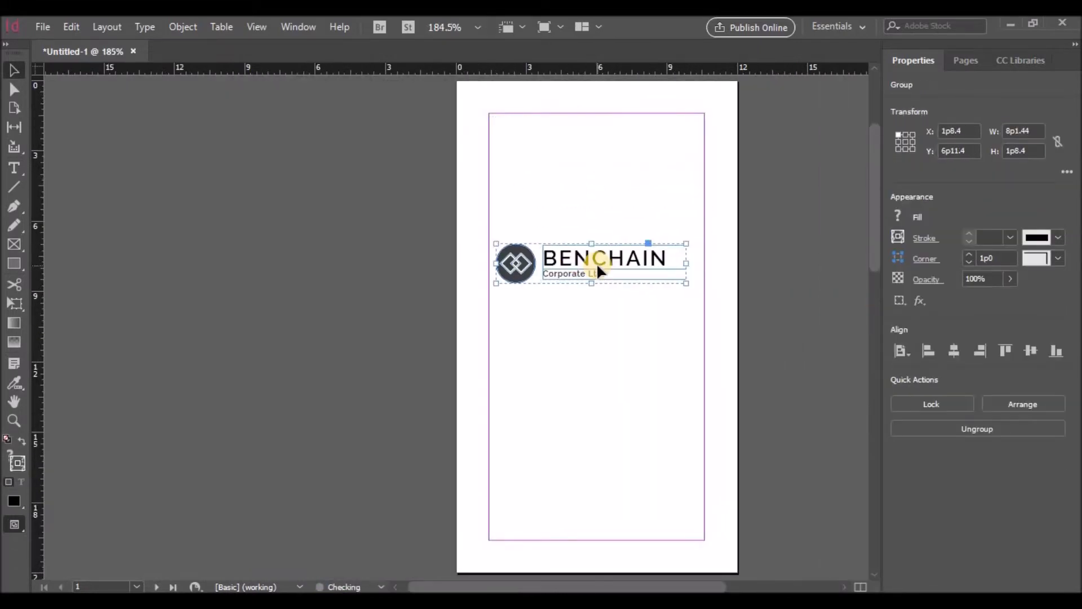
pyautogui.click(972, 62)
pyautogui.click(923, 66)
pyautogui.click(957, 352)
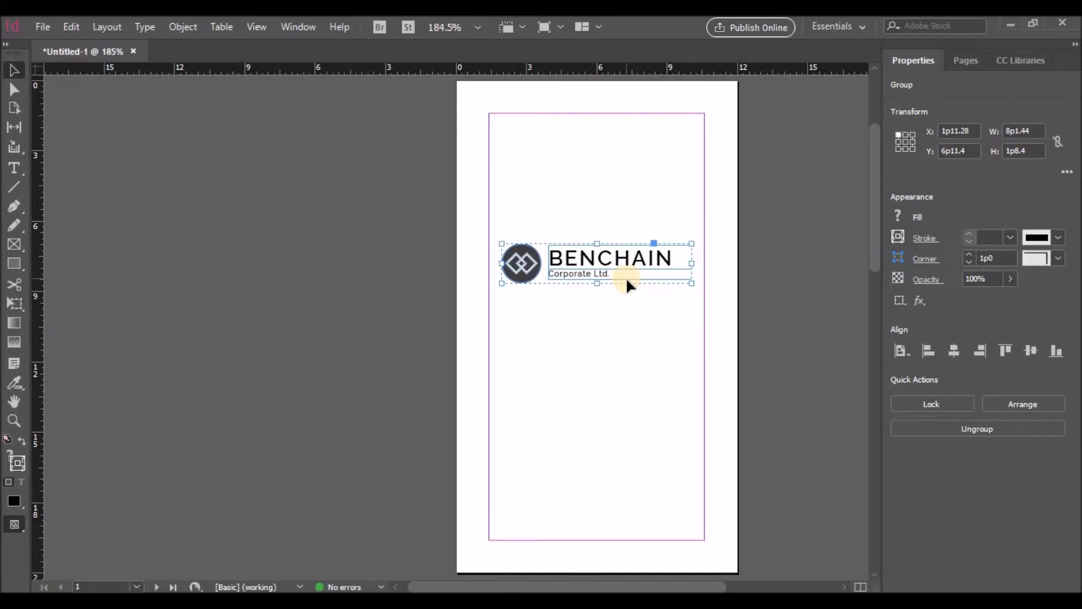
pyautogui.scroll(5, 629, 291)
pyautogui.scroll(-3, 629, 291)
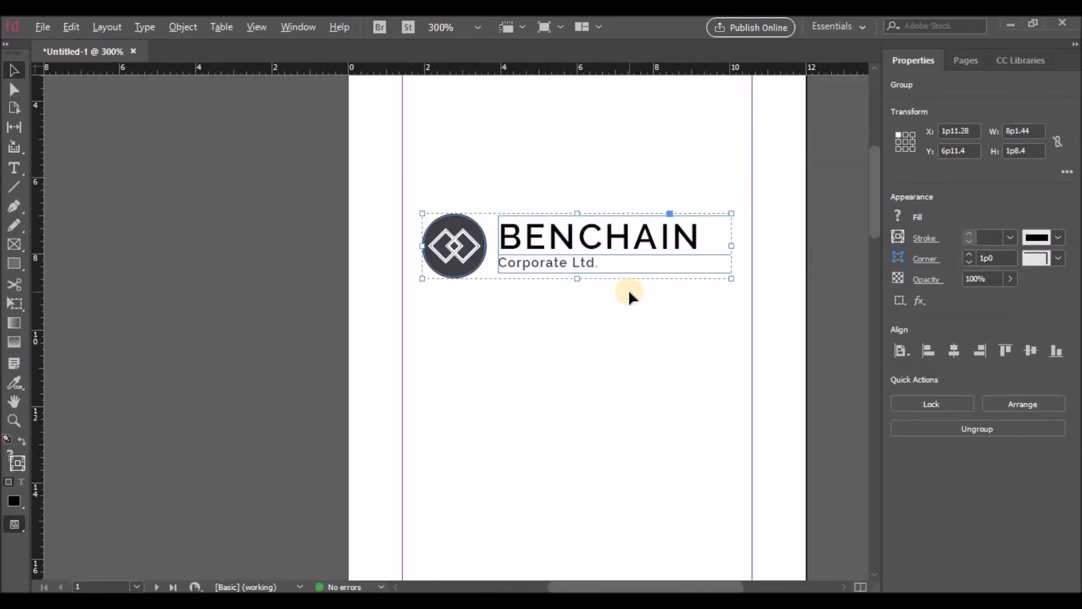
pyautogui.scroll(4, 629, 291)
pyautogui.moveTo(593, 387); pyautogui.dragTo(586, 215)
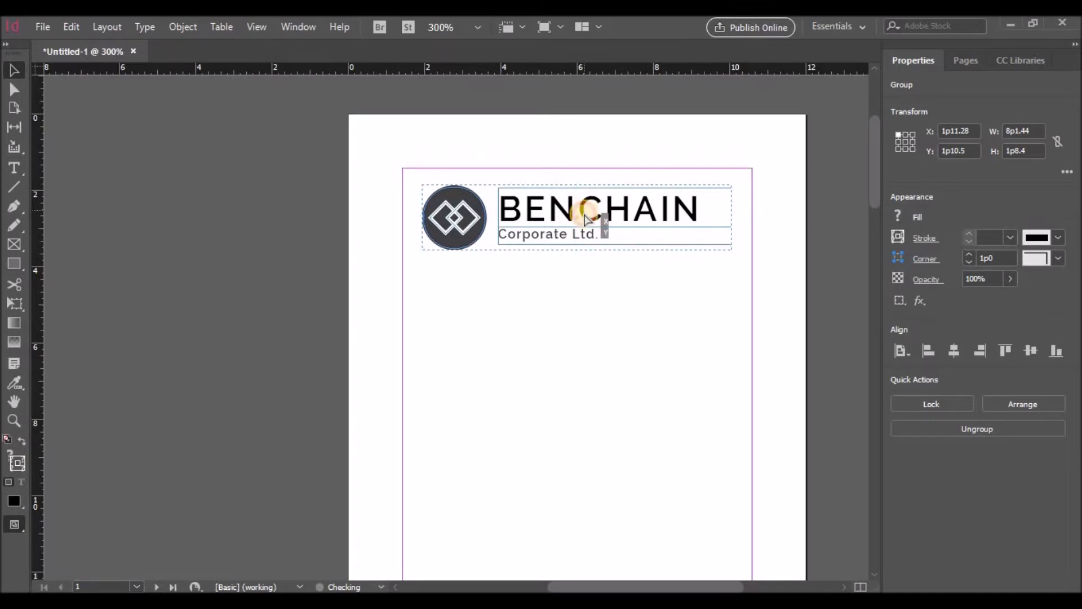
pyautogui.click(609, 285)
pyautogui.scroll(-3, 610, 288)
pyautogui.scroll(-2, 610, 286)
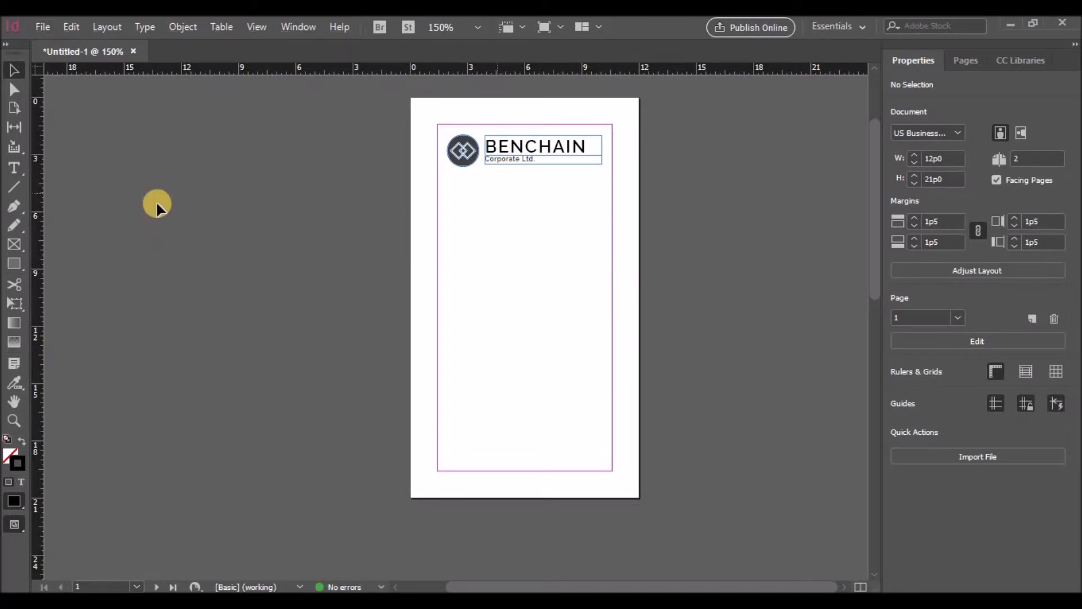
pyautogui.click(15, 173)
# Step: Draw a text frame below the logo, align it to the logo's left edge, and type the cardholder's name
pyautogui.moveTo(450, 239); pyautogui.dragTo(590, 277)
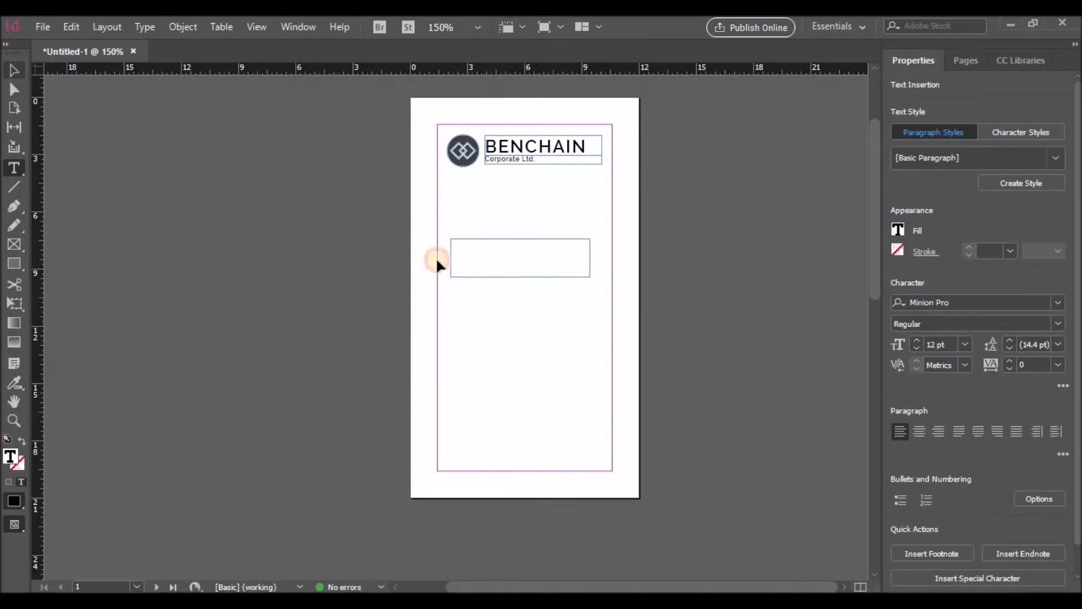
pyautogui.press('Escape')
pyautogui.moveTo(473, 241); pyautogui.dragTo(468, 252)
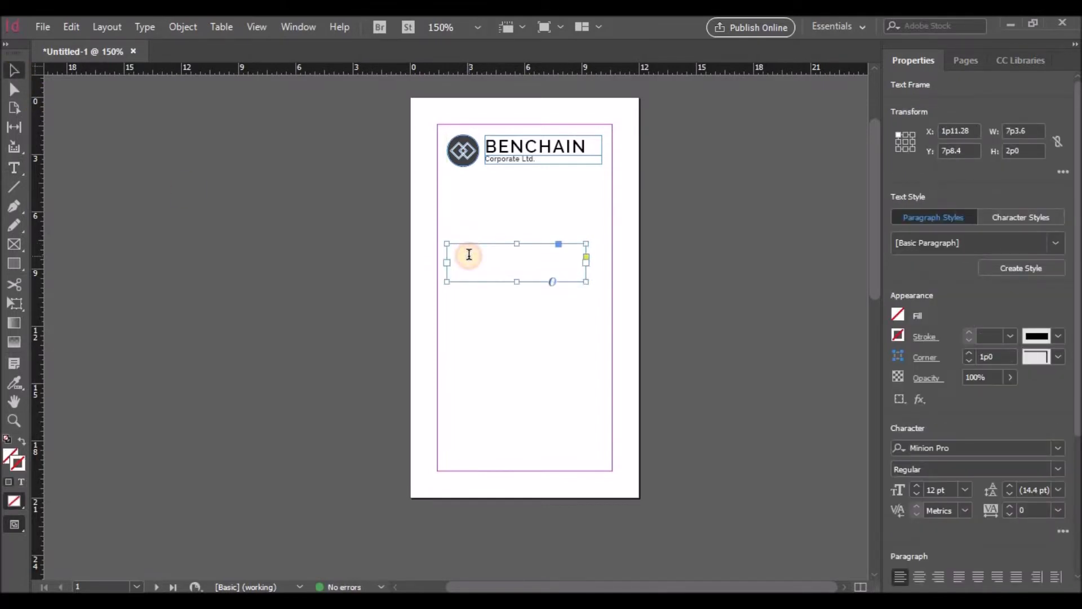
pyautogui.doubleClick(468, 253)
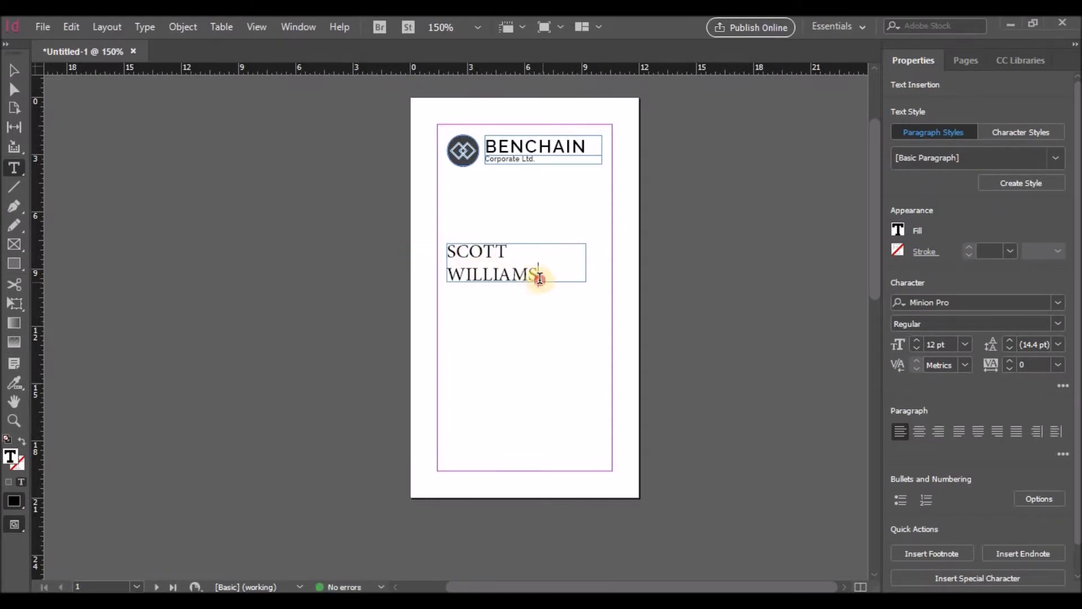
# Step: Set the whole two-line name in Raleway Regular
pyautogui.hotkey('ctrl', 'a')
pyautogui.hotkey('ctrl', '=')
pyautogui.scroll(3, 525, 320)
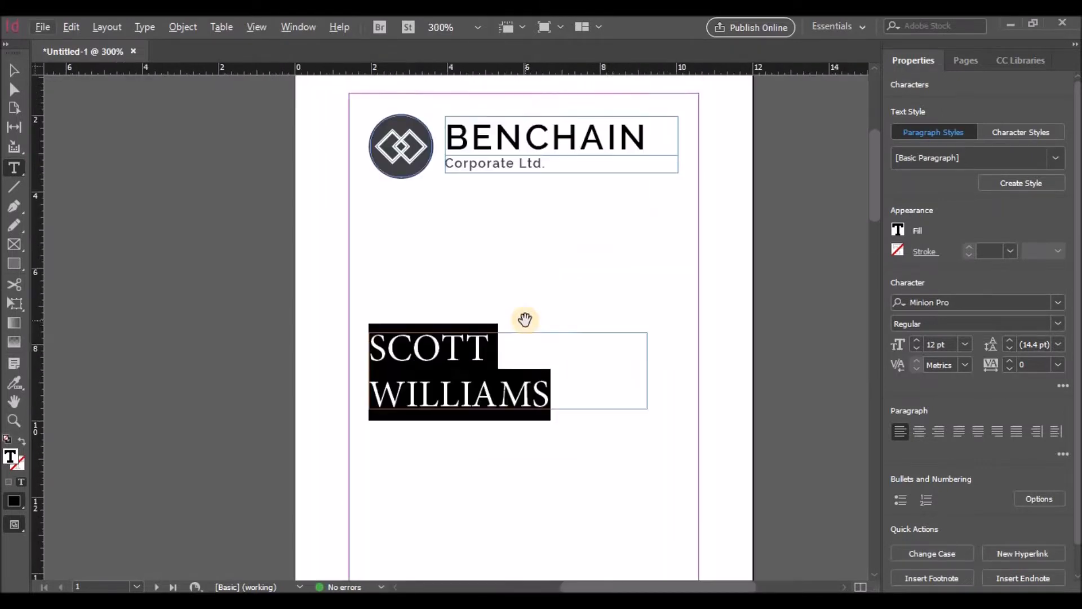
pyautogui.click(984, 302)
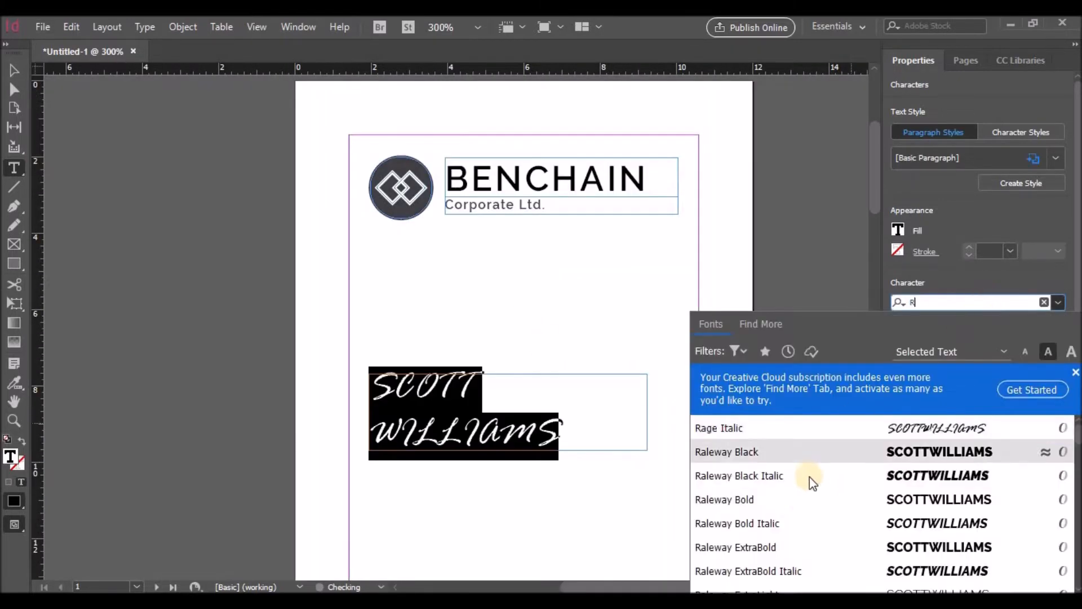
pyautogui.scroll(-1, 792, 531)
pyautogui.scroll(3, 792, 531)
pyautogui.scroll(-7, 791, 530)
pyautogui.scroll(-1, 789, 531)
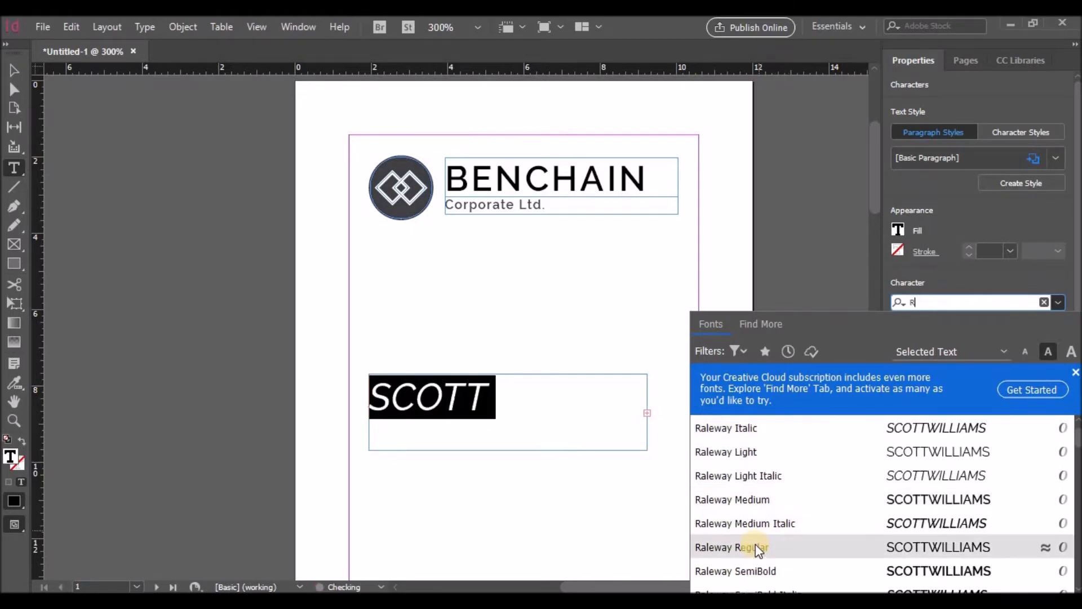
pyautogui.click(756, 546)
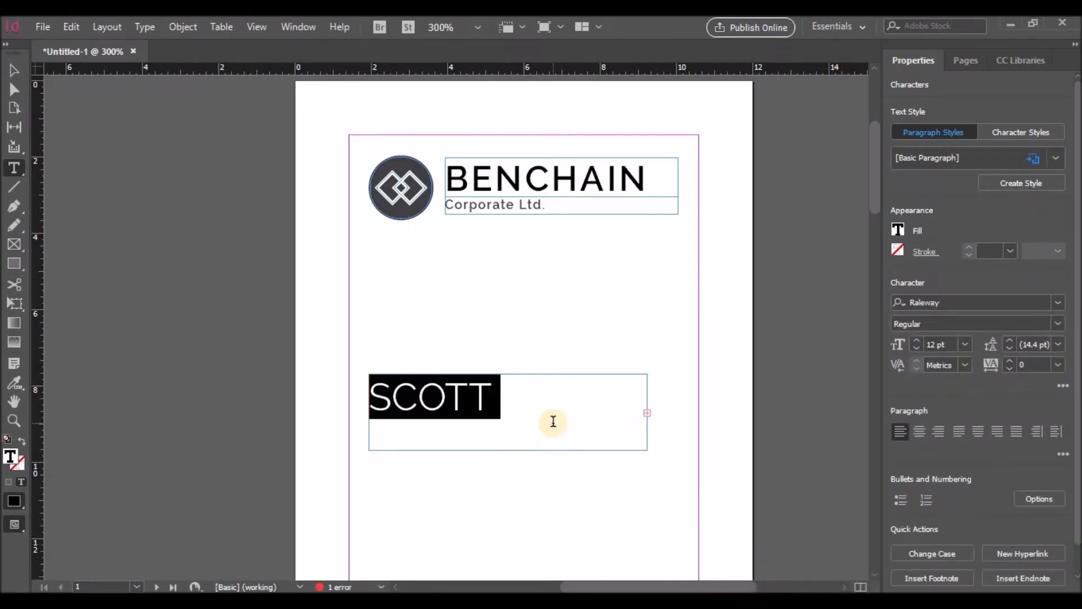
pyautogui.click(553, 422)
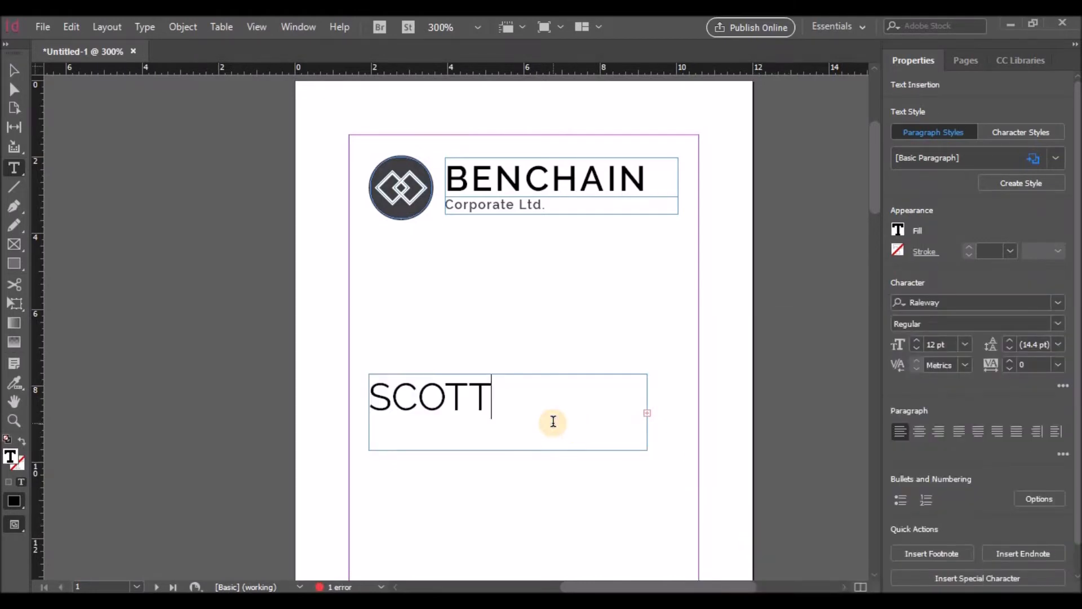
# Step: Extend the name frame to reveal the second line and set the surname to Raleway SemiBold
pyautogui.click(14, 70)
pyautogui.moveTo(508, 450); pyautogui.dragTo(506, 481)
pyautogui.doubleClick(550, 445)
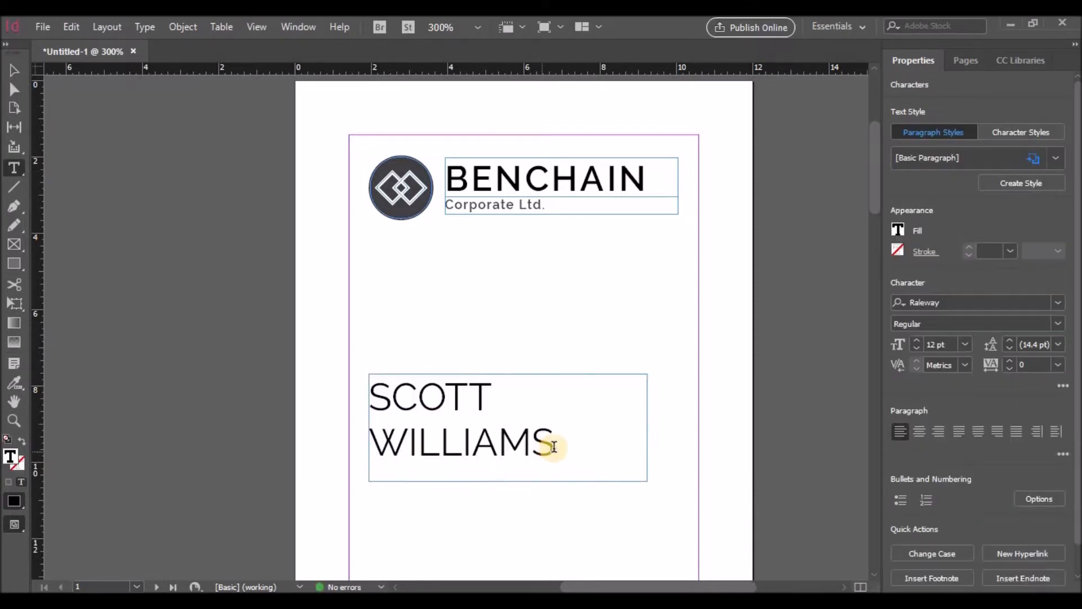
pyautogui.moveTo(550, 444); pyautogui.dragTo(374, 442)
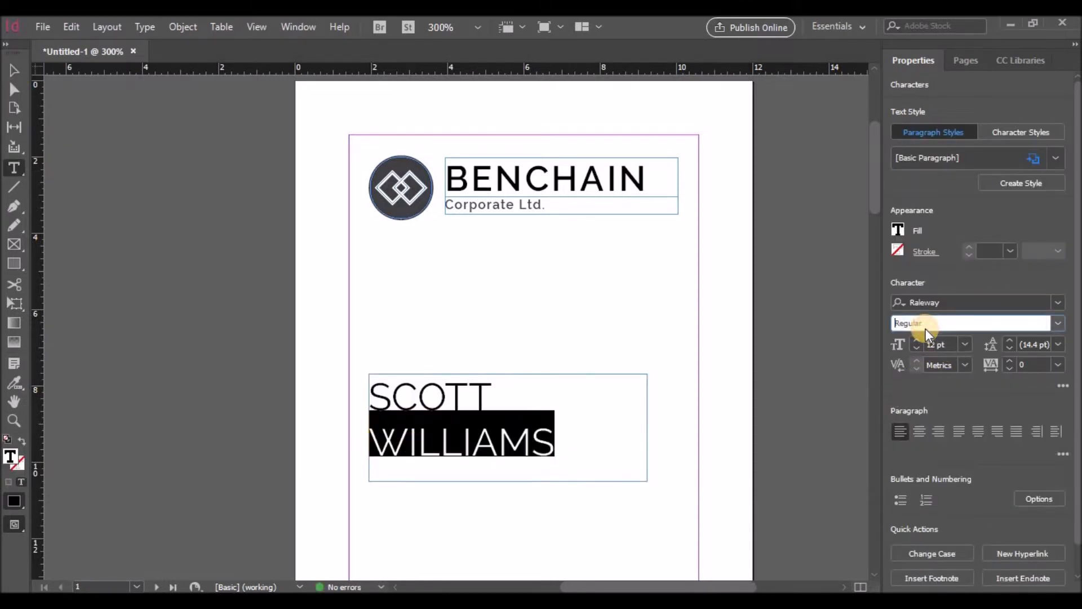
pyautogui.click(1058, 324)
pyautogui.click(933, 223)
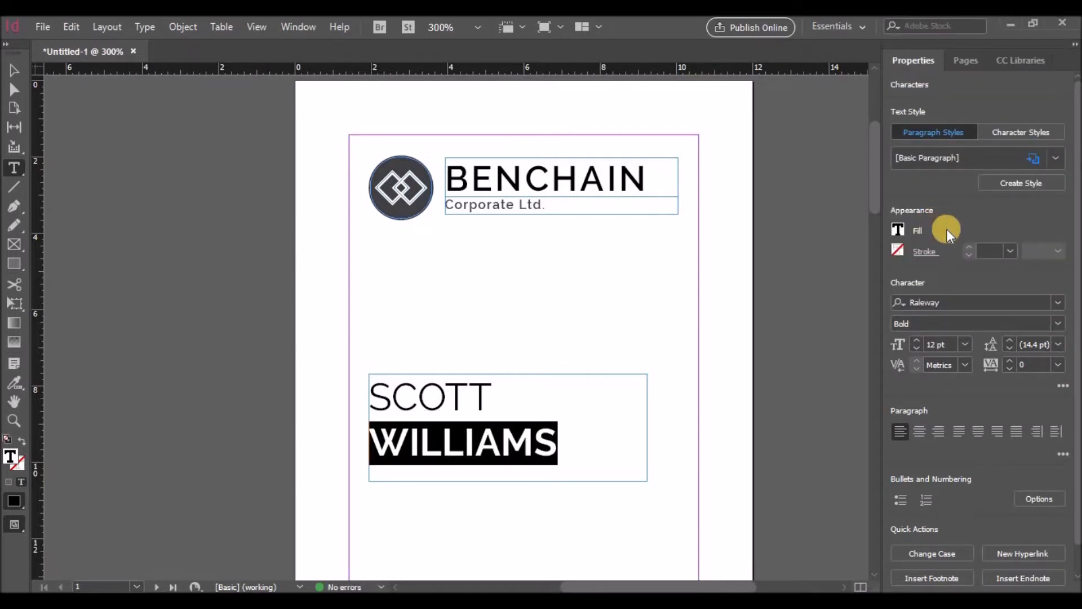
pyautogui.click(1056, 320)
pyautogui.click(933, 191)
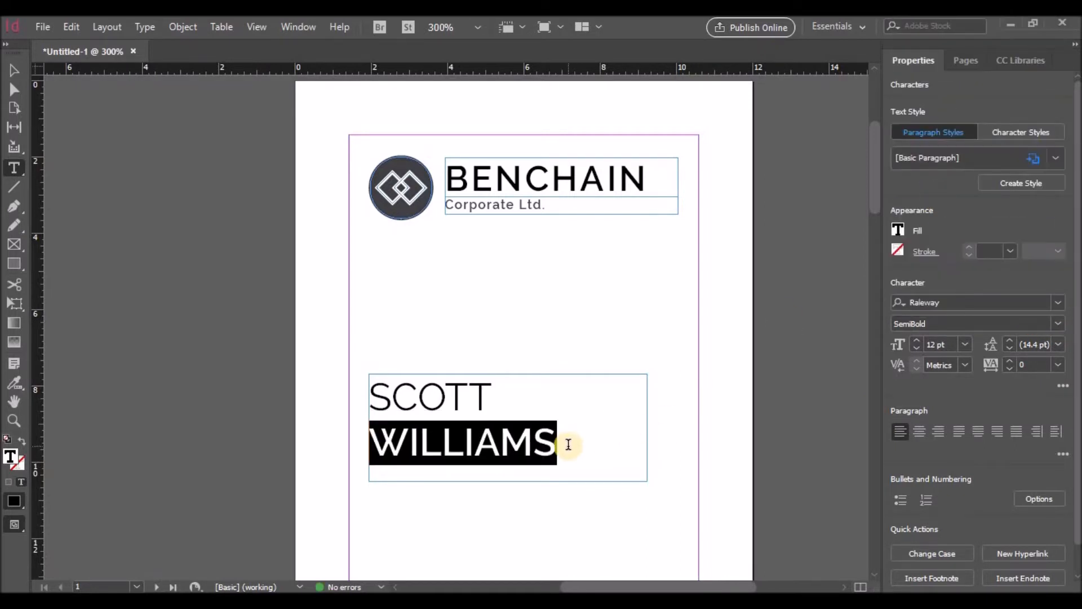
pyautogui.click(485, 407)
# Step: Raise tracking to 50 on both name lines, then Alt-drag a copy of the frame below
pyautogui.doubleClick(415, 403)
pyautogui.click(1007, 362)
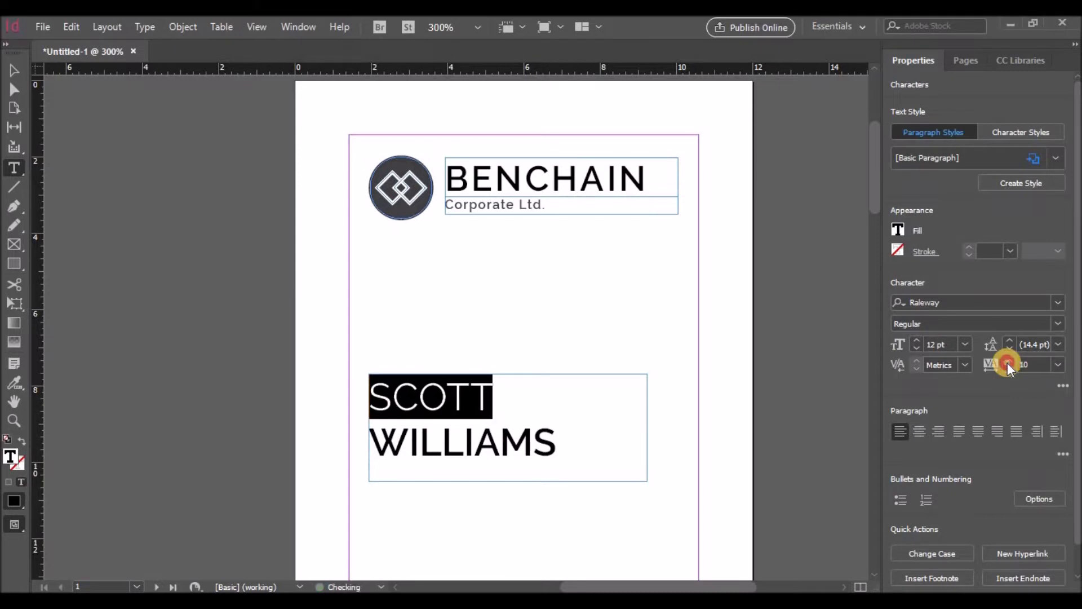
pyautogui.doubleClick(389, 442)
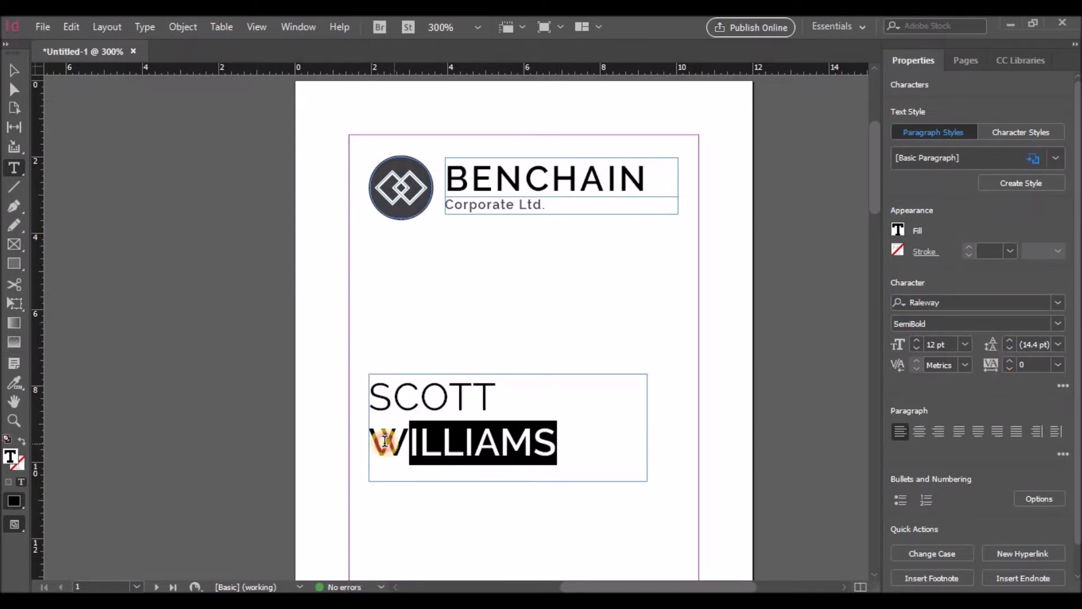
pyautogui.click(1008, 362)
pyautogui.click(1008, 361)
pyautogui.click(1007, 362)
pyautogui.click(1007, 362)
pyautogui.click(1007, 362)
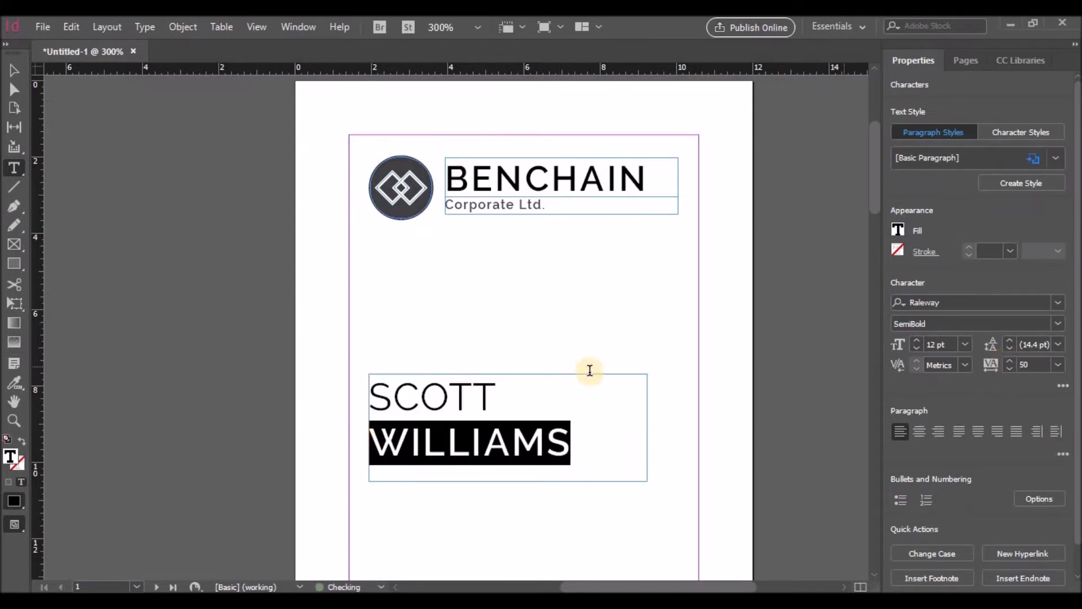
pyautogui.moveTo(497, 399); pyautogui.dragTo(381, 395)
pyautogui.click(1010, 361)
pyautogui.click(1011, 362)
pyautogui.click(487, 442)
pyautogui.click(572, 446)
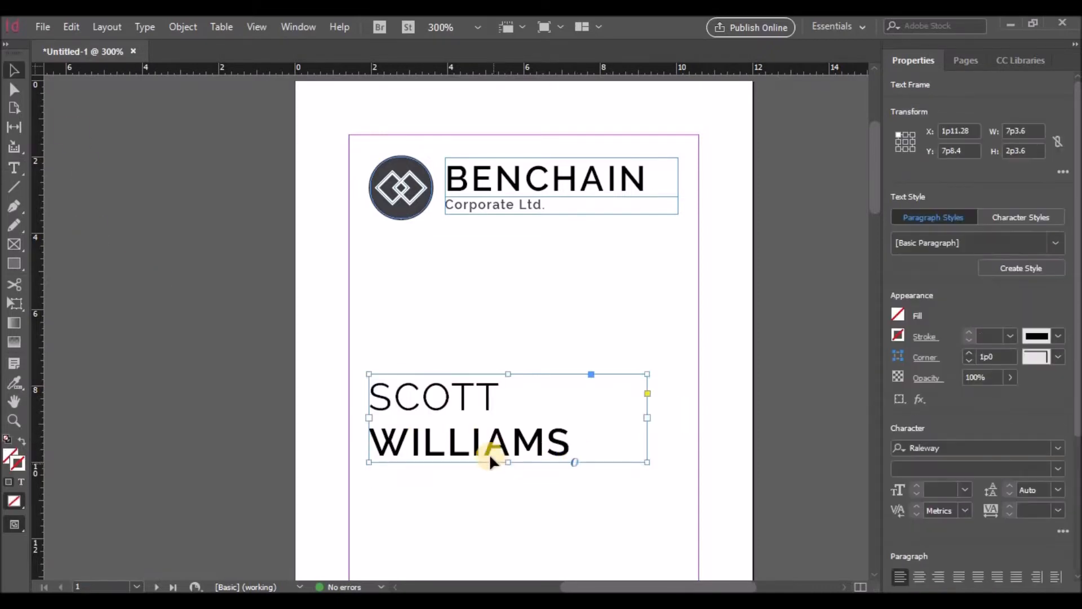
pyautogui.moveTo(490, 453); pyautogui.dragTo(489, 538)
# Step: Replace the copied frame's text with 'Office Director' and shorten the frame to one line
pyautogui.doubleClick(469, 493)
pyautogui.hotkey('ctrl', 'a')
pyautogui.write('Office Director')
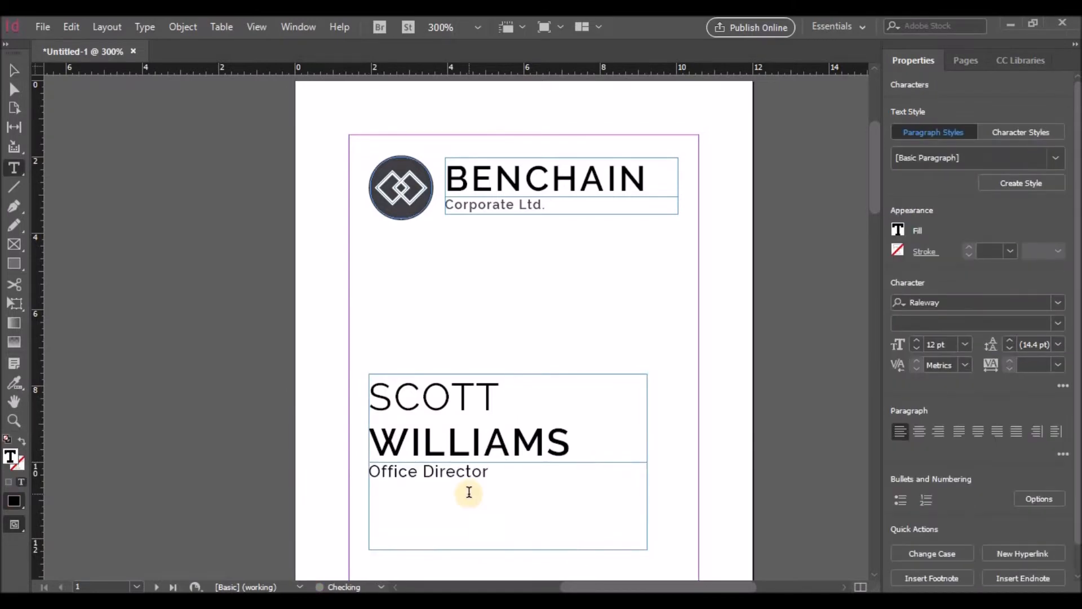
pyautogui.press('Escape')
pyautogui.moveTo(507, 548); pyautogui.dragTo(370, 491)
# Step: Make 'Office Director' SemiBold and yellow, and open the yellow swatch's options
pyautogui.doubleClick(483, 490)
pyautogui.click(1056, 323)
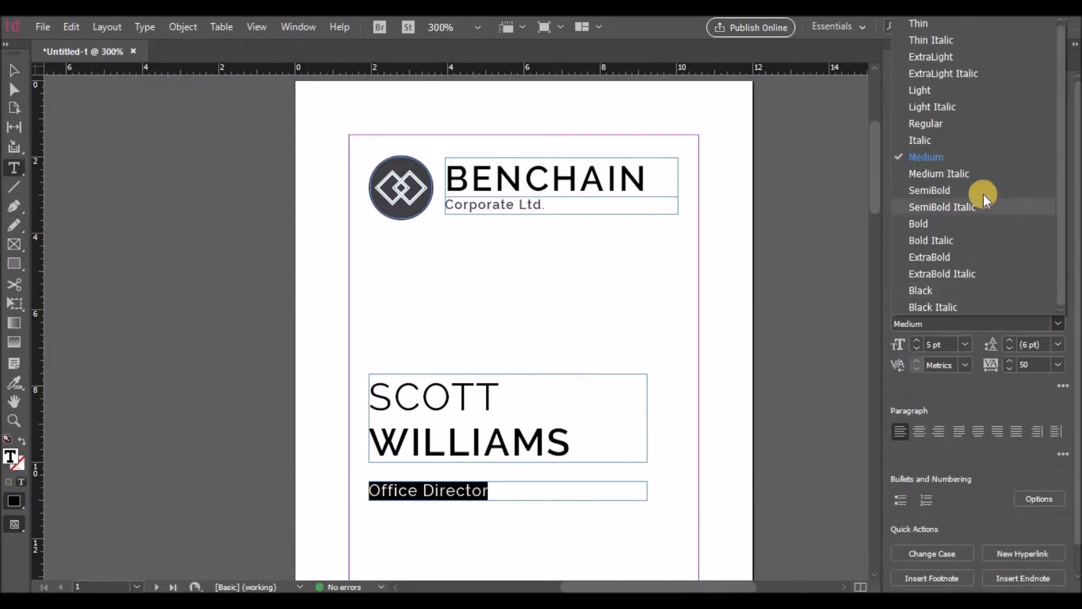
pyautogui.click(975, 189)
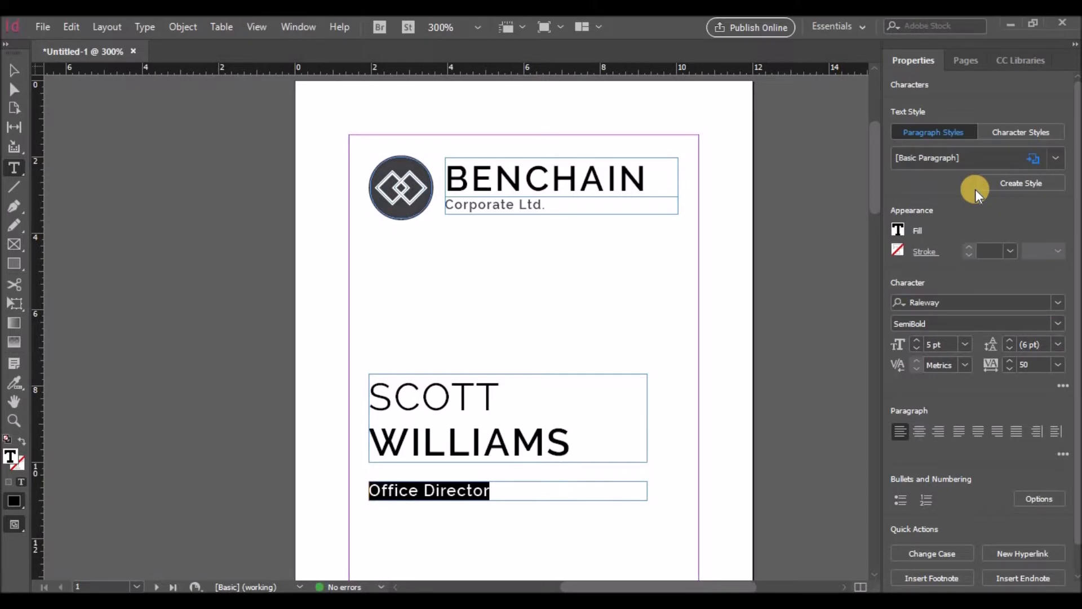
pyautogui.click(900, 229)
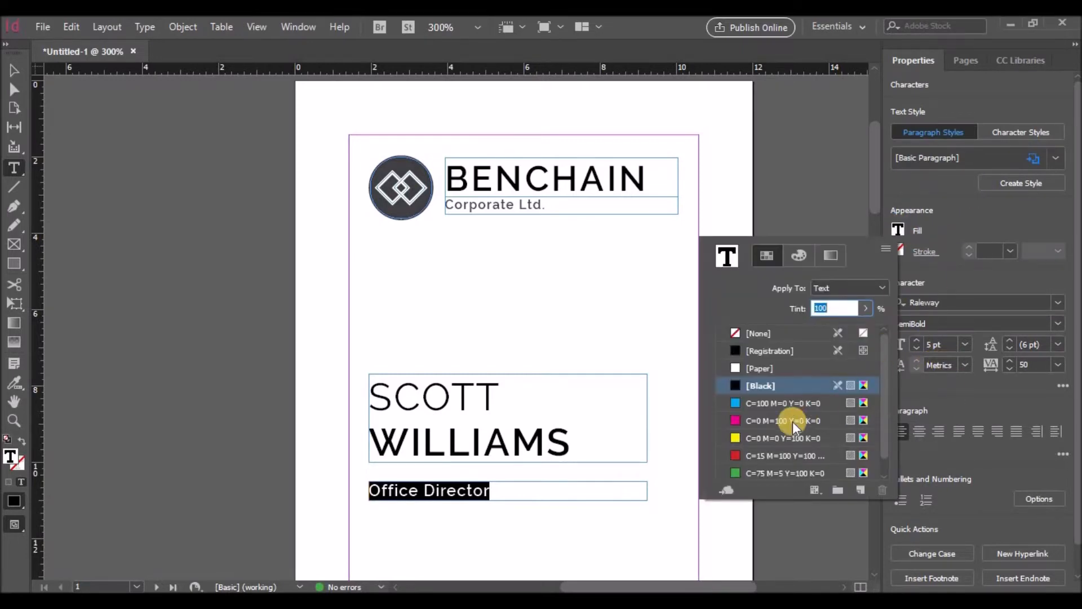
pyautogui.click(781, 433)
pyautogui.doubleClick(13, 501)
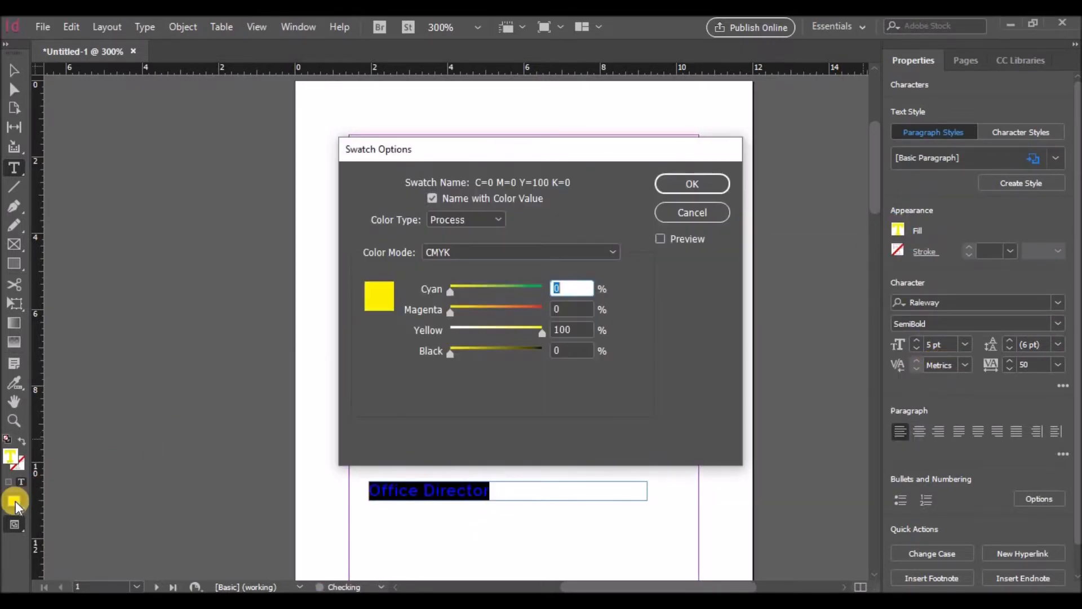
# Step: Adjust the yellow swatch to a golden orange with added magenta and a little black, keeping yellow at 100
pyautogui.moveTo(706, 154); pyautogui.dragTo(1040, 150)
pyautogui.click(786, 348)
pyautogui.moveTo(785, 348); pyautogui.dragTo(841, 349)
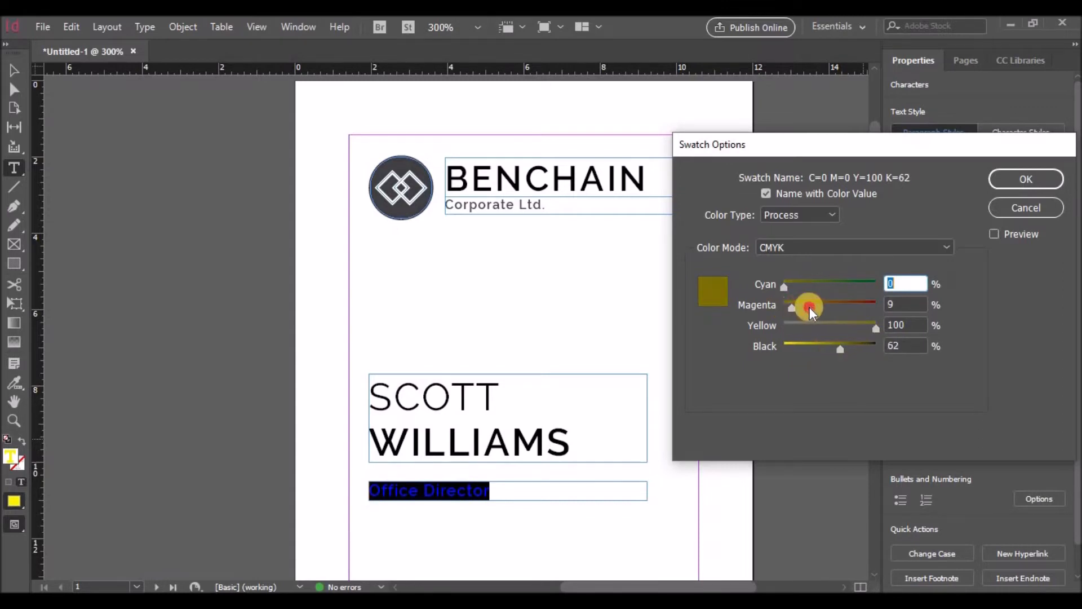
pyautogui.moveTo(840, 348); pyautogui.dragTo(783, 349)
pyautogui.moveTo(782, 303); pyautogui.dragTo(759, 287)
pyautogui.moveTo(870, 332)
pyautogui.mouseDown()
pyautogui.moveTo(858, 323)
pyautogui.moveTo(875, 326)
pyautogui.mouseUp()
pyautogui.moveTo(789, 347); pyautogui.dragTo(806, 347)
pyautogui.click(1025, 179)
pyautogui.click(507, 491)
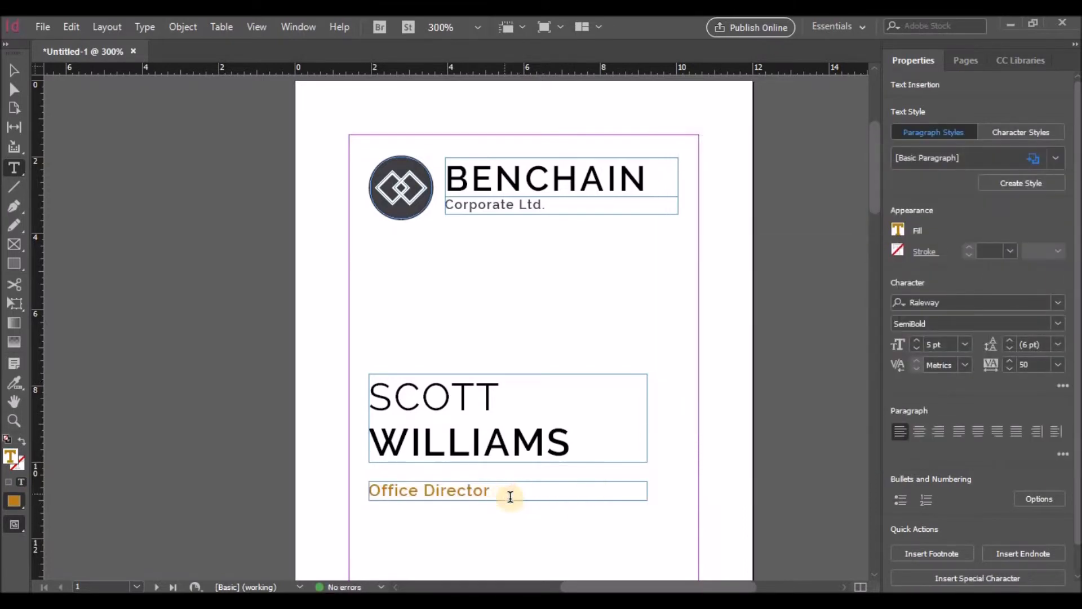
# Step: Draw a rectangle with the Rectangle tool (M) over the card's lower half
pyautogui.scroll(-3, 616, 451)
pyautogui.scroll(3, 417, 354)
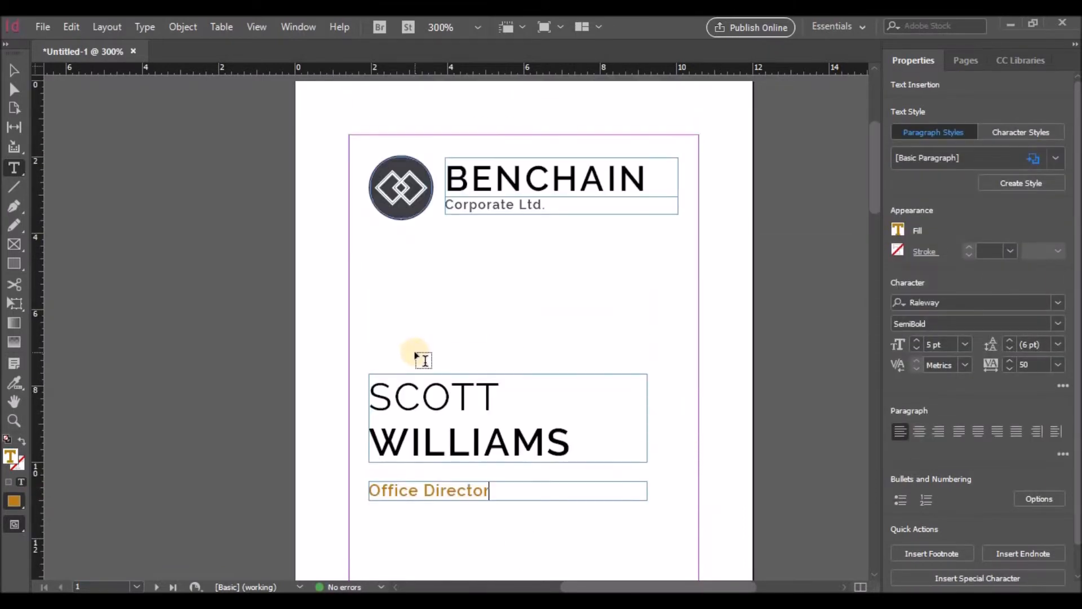
pyautogui.hotkey('ctrl', '-')
pyautogui.scroll(-5, 557, 338)
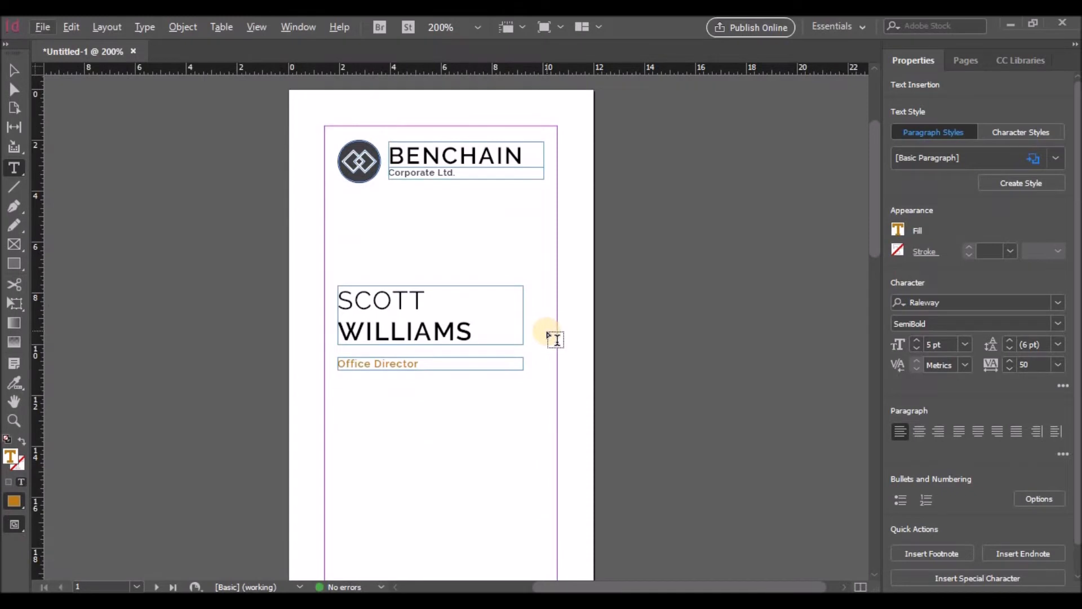
pyautogui.press('Escape')
pyautogui.press('m')
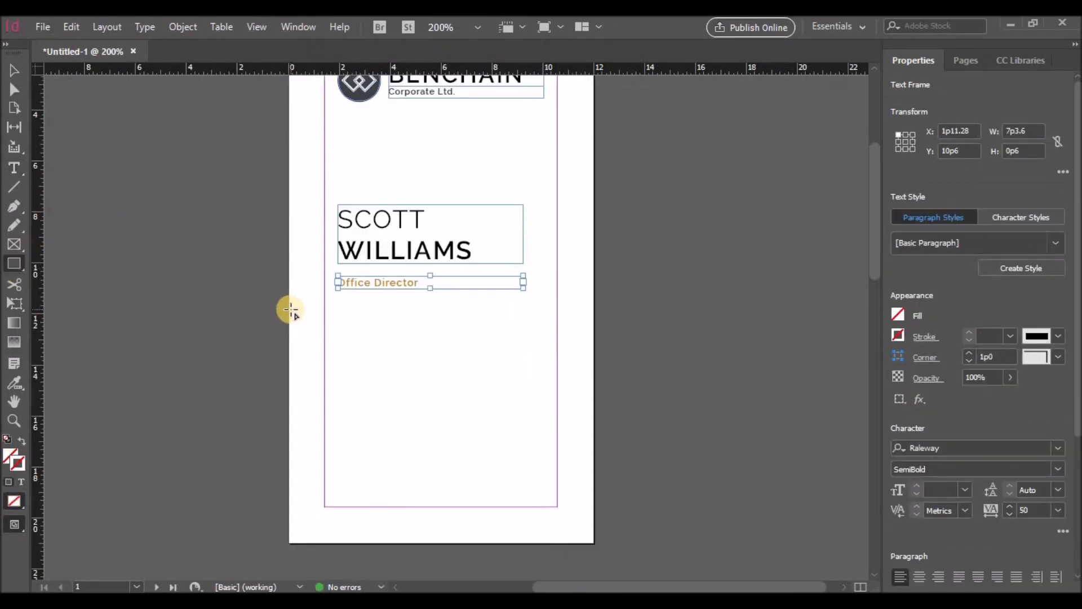
pyautogui.moveTo(288, 310); pyautogui.dragTo(595, 546)
# Step: Remove the rectangle's outline and fill it with black at about 88% tint
pyautogui.press('v')
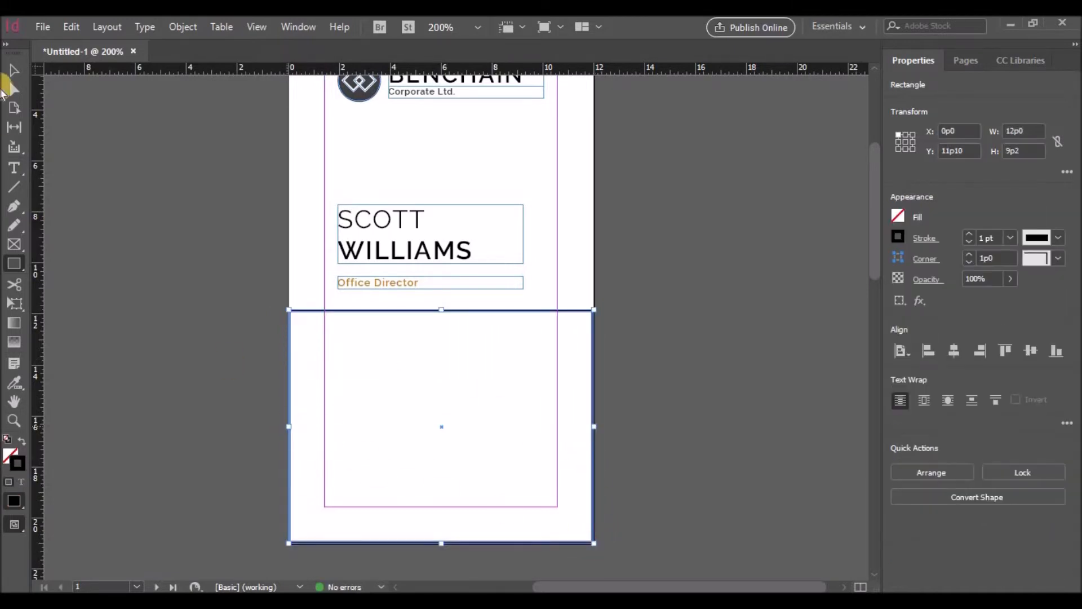
pyautogui.moveTo(293, 428); pyautogui.dragTo(293, 428)
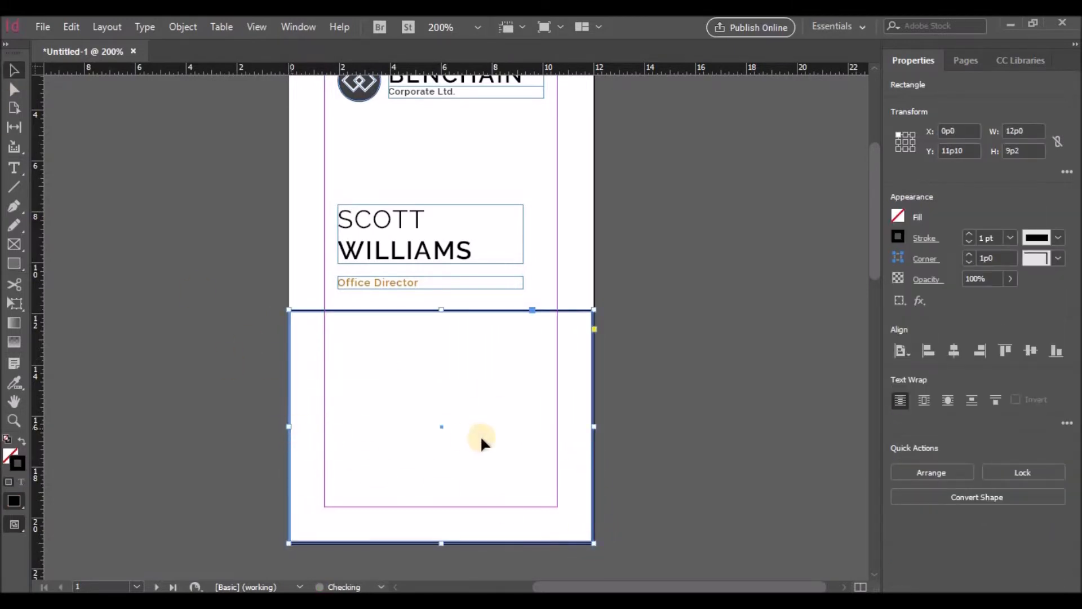
pyautogui.moveTo(591, 428); pyautogui.dragTo(591, 428)
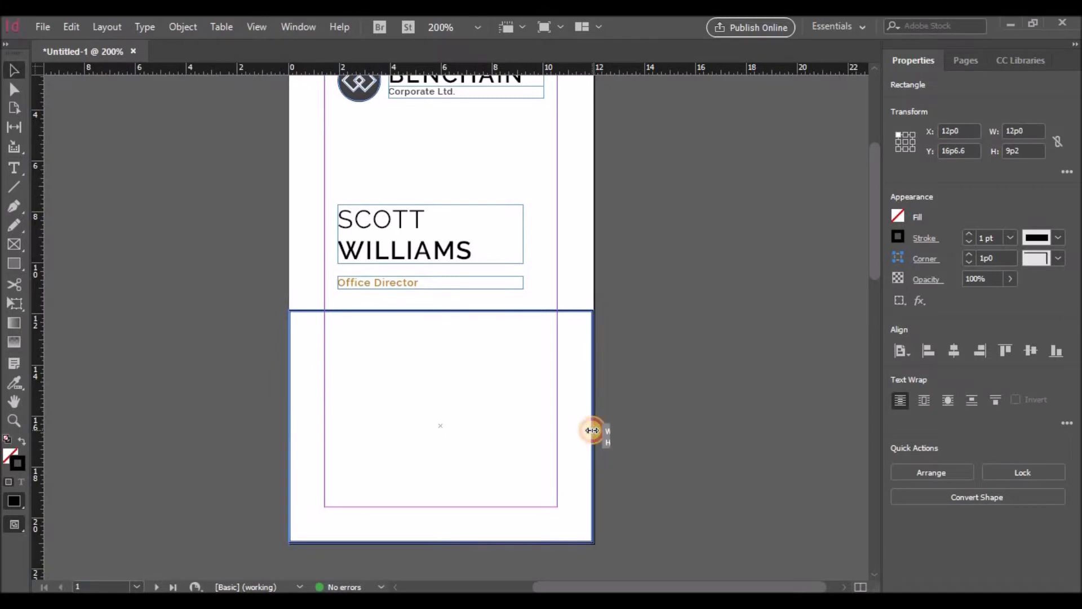
pyautogui.click(899, 235)
pyautogui.click(766, 339)
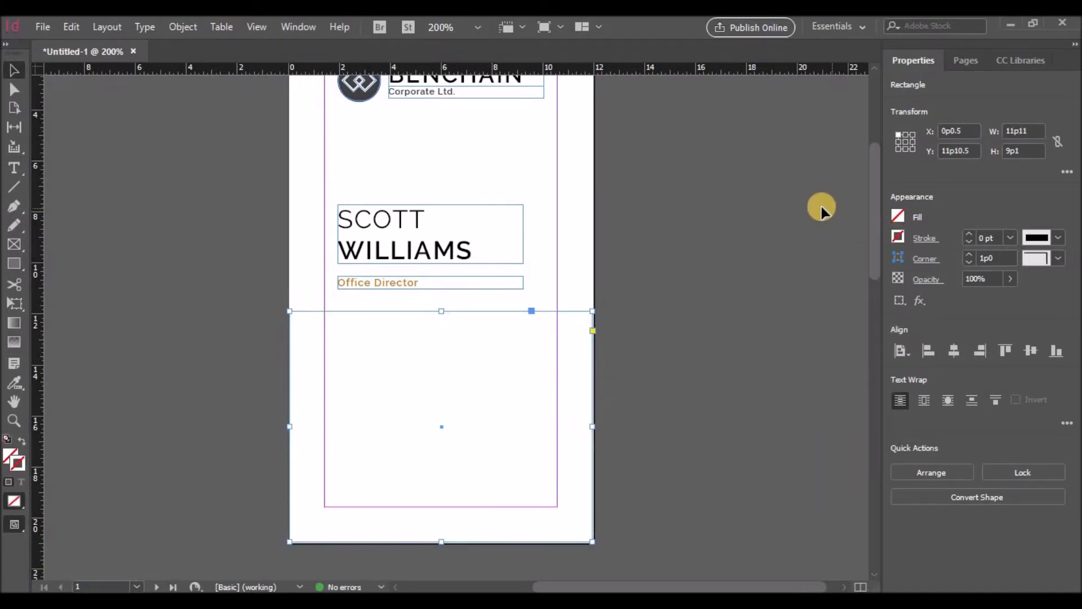
pyautogui.click(898, 216)
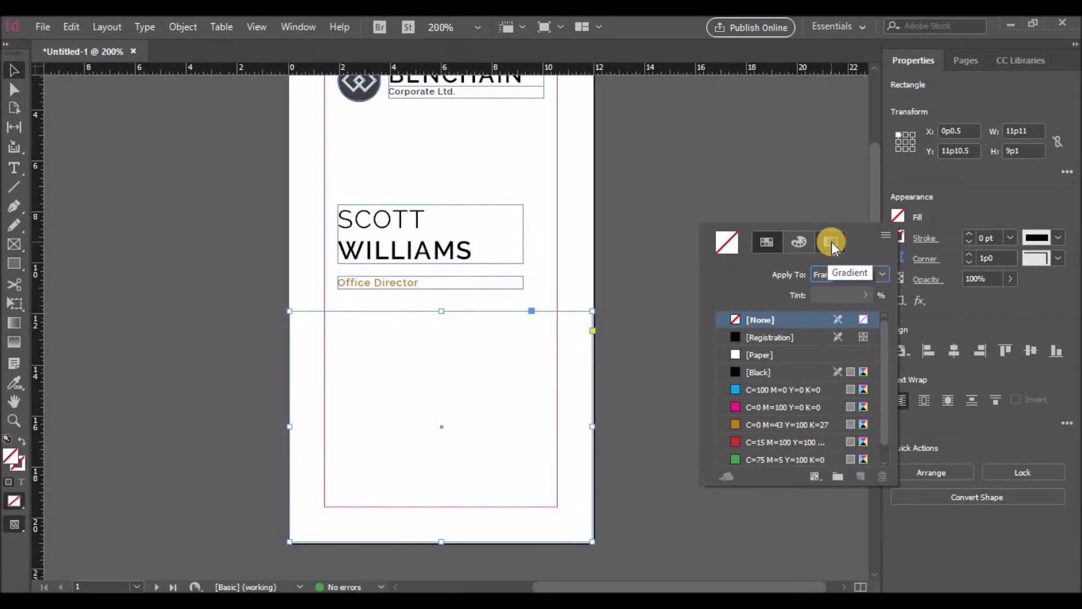
pyautogui.click(761, 373)
pyautogui.moveTo(865, 294); pyautogui.dragTo(858, 319)
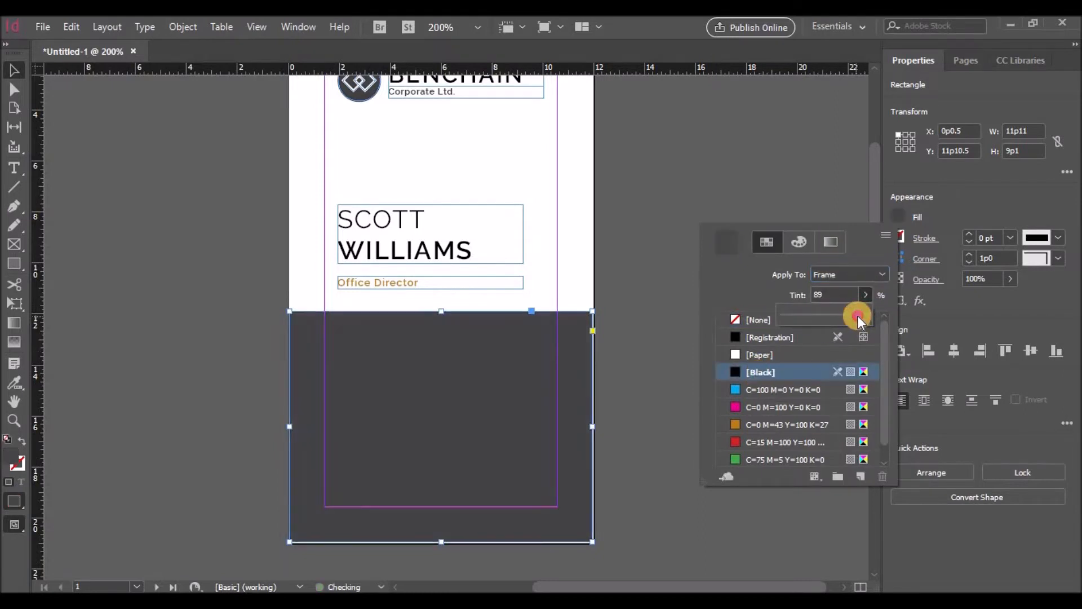
pyautogui.click(673, 317)
pyautogui.click(553, 340)
pyautogui.click(288, 265)
# Step: Stretch the dark rectangle so it reaches the page's right edge
pyautogui.click(14, 88)
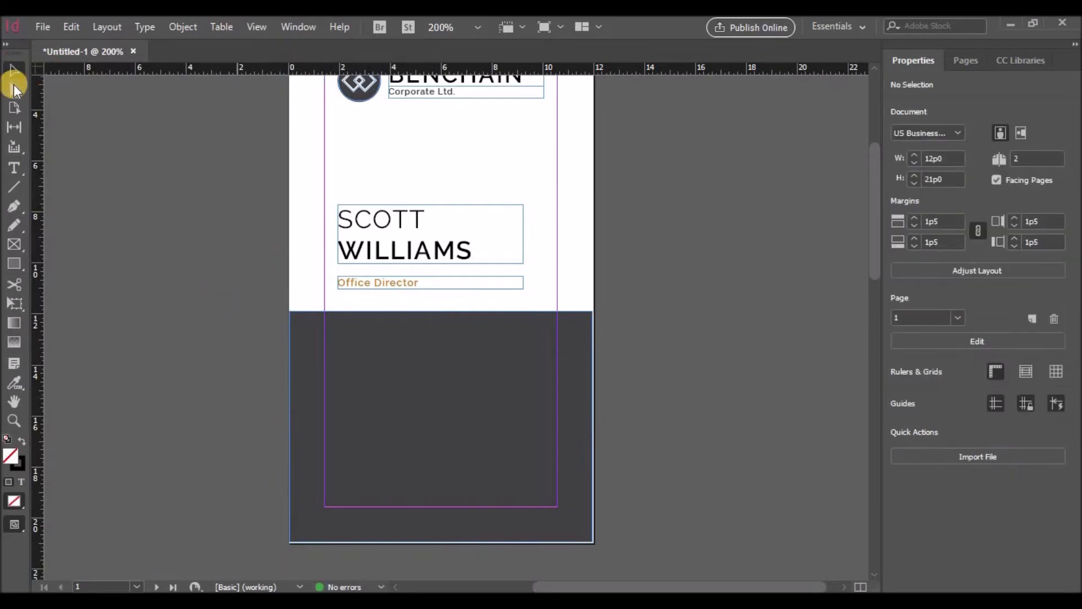
pyautogui.click(502, 372)
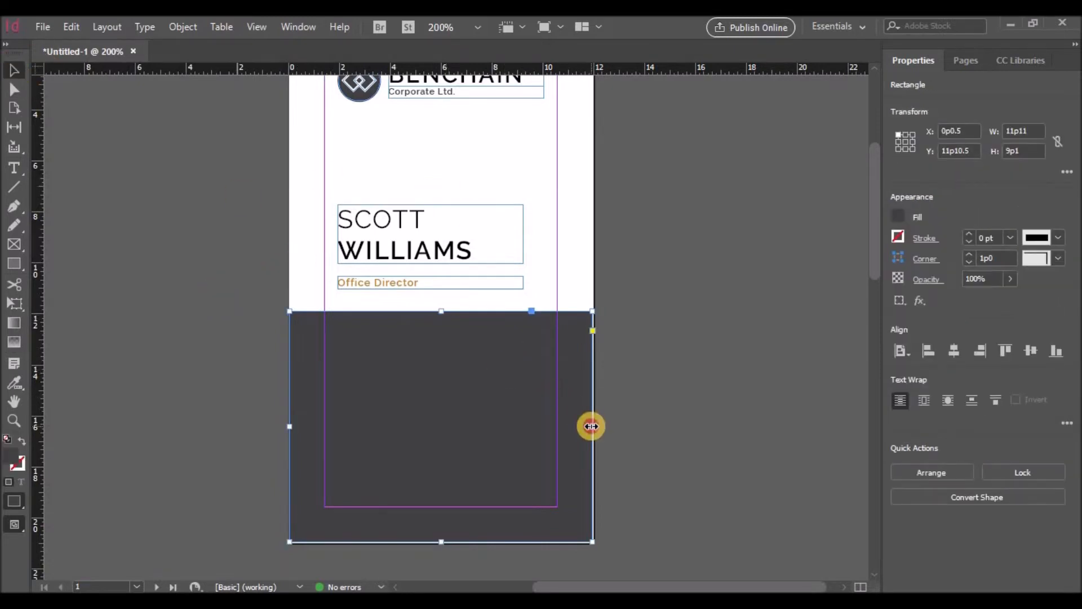
pyautogui.moveTo(597, 426); pyautogui.dragTo(595, 427)
pyautogui.click(646, 422)
pyautogui.click(499, 524)
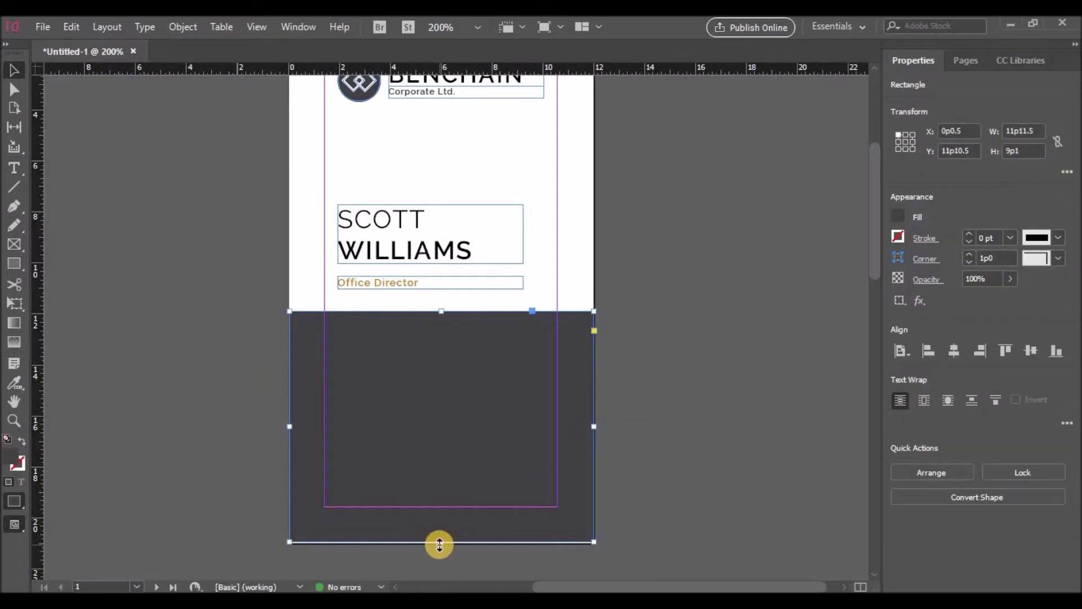
pyautogui.click(627, 533)
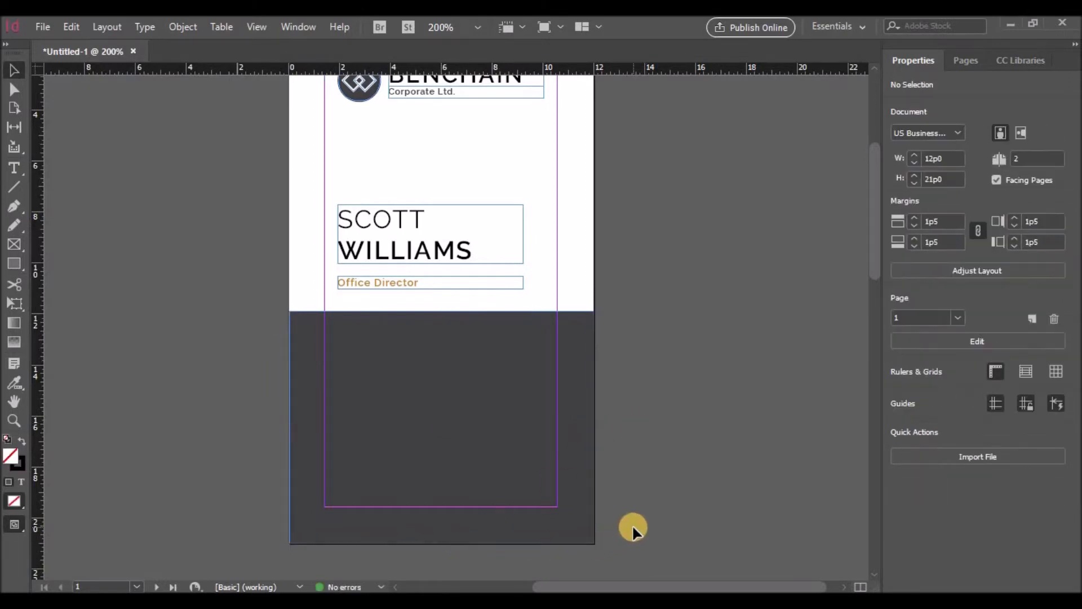
pyautogui.scroll(3, 660, 503)
pyautogui.scroll(-3, 661, 503)
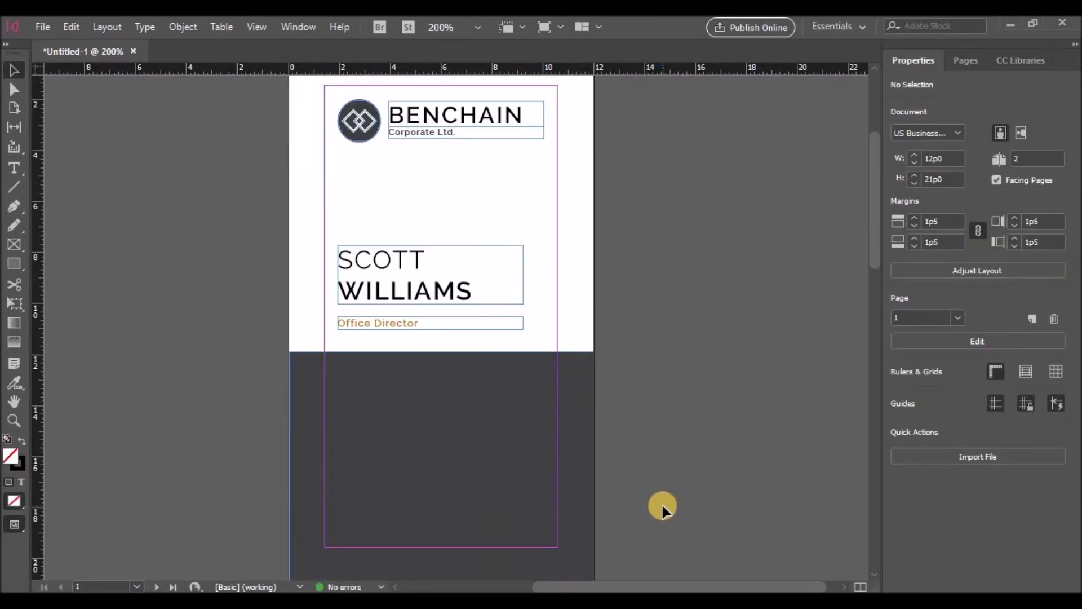
# Step: Darken the rectangle's black fill to a 94% tint
pyautogui.click(556, 448)
pyautogui.click(902, 217)
pyautogui.click(865, 294)
pyautogui.moveTo(861, 314); pyautogui.dragTo(863, 313)
pyautogui.click(648, 312)
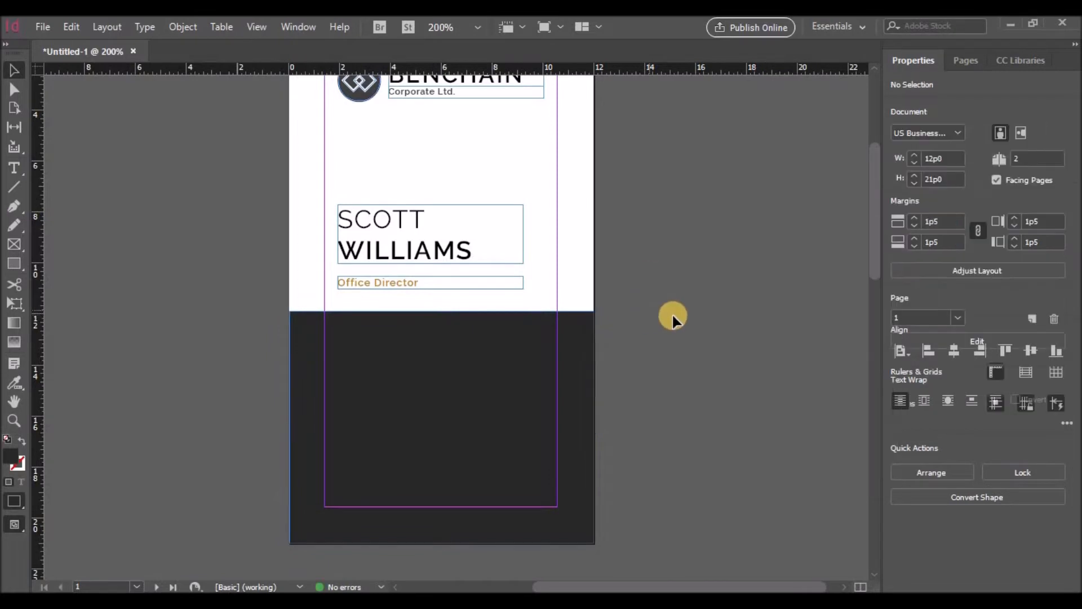
pyautogui.scroll(-1, 674, 317)
pyautogui.scroll(3, 674, 317)
pyautogui.scroll(-3, 674, 317)
pyautogui.scroll(2, 674, 318)
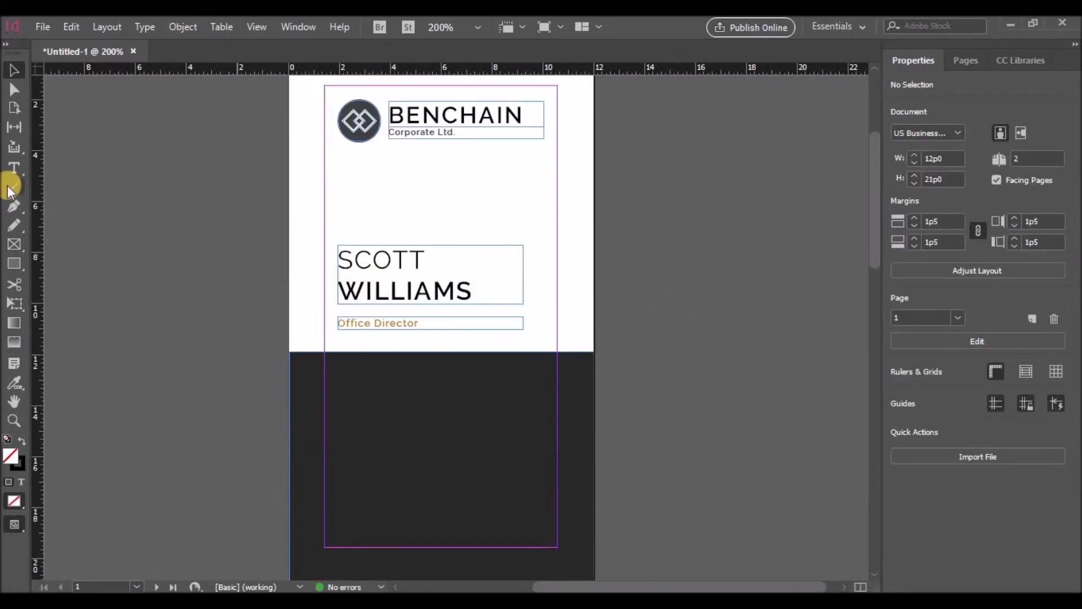
# Step: Draw a small square to the right of Office Director on the halfway line
pyautogui.click(14, 264)
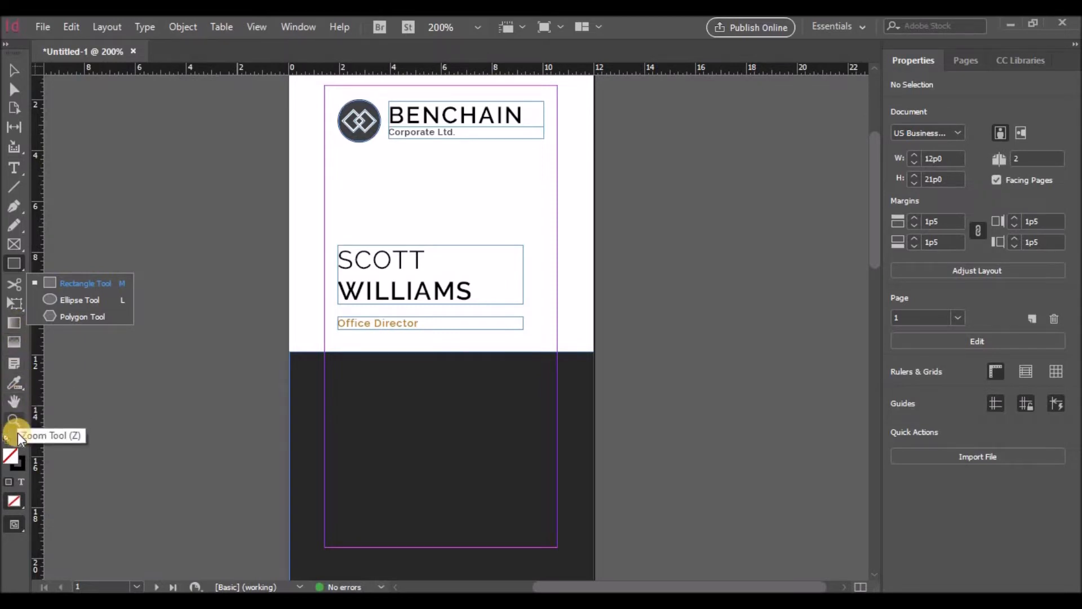
pyautogui.click(60, 280)
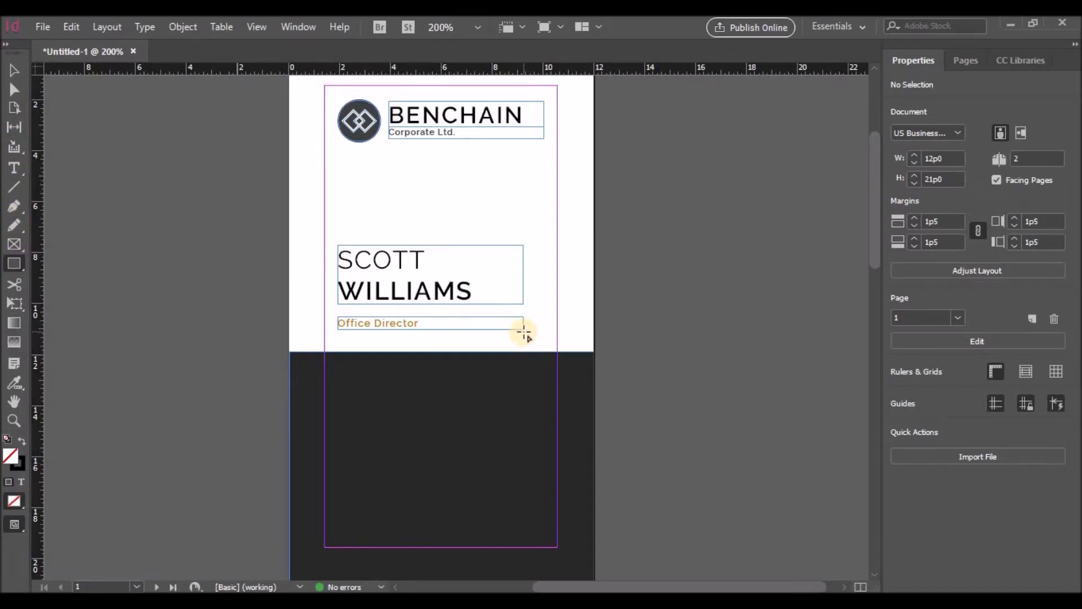
pyautogui.moveTo(523, 331); pyautogui.dragTo(555, 367)
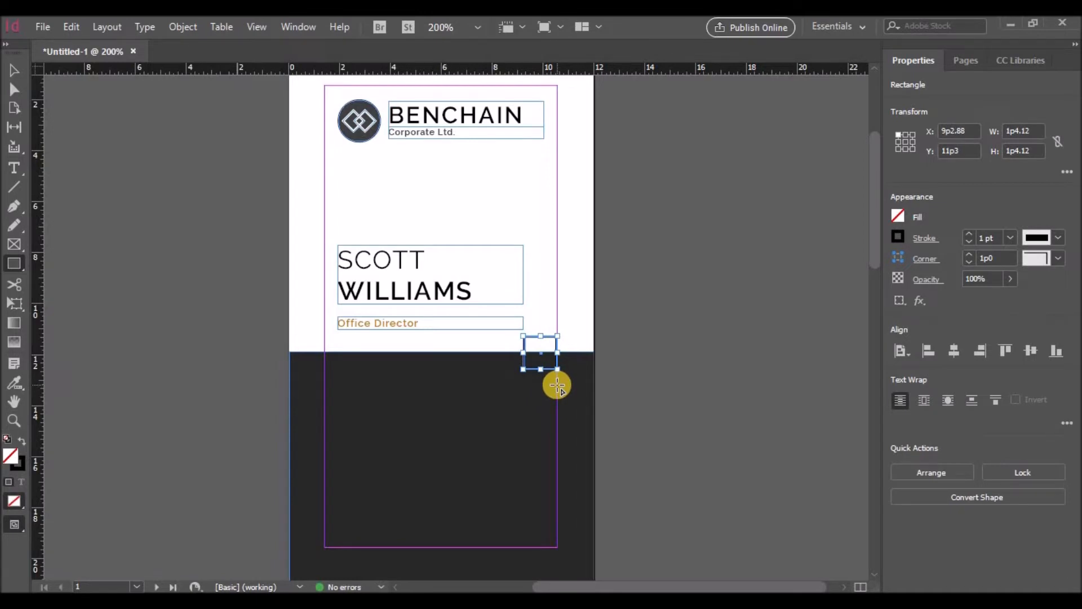
# Step: Sample Office Director's gold with the Color Theme Tool, apply it to the square's outline, and save it as a swatch
pyautogui.click(898, 237)
pyautogui.click(18, 380)
pyautogui.click(16, 382)
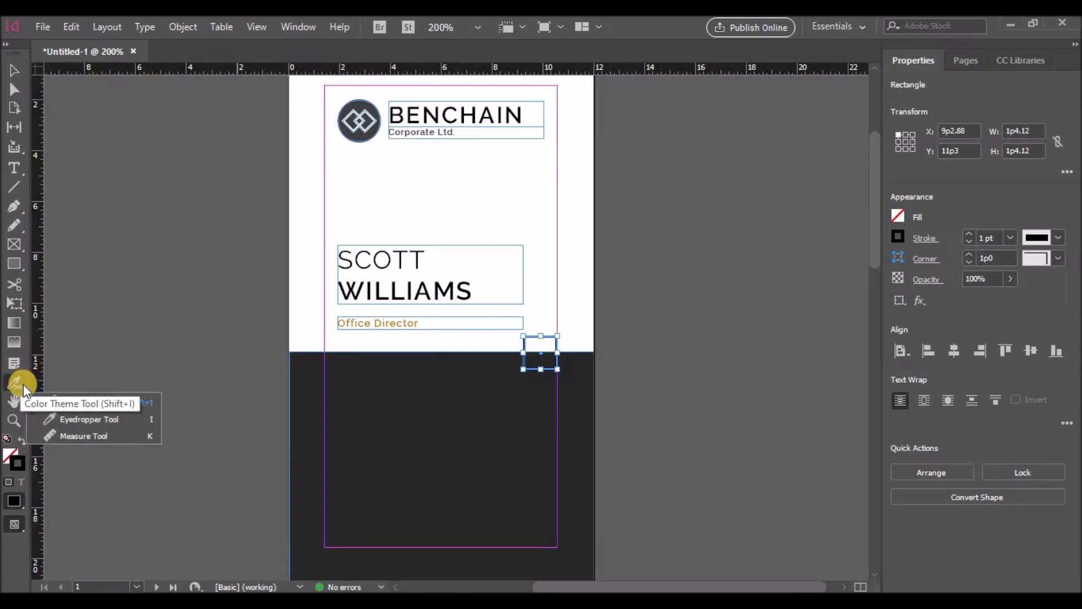
pyautogui.click(78, 400)
pyautogui.click(345, 324)
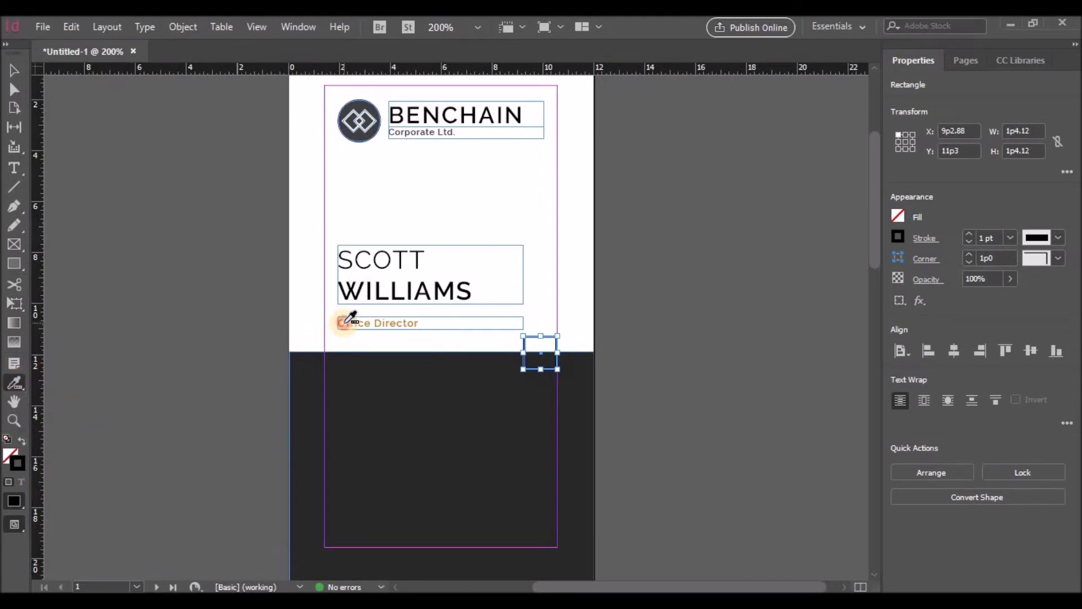
pyautogui.click(374, 369)
pyautogui.click(499, 365)
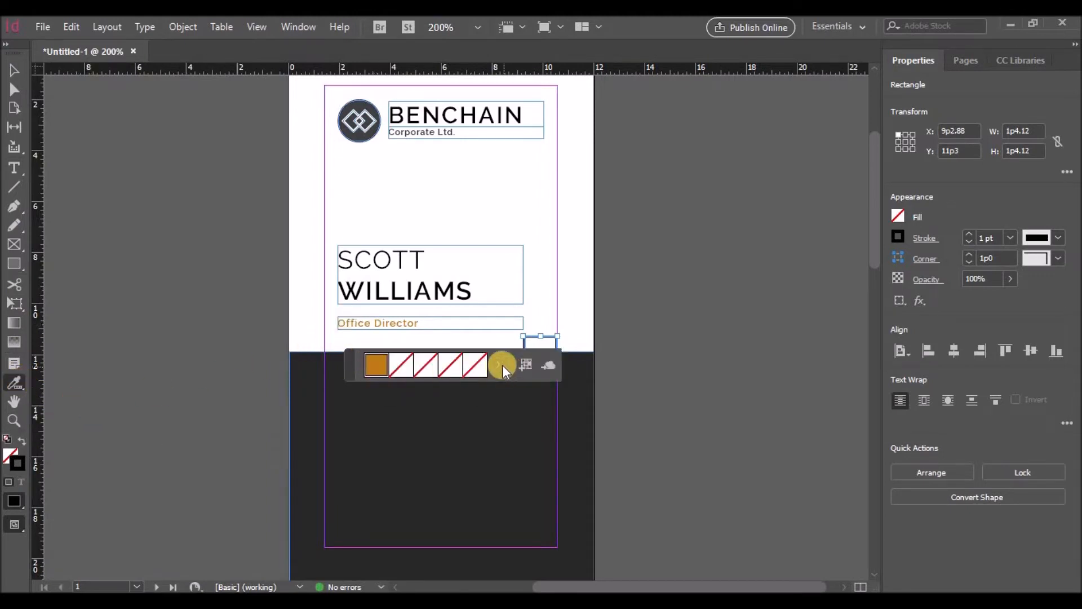
pyautogui.click(524, 365)
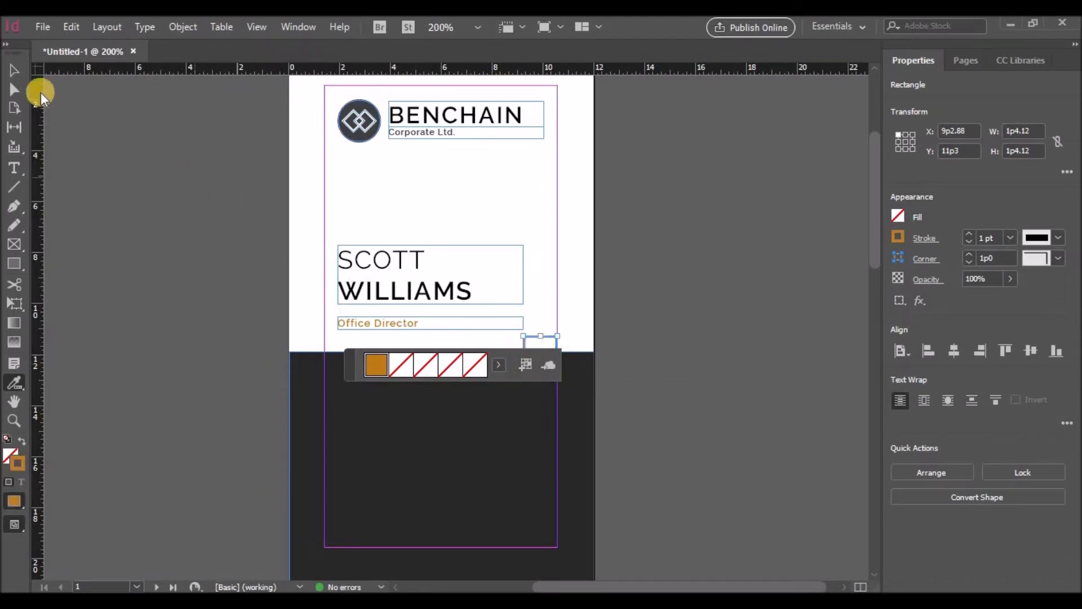
pyautogui.click(14, 70)
pyautogui.moveTo(545, 368); pyautogui.dragTo(546, 370)
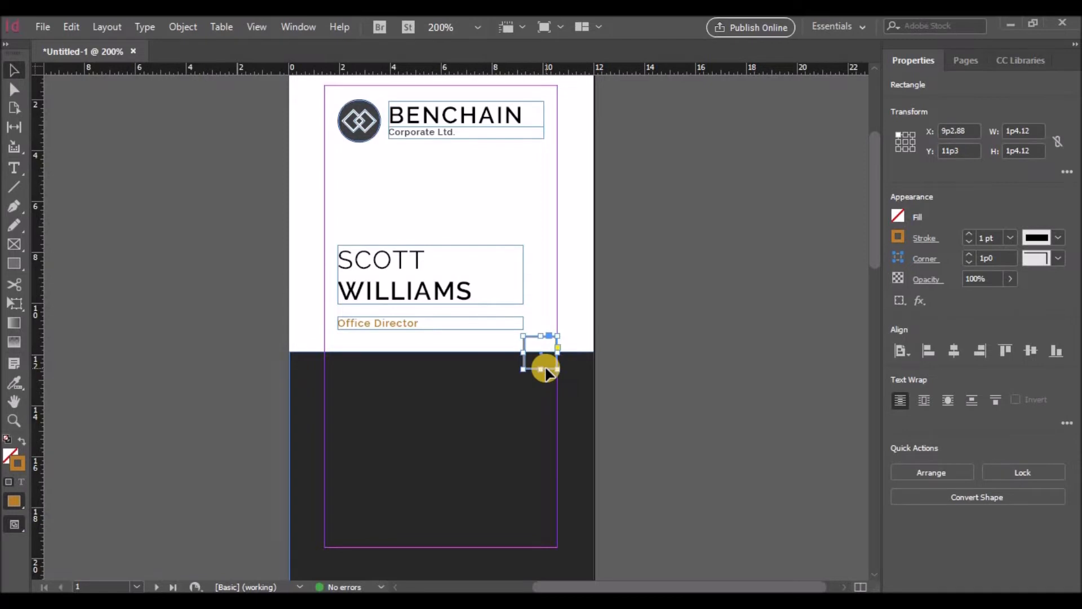
# Step: Alt-drag a copy of the gold square, position it, and shrink it from its corner handle
pyautogui.moveTo(544, 370); pyautogui.dragTo(535, 301)
pyautogui.hotkey('ctrl', '=')
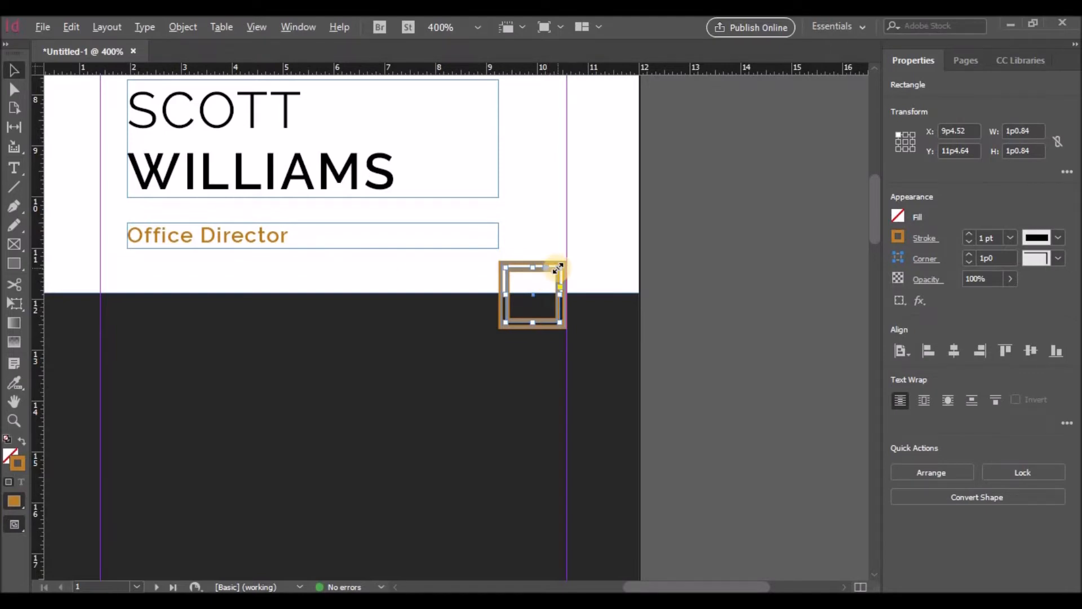
pyautogui.moveTo(532, 294); pyautogui.dragTo(528, 383)
pyautogui.moveTo(551, 340); pyautogui.dragTo(542, 285)
# Step: Centre the smallest square inside the others to complete the concentric motif
pyautogui.click(540, 365)
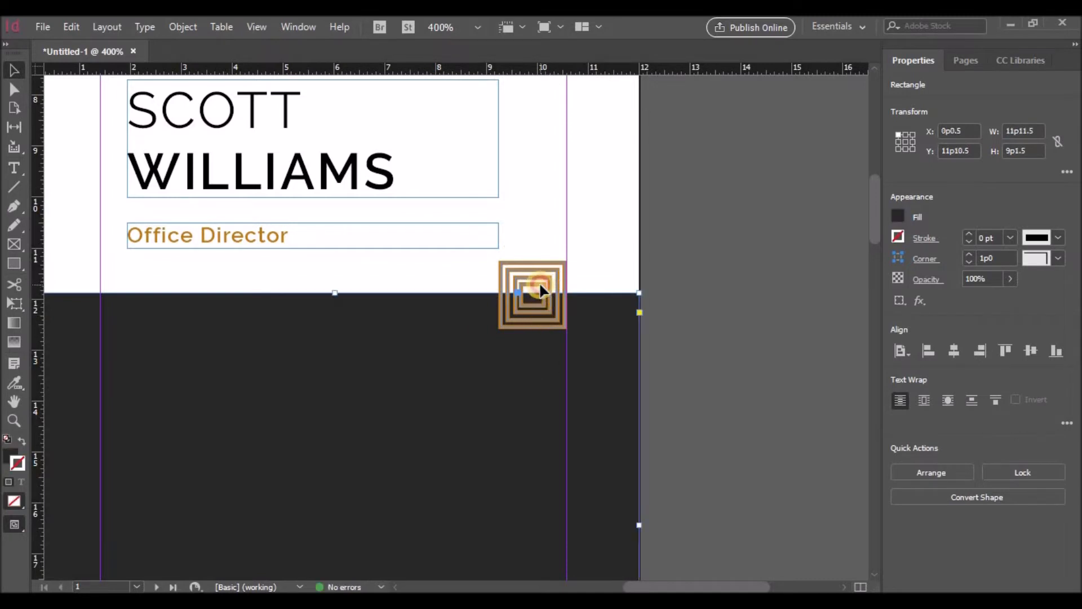
pyautogui.click(540, 288)
pyautogui.moveTo(540, 288)
pyautogui.mouseDown()
pyautogui.moveTo(463, 326)
pyautogui.moveTo(532, 303)
pyautogui.mouseUp()
pyautogui.click(454, 376)
pyautogui.click(531, 357)
pyautogui.scroll(2, 674, 364)
pyautogui.scroll(-1, 675, 365)
pyautogui.scroll(-3, 673, 366)
pyautogui.scroll(2, 676, 428)
pyautogui.moveTo(681, 587); pyautogui.dragTo(653, 587)
pyautogui.scroll(-2, 558, 460)
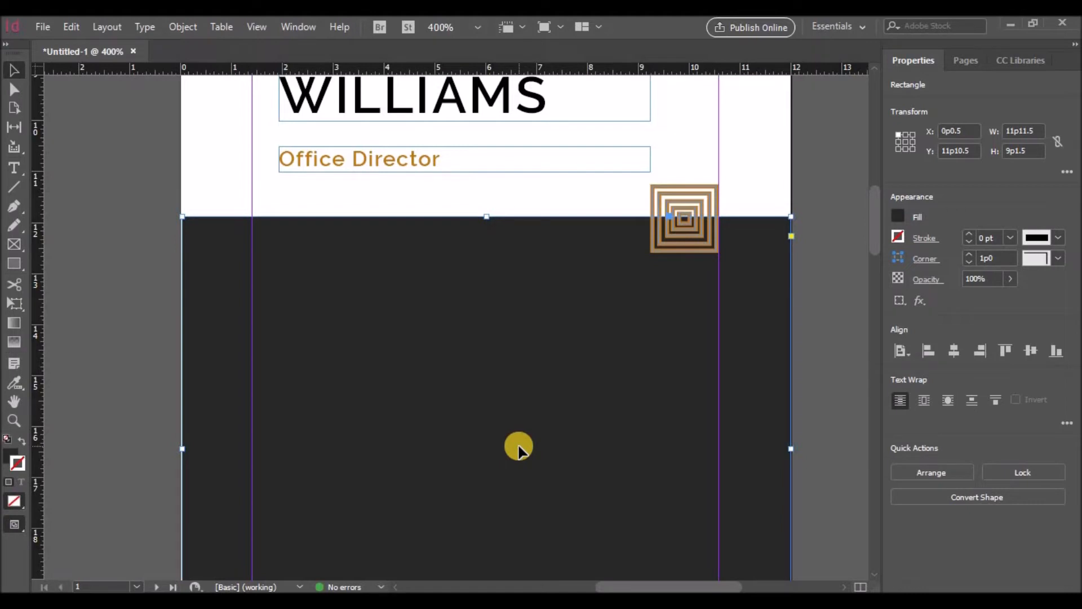
pyautogui.click(339, 171)
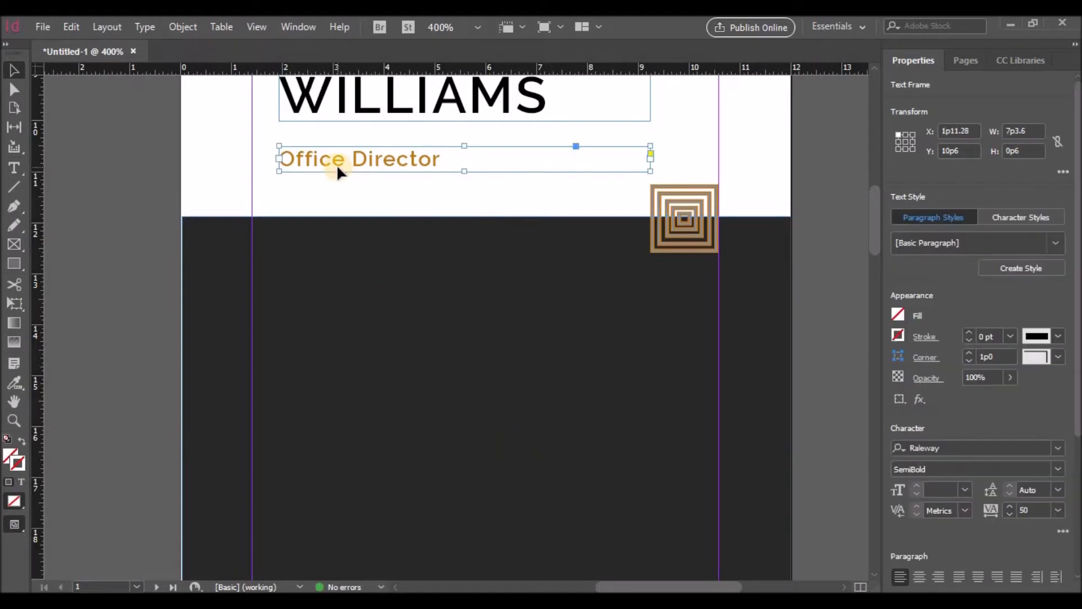
# Step: Draw a text frame across the dark lower half of the card and place the cursor in it
pyautogui.click(19, 167)
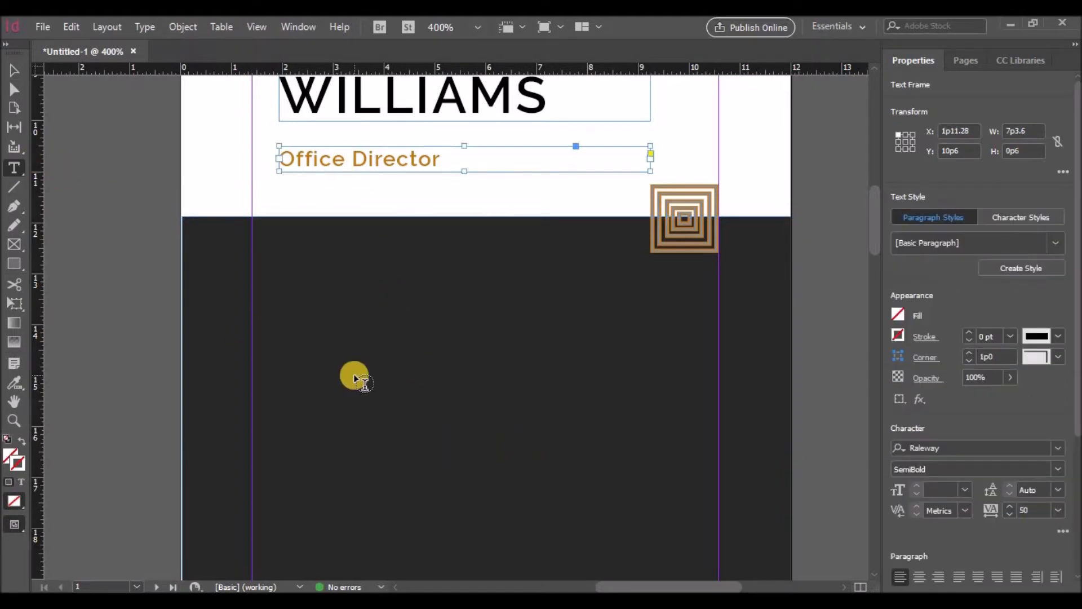
pyautogui.scroll(-2, 352, 377)
pyautogui.moveTo(280, 251); pyautogui.dragTo(699, 400)
pyautogui.keyDown('ctrl'); pyautogui.click(290, 251); pyautogui.keyUp('ctrl')
pyautogui.moveTo(337, 253)
pyautogui.mouseDown()
pyautogui.moveTo(341, 178)
pyautogui.moveTo(341, 254)
pyautogui.mouseUp()
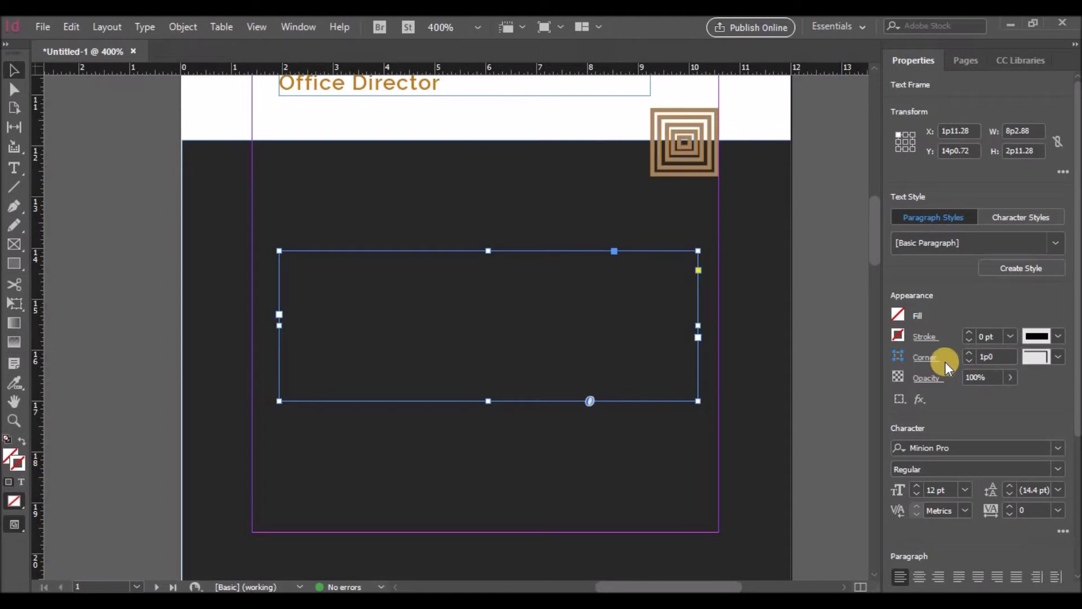
pyautogui.doubleClick(534, 328)
# Step: Set the frame's type to Raleway Regular at 5 pt
pyautogui.click(930, 305)
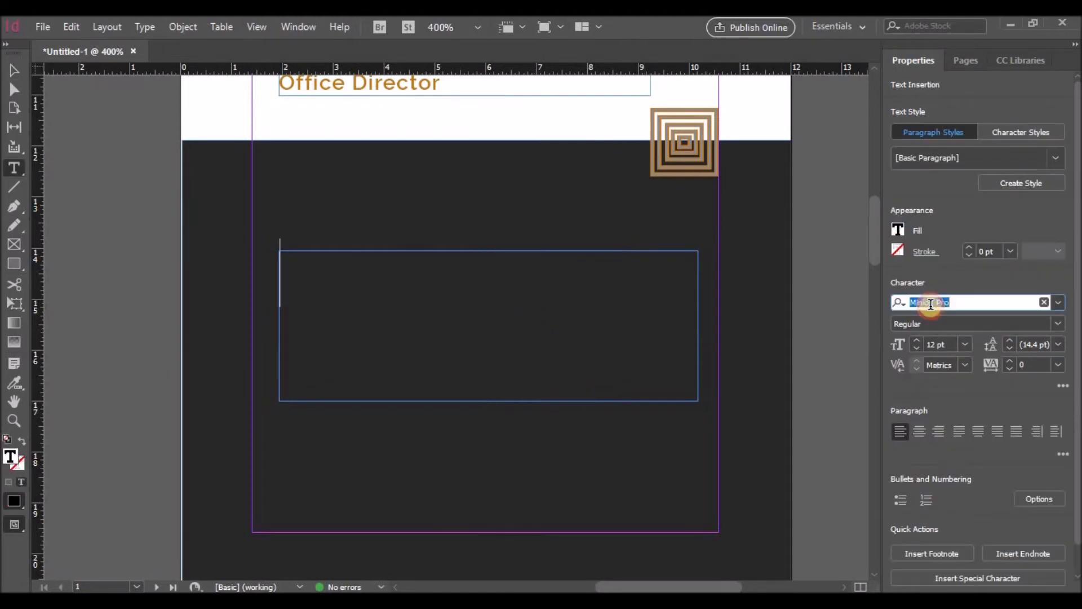
pyautogui.write('R')
pyautogui.scroll(-5, 783, 499)
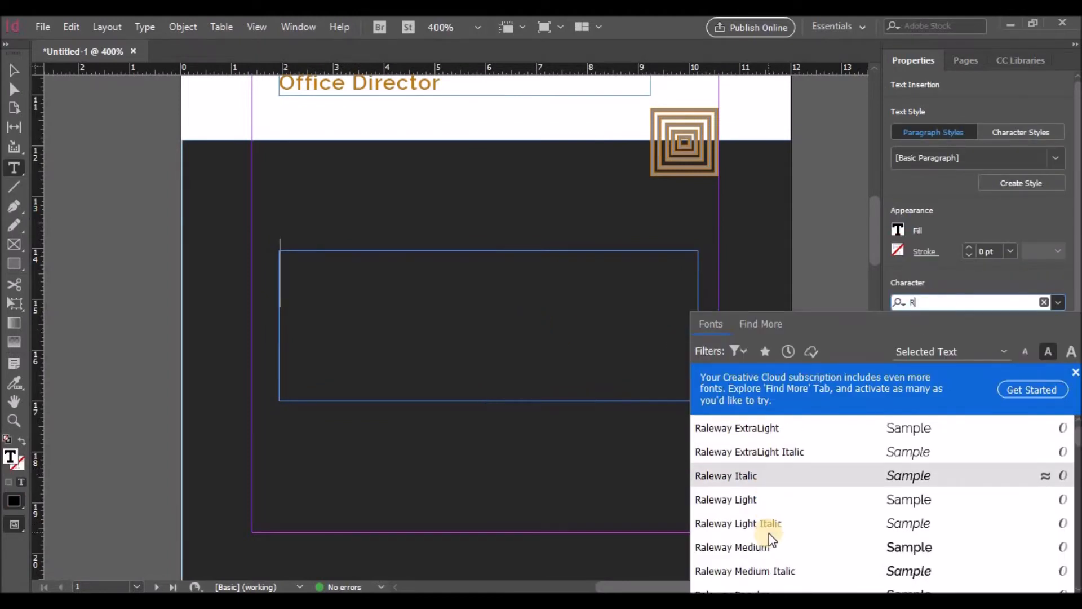
pyautogui.click(757, 546)
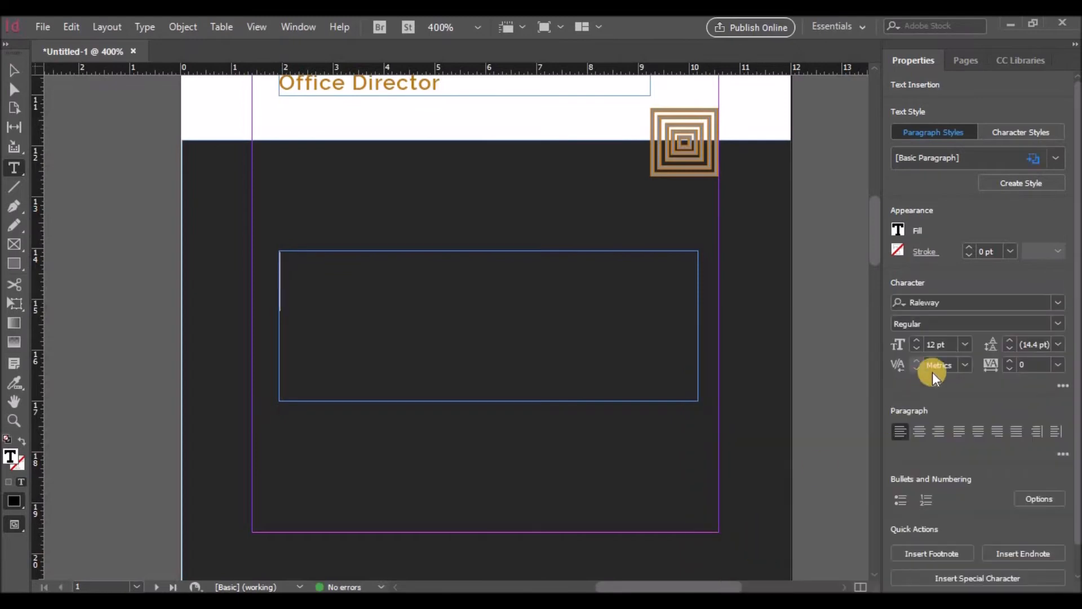
pyautogui.click(918, 346)
pyautogui.click(917, 346)
pyautogui.click(917, 346)
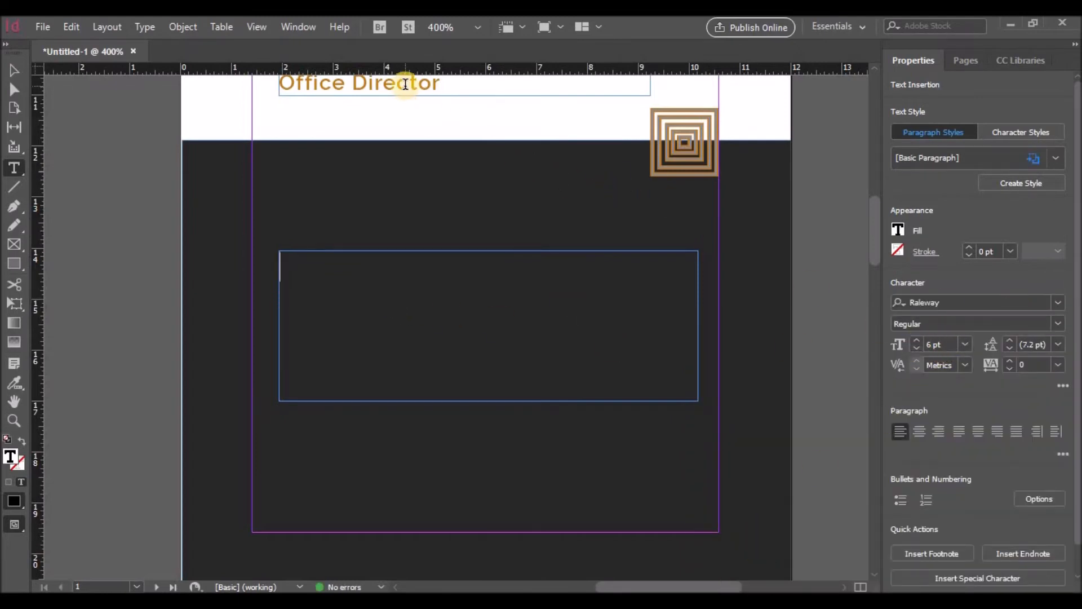
pyautogui.click(916, 348)
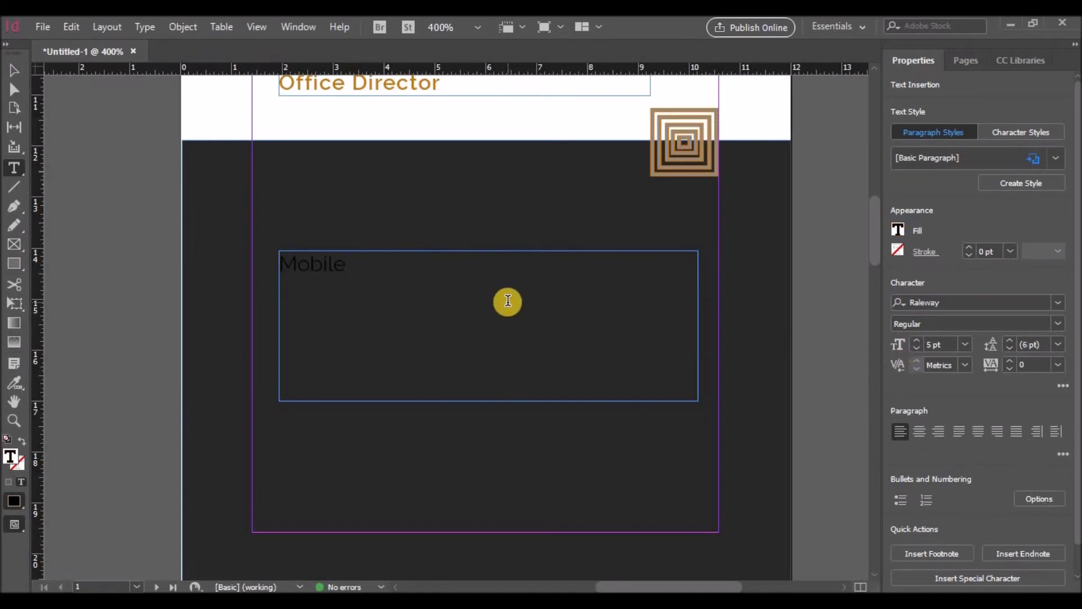
# Step: Make the word Mobile white
pyautogui.doubleClick(297, 263)
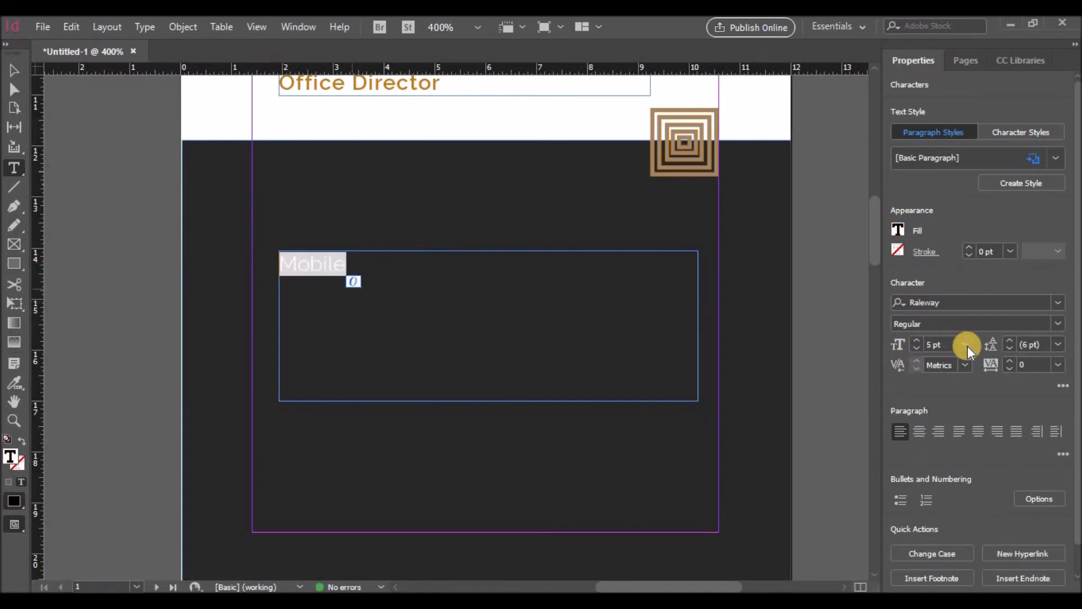
pyautogui.click(897, 229)
pyautogui.click(763, 367)
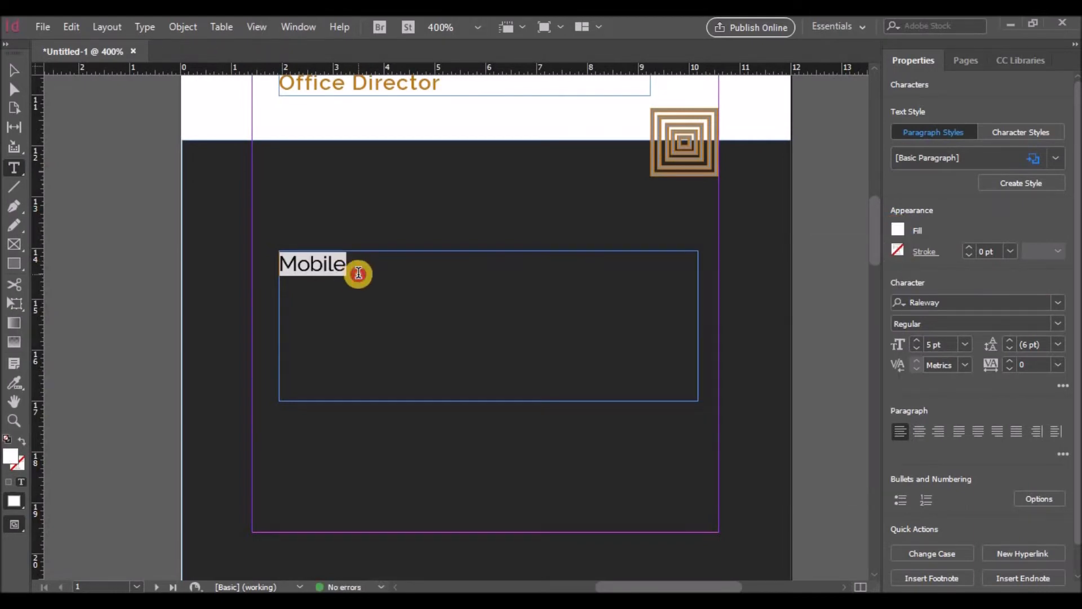
pyautogui.click(359, 272)
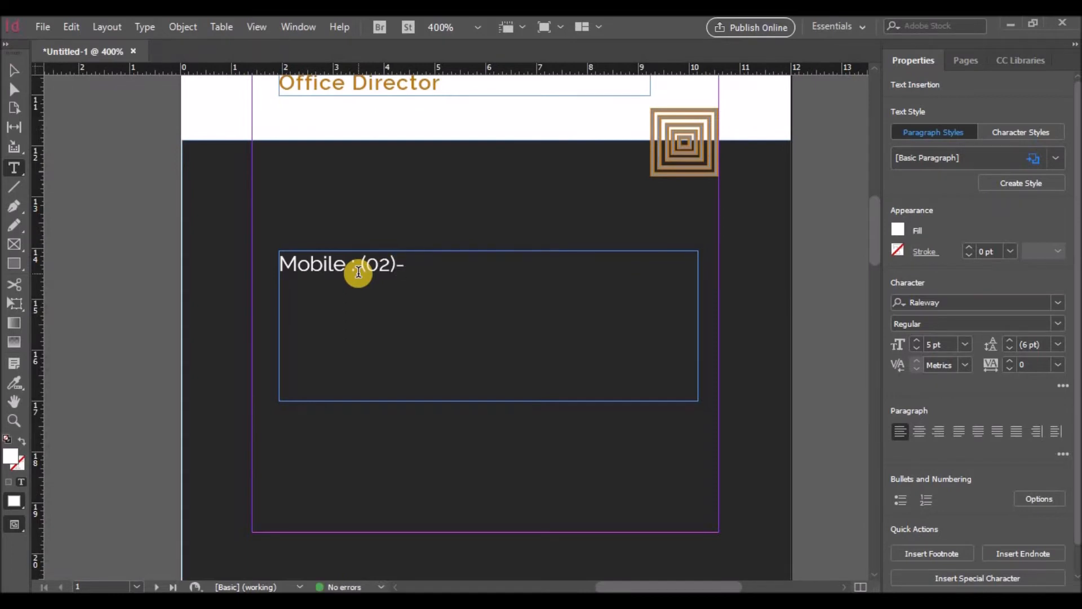
# Step: Enter the phone number after the Mobile label
pyautogui.scroll(-3, 358, 273)
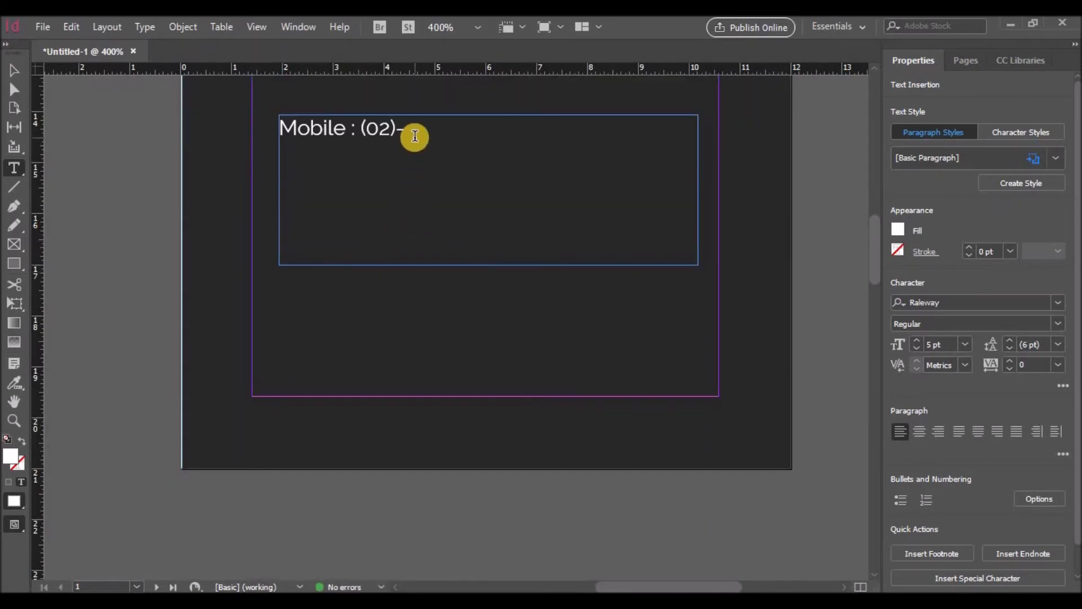
pyautogui.tripleClick(415, 135)
pyautogui.click(412, 127)
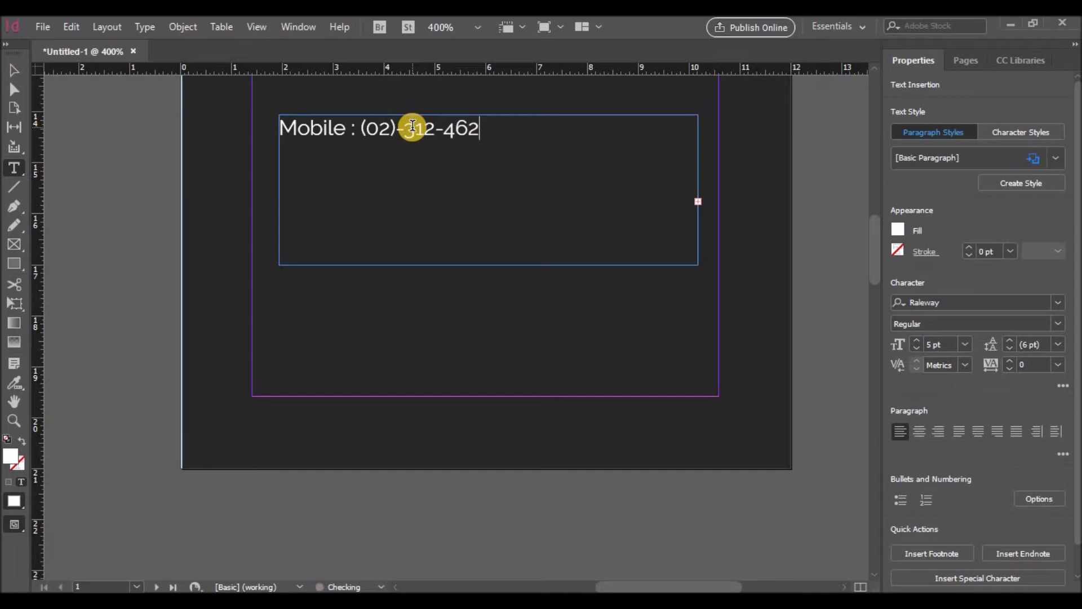
# Step: Make the Mobile label bold
pyautogui.moveTo(362, 131); pyautogui.dragTo(280, 133)
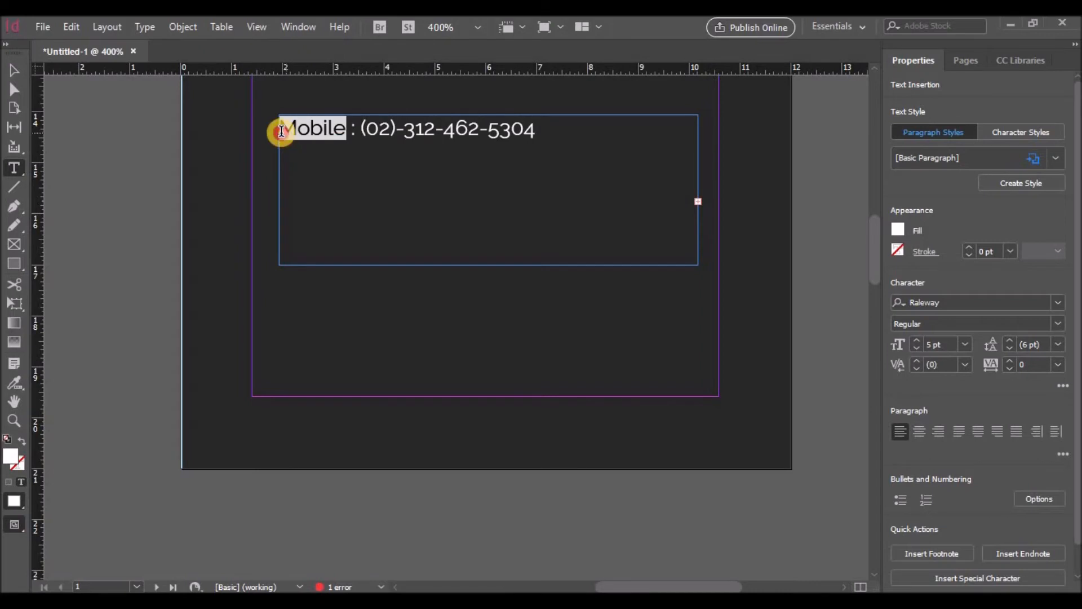
pyautogui.click(1058, 324)
pyautogui.click(952, 191)
pyautogui.click(572, 151)
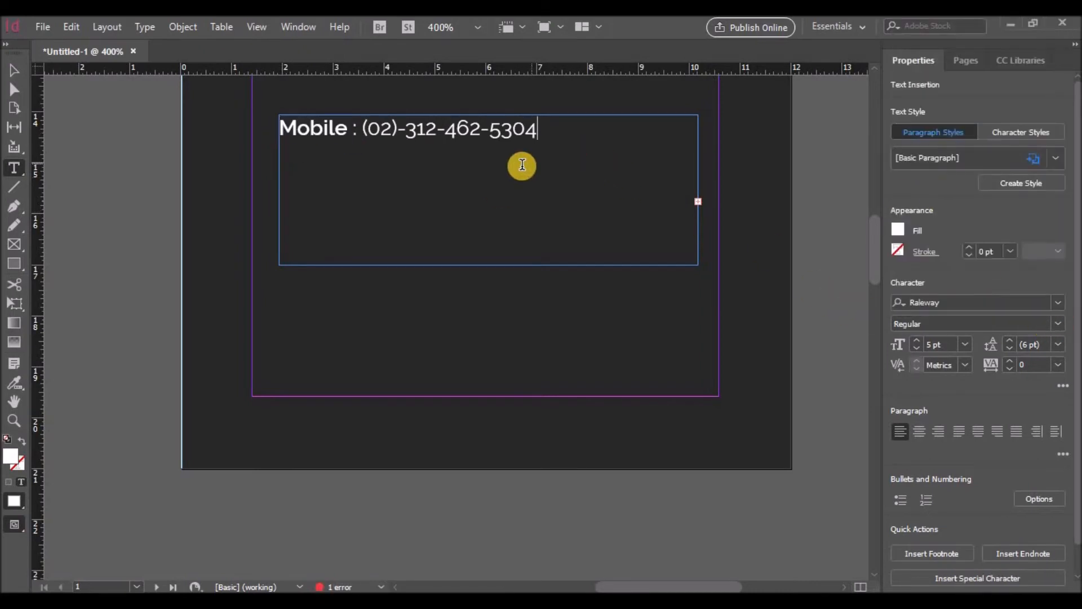
pyautogui.moveTo(363, 131); pyautogui.dragTo(686, 174)
pyautogui.click(544, 134)
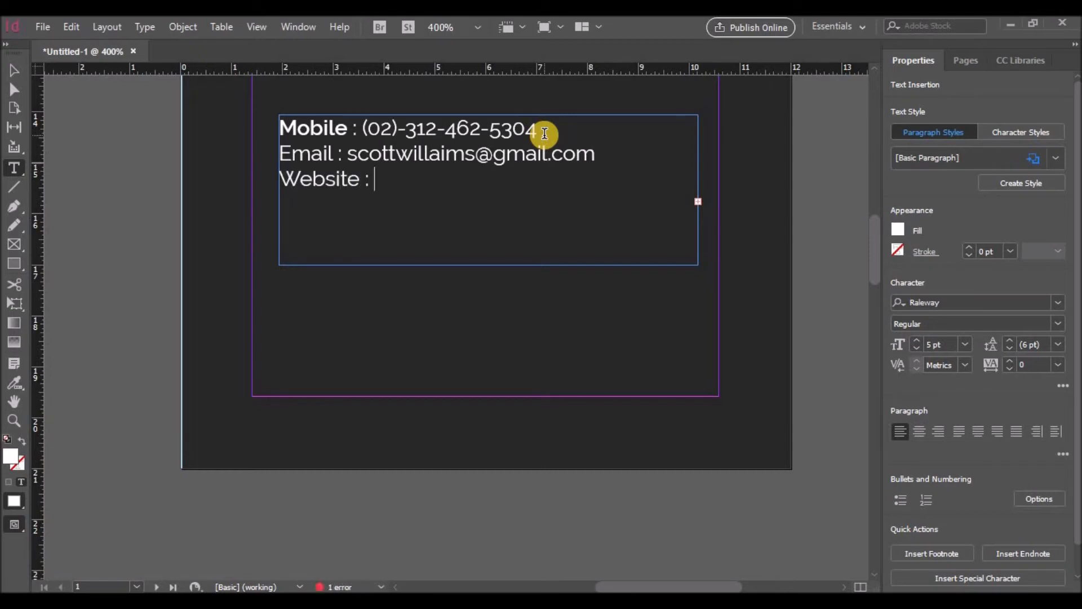
# Step: Add the email and website lines and make the Email and Website labels SemiBold
pyautogui.write('www.benechainltd.c')
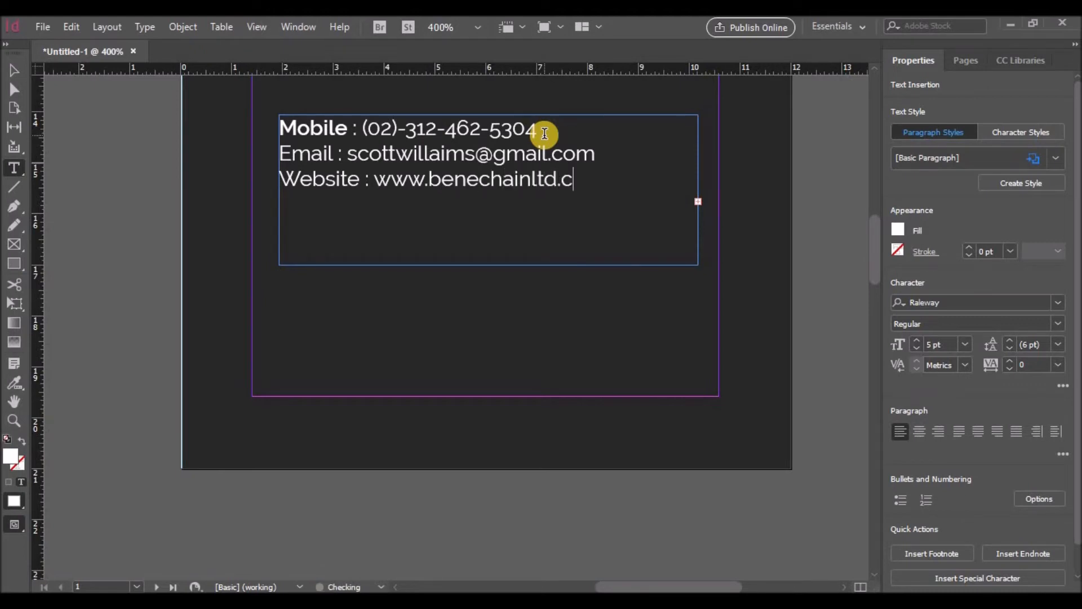
pyautogui.write('om')
pyautogui.moveTo(335, 155); pyautogui.dragTo(278, 153)
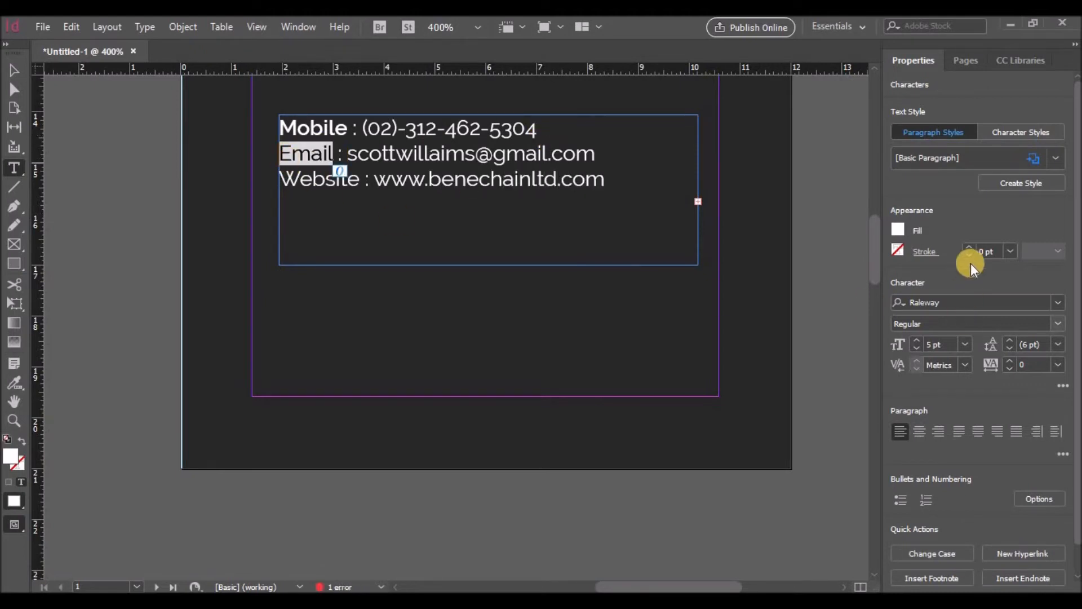
pyautogui.click(1057, 323)
pyautogui.click(1040, 191)
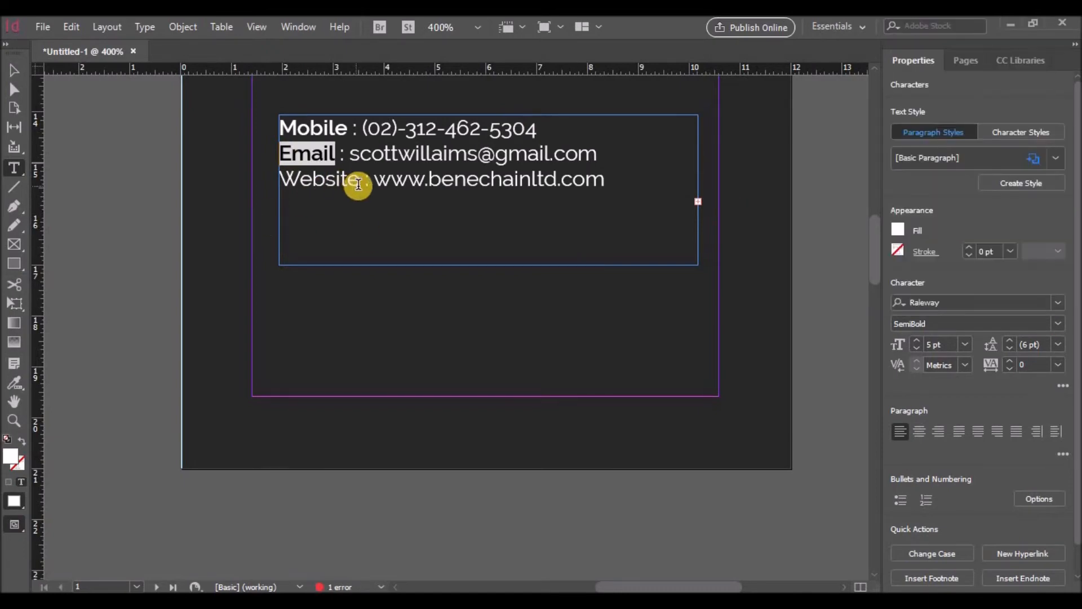
pyautogui.moveTo(361, 179); pyautogui.dragTo(279, 179)
pyautogui.click(1058, 323)
pyautogui.click(1014, 196)
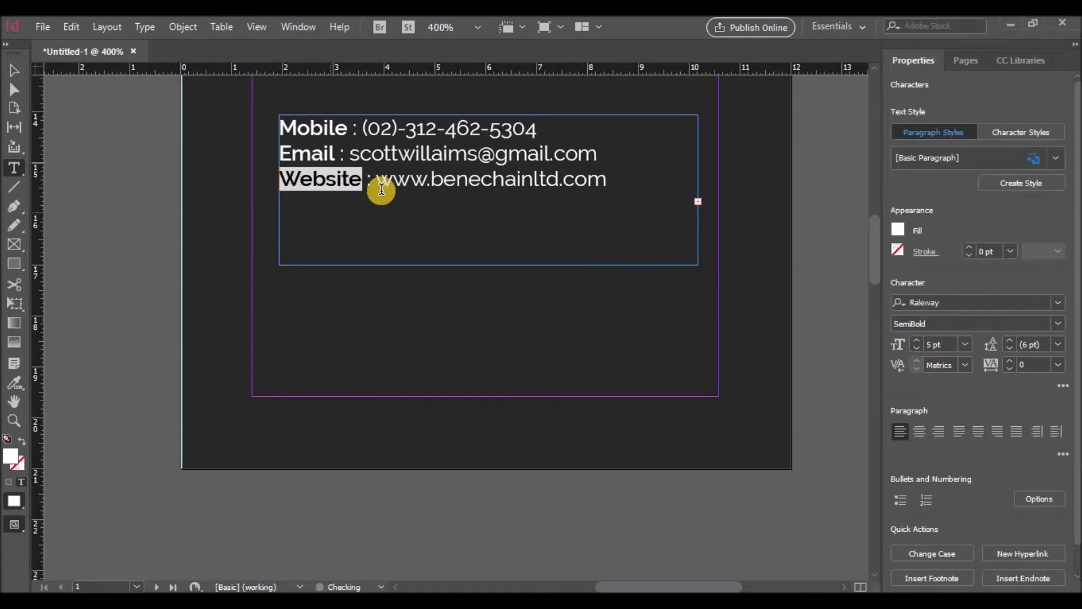
# Step: Set the leading of all the contact text to 8 pt
pyautogui.scroll(2, 411, 236)
pyautogui.click(483, 232)
pyautogui.scroll(4, 483, 306)
pyautogui.scroll(-1, 465, 347)
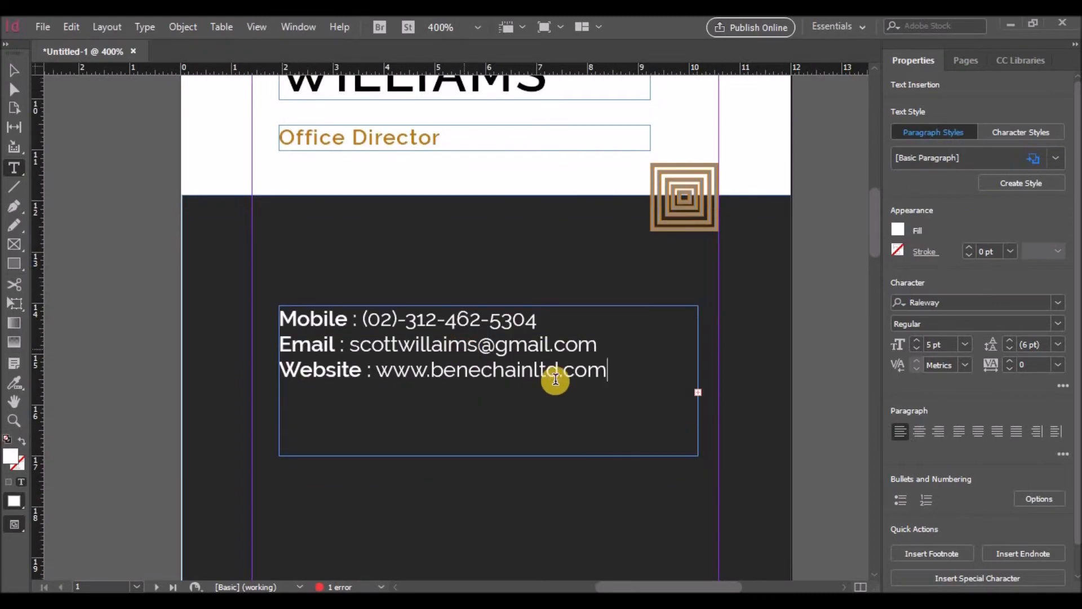
pyautogui.hotkey('ctrl', 'a')
pyautogui.click(1009, 340)
pyautogui.click(1009, 340)
pyautogui.click(372, 325)
# Step: Color the phone number grey with a 51% Black tint
pyautogui.moveTo(444, 321); pyautogui.dragTo(539, 319)
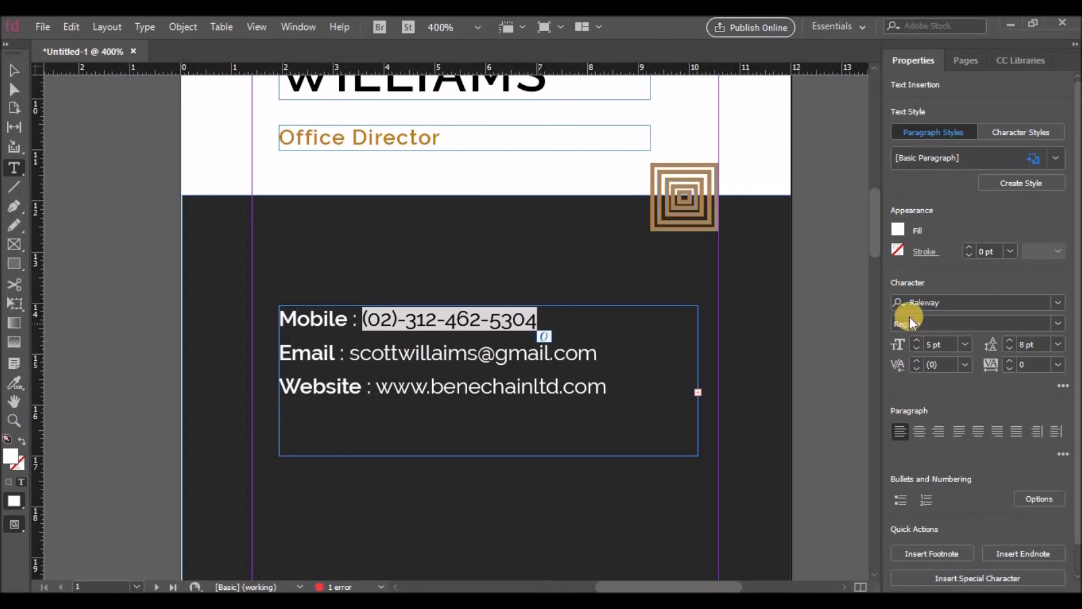
pyautogui.click(898, 230)
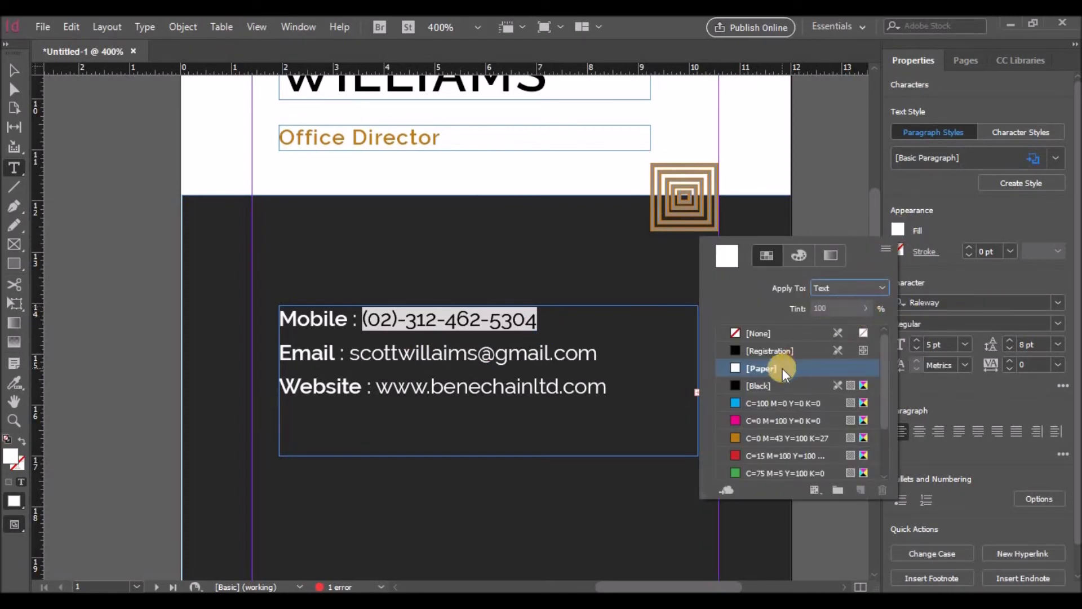
pyautogui.click(773, 383)
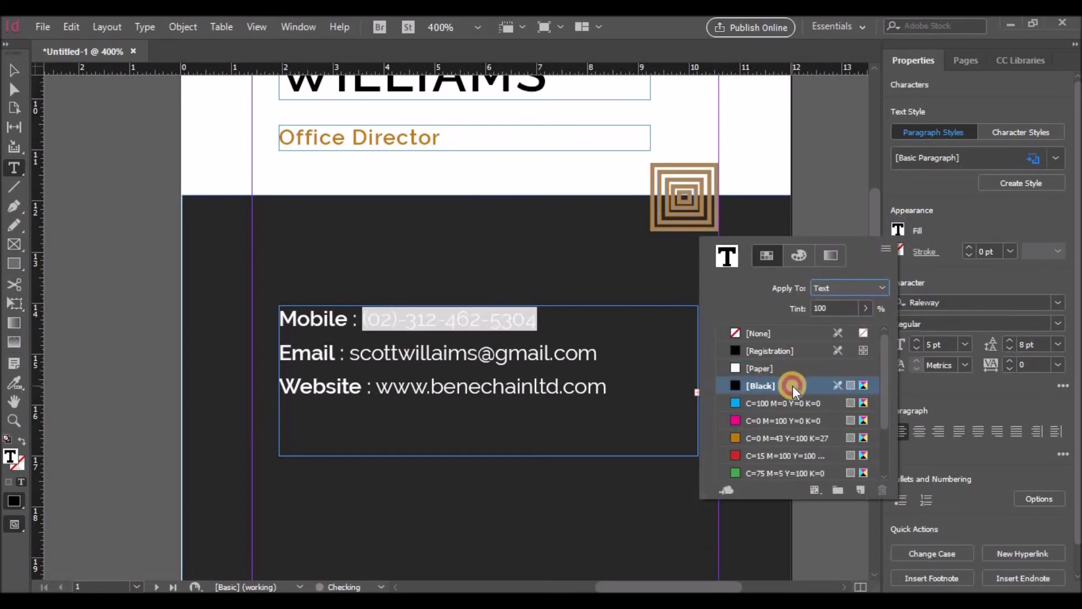
pyautogui.click(865, 308)
pyautogui.moveTo(867, 328); pyautogui.dragTo(795, 329)
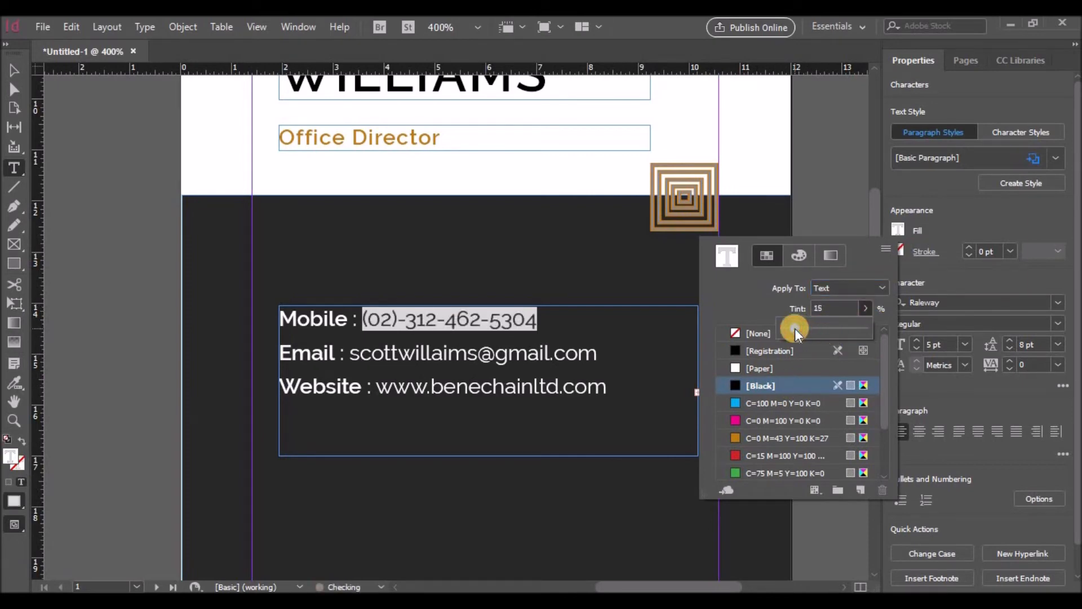
pyautogui.click(580, 353)
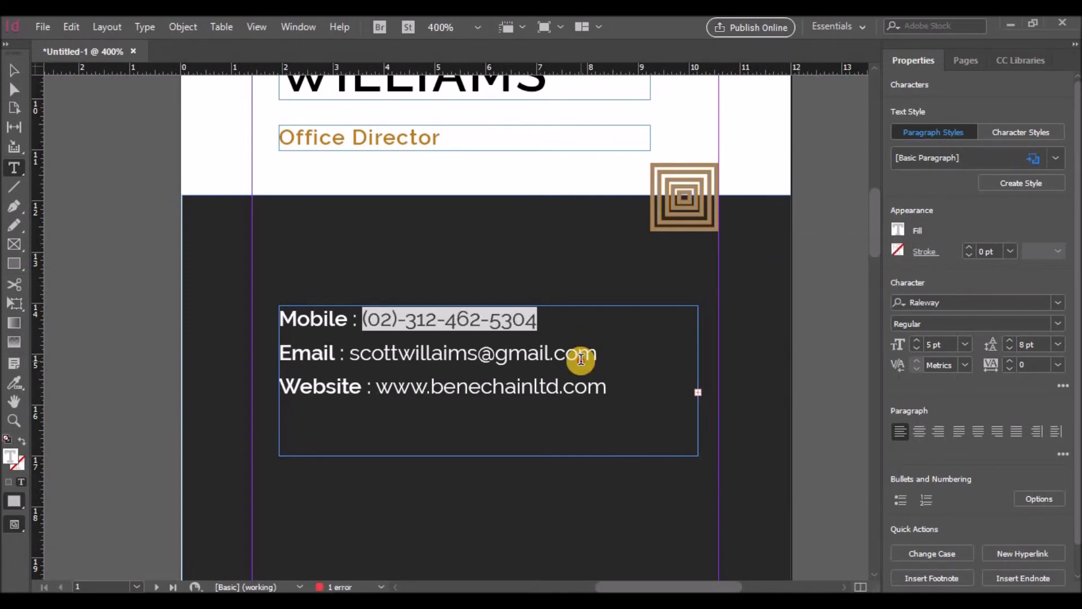
# Step: Apply the same grey to the email address using the Eyedropper
pyautogui.click(581, 356)
pyautogui.moveTo(351, 354); pyautogui.dragTo(598, 354)
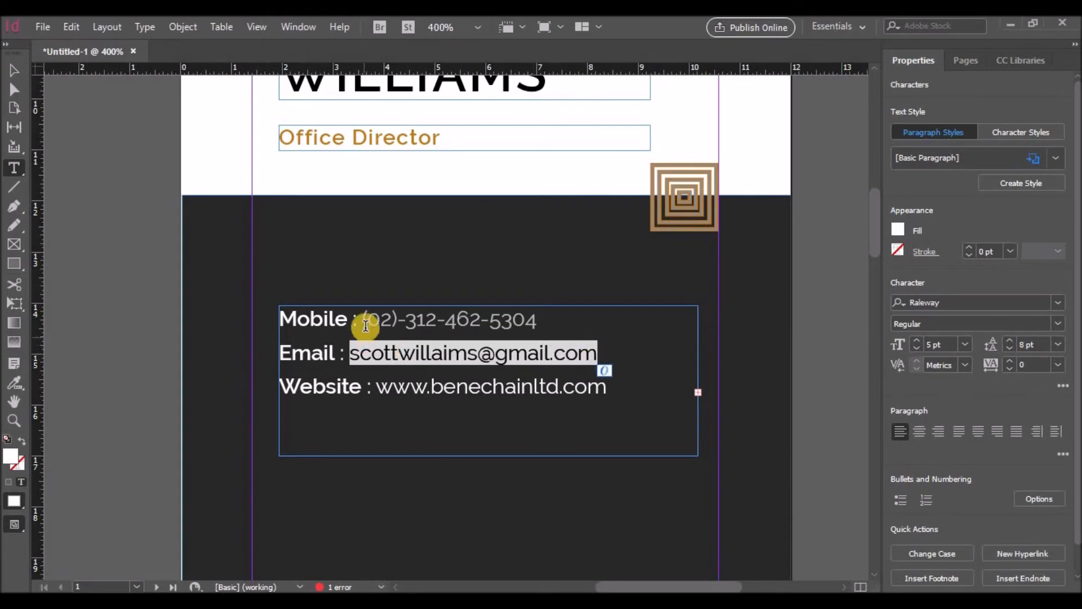
pyautogui.click(15, 383)
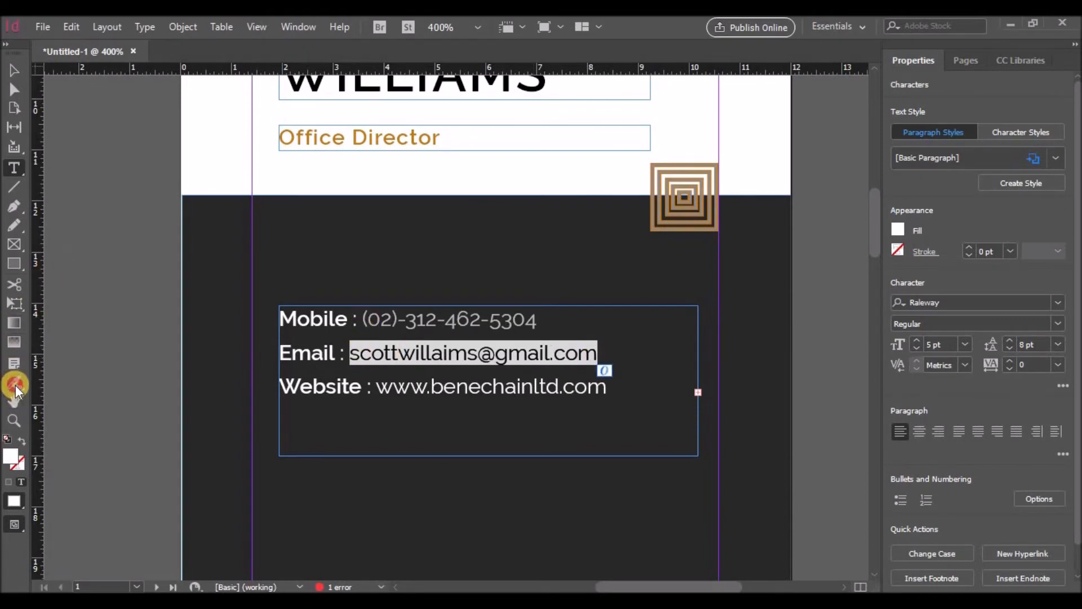
pyautogui.click(389, 316)
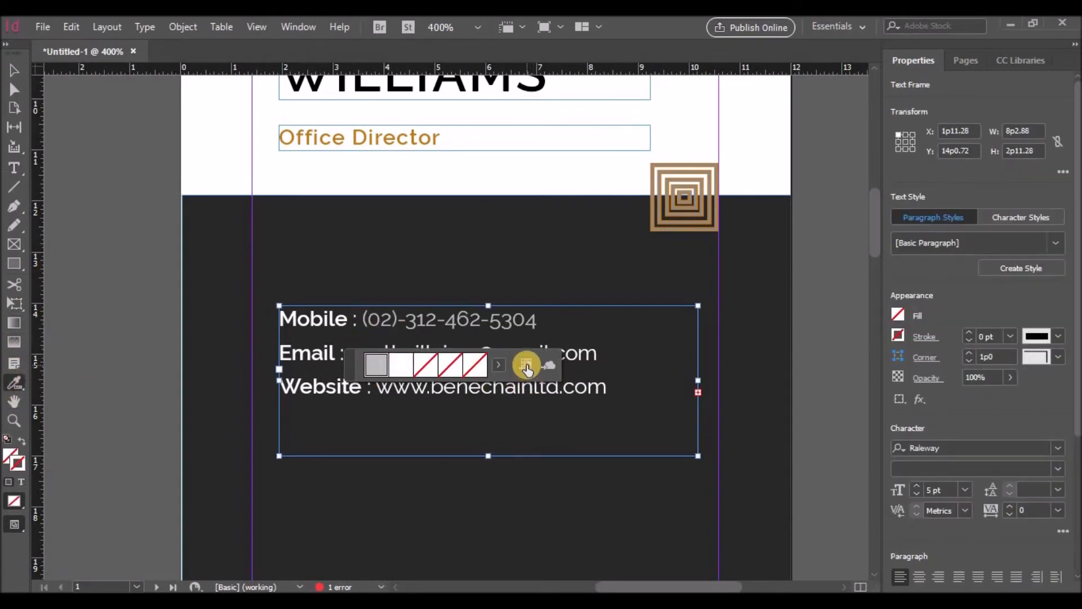
pyautogui.click(579, 350)
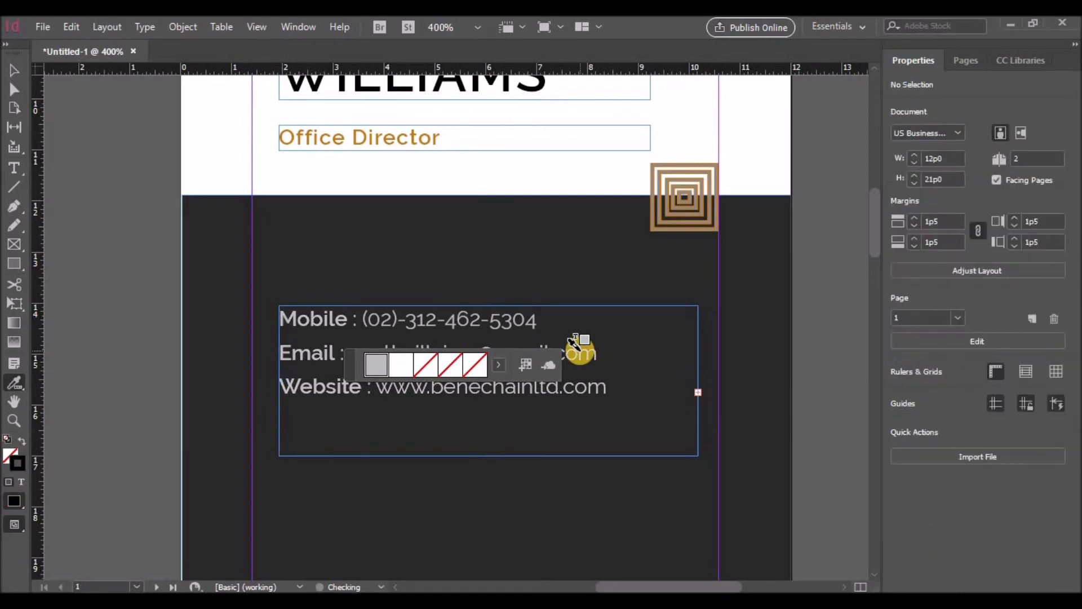
pyautogui.click(14, 71)
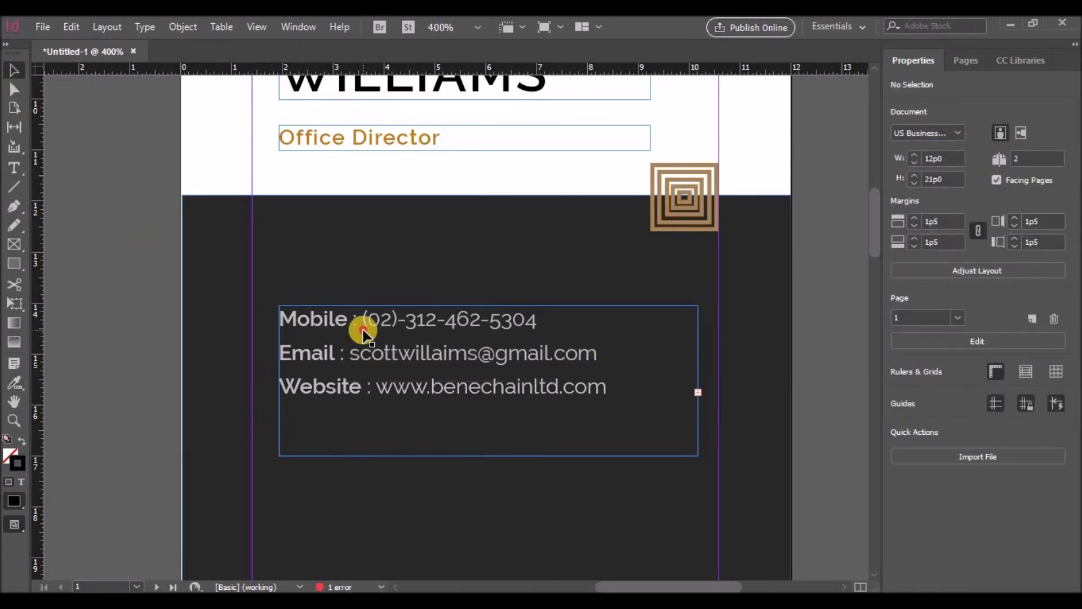
# Step: Make the Mobile, Email and Website labels white [Paper], then select the contact frame
pyautogui.doubleClick(360, 322)
pyautogui.moveTo(320, 323); pyautogui.dragTo(280, 320)
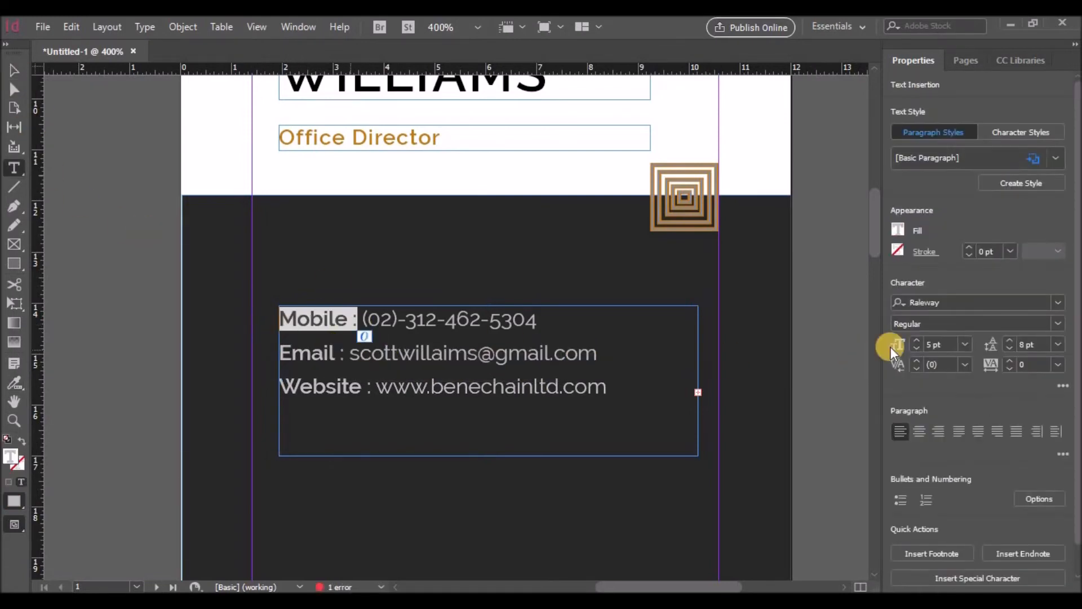
pyautogui.click(898, 230)
pyautogui.click(785, 369)
pyautogui.click(287, 355)
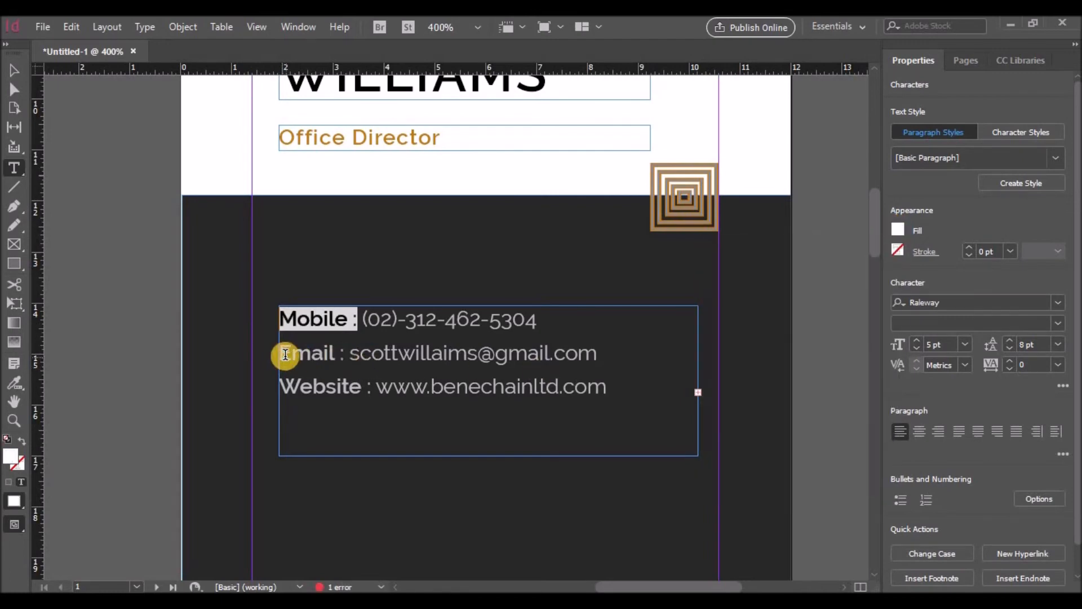
pyautogui.click(283, 354)
pyautogui.moveTo(283, 354); pyautogui.dragTo(345, 353)
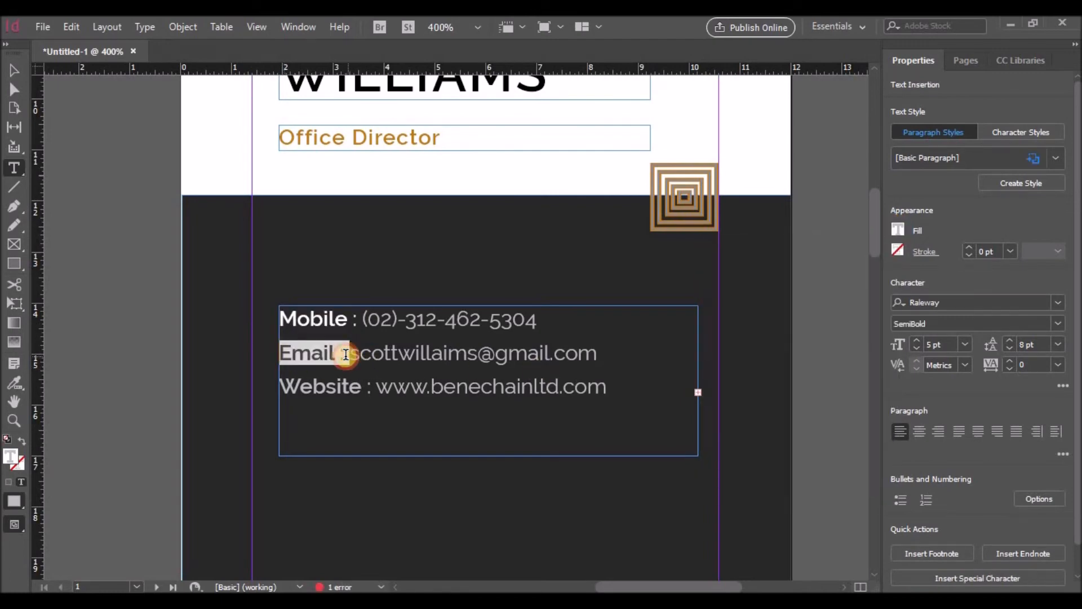
pyautogui.click(896, 229)
pyautogui.click(748, 370)
pyautogui.moveTo(280, 388); pyautogui.dragTo(373, 391)
pyautogui.click(897, 230)
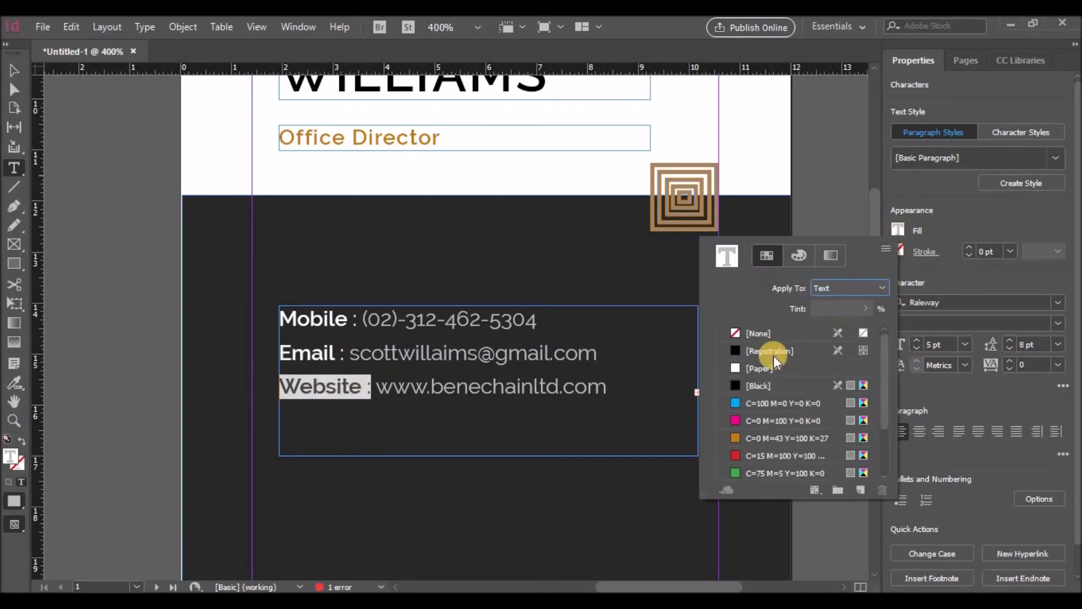
pyautogui.press('Escape')
pyautogui.click(14, 71)
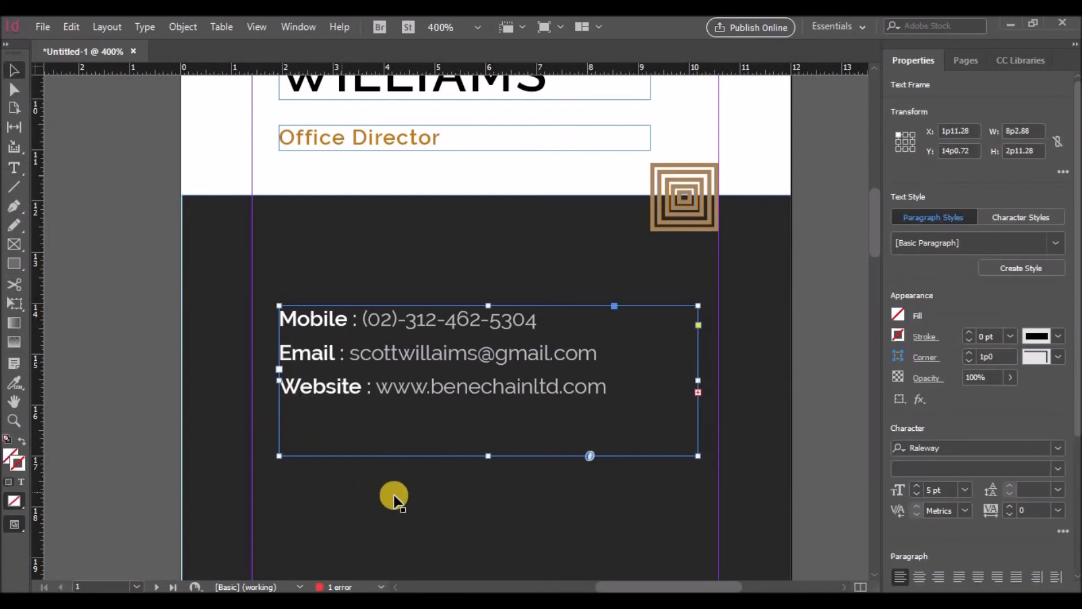
# Step: Shorten the contact frame and draw a white horizontal rule just below it
pyautogui.scroll(-3, 394, 490)
pyautogui.moveTo(488, 379); pyautogui.dragTo(486, 329)
pyautogui.click(424, 415)
pyautogui.click(14, 187)
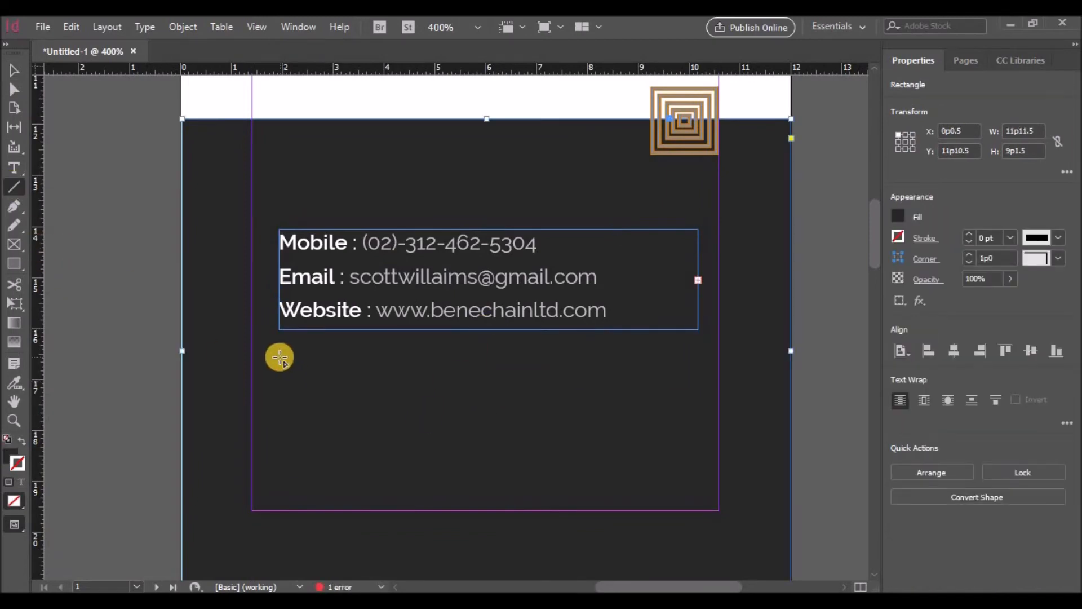
pyautogui.moveTo(279, 358); pyautogui.dragTo(699, 362)
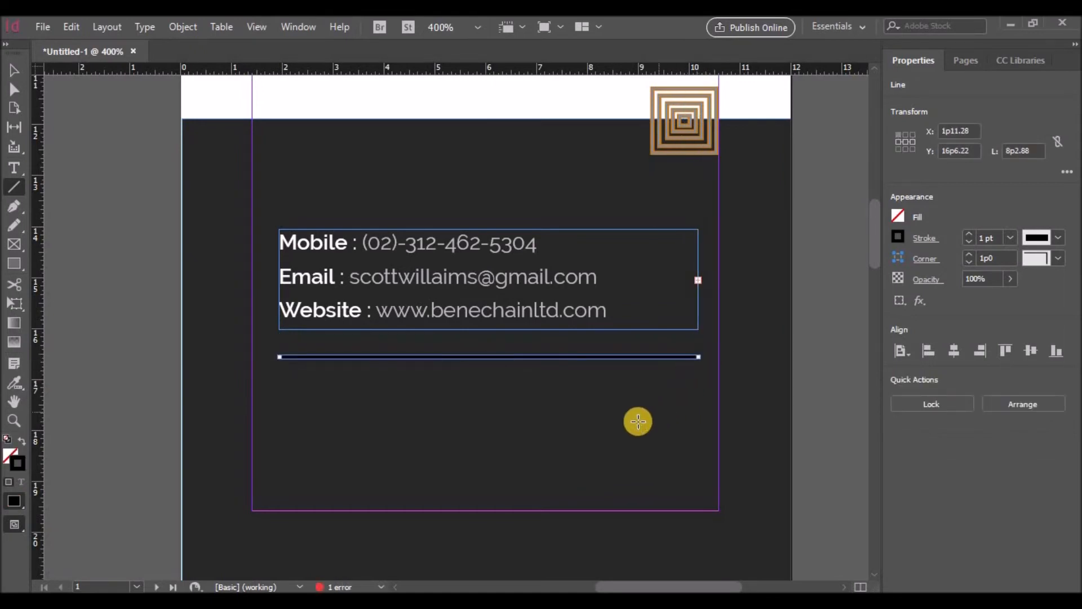
pyautogui.click(897, 236)
pyautogui.click(761, 376)
pyautogui.scroll(-3, 648, 398)
pyautogui.click(15, 71)
pyautogui.click(490, 338)
pyautogui.moveTo(479, 280); pyautogui.dragTo(479, 289)
# Step: Alt-drag a copy of the contact frame below the rule and replace its text with the postal address
pyautogui.click(465, 326)
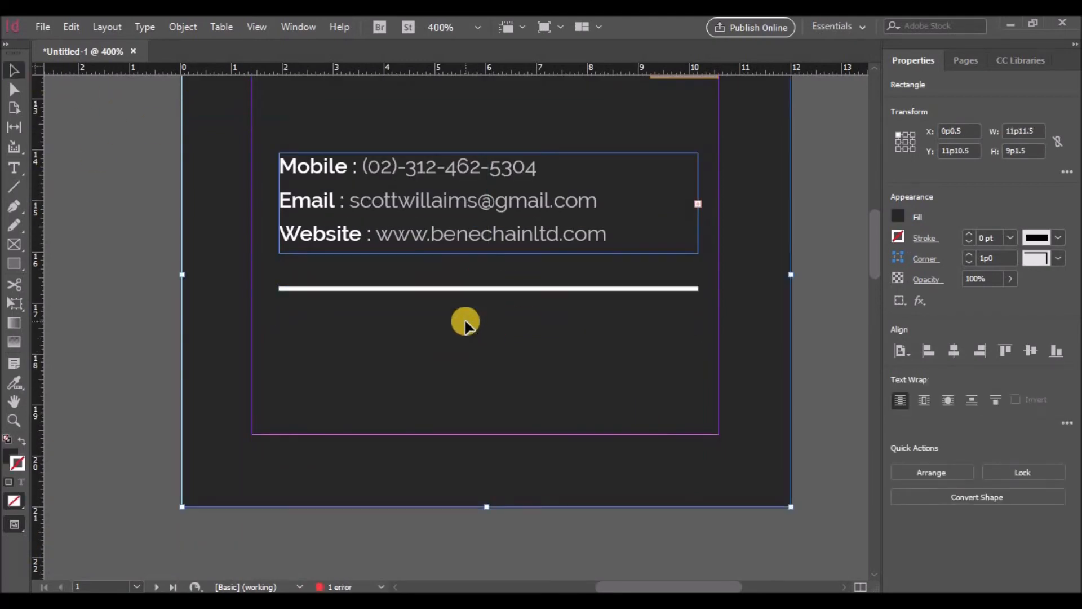
pyautogui.moveTo(428, 240); pyautogui.dragTo(273, 336)
pyautogui.doubleClick(379, 407)
pyautogui.press('BackSpace')
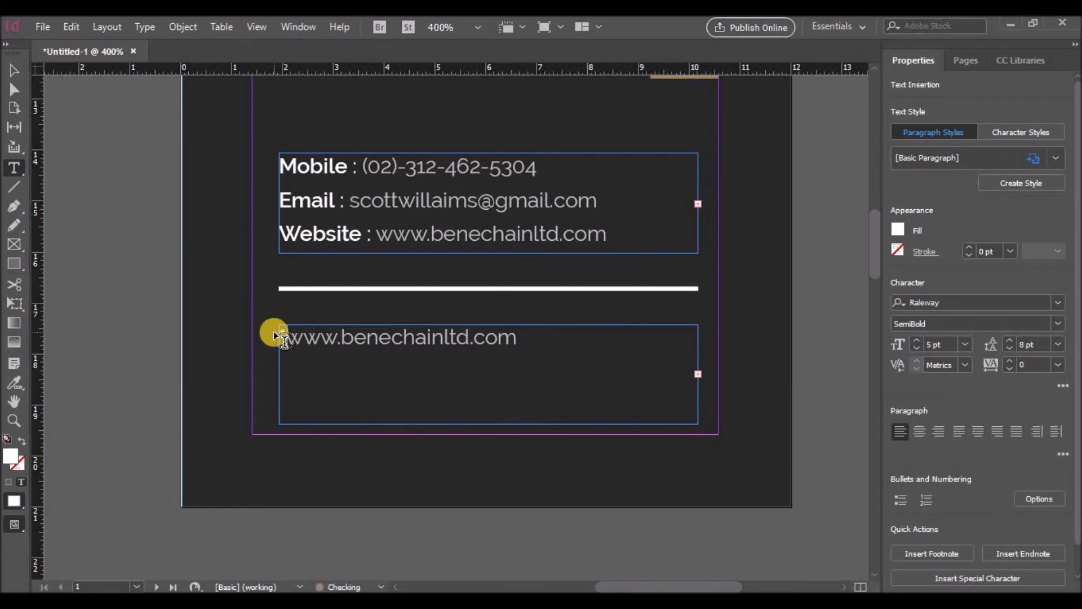
pyautogui.press('BackSpace')
pyautogui.write('866')
pyautogui.press('Delete')
pyautogui.press('Delete')
pyautogui.press('Delete')
pyautogui.press('Delete')
pyautogui.press('Delete')
pyautogui.press('Delete')
pyautogui.press('Delete')
pyautogui.press('Delete')
pyautogui.press('Delete')
pyautogui.press('Delete')
pyautogui.press('Delete')
pyautogui.press('Delete')
pyautogui.press('Delete')
pyautogui.press('Delete')
pyautogui.press('Delete')
pyautogui.press('Delete')
pyautogui.press('Delete')
pyautogui.press('Delete')
pyautogui.press('Delete')
pyautogui.press('Delete')
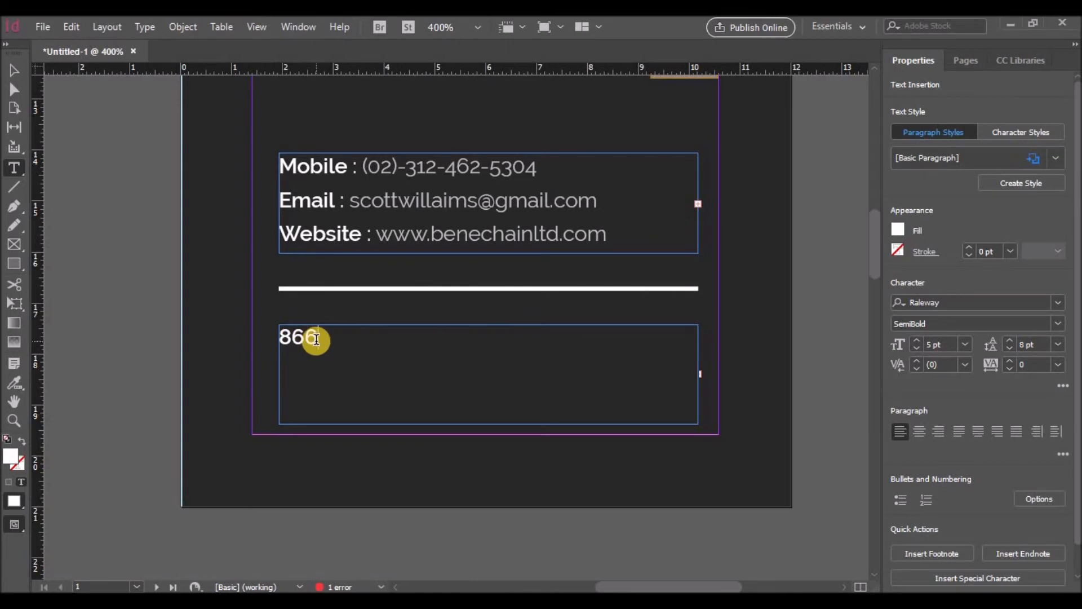
pyautogui.hotkey('ctrl', 'z')
pyautogui.press('BackSpace')
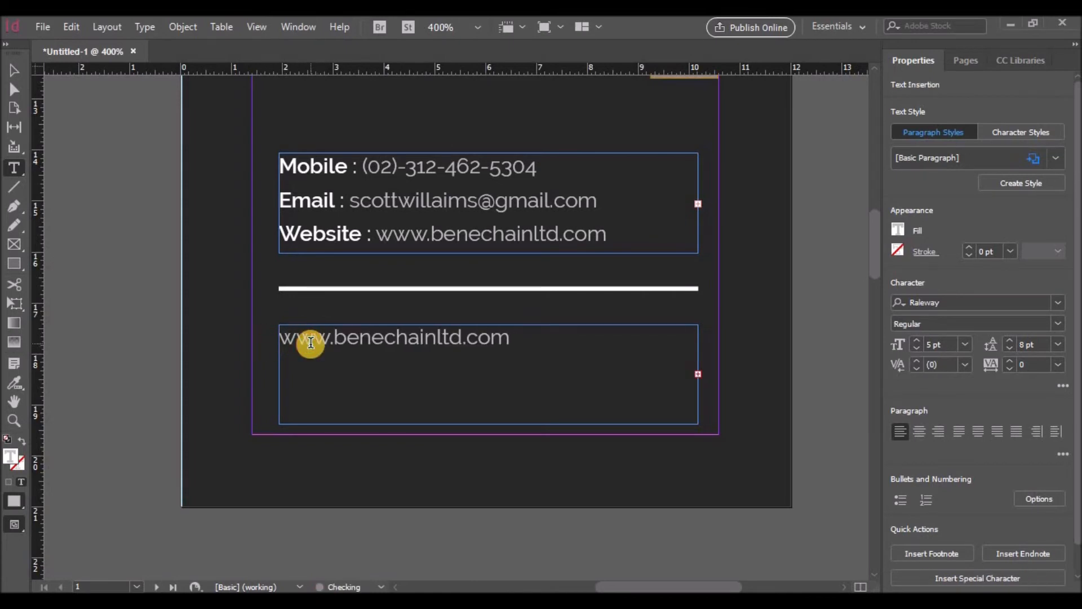
pyautogui.write('866')
pyautogui.press('Delete')
pyautogui.press('Delete')
pyautogui.press('Delete')
pyautogui.press('Delete')
pyautogui.press('Delete')
pyautogui.press('Delete')
pyautogui.press('Delete')
pyautogui.press('Delete')
pyautogui.press('Delete')
pyautogui.press('Delete')
pyautogui.press('Delete')
pyautogui.press('Delete')
pyautogui.press('Delete')
pyautogui.press('Delete')
pyautogui.press('Delete')
pyautogui.press('Delete')
pyautogui.press('Delete')
pyautogui.press('Delete')
pyautogui.press('Delete')
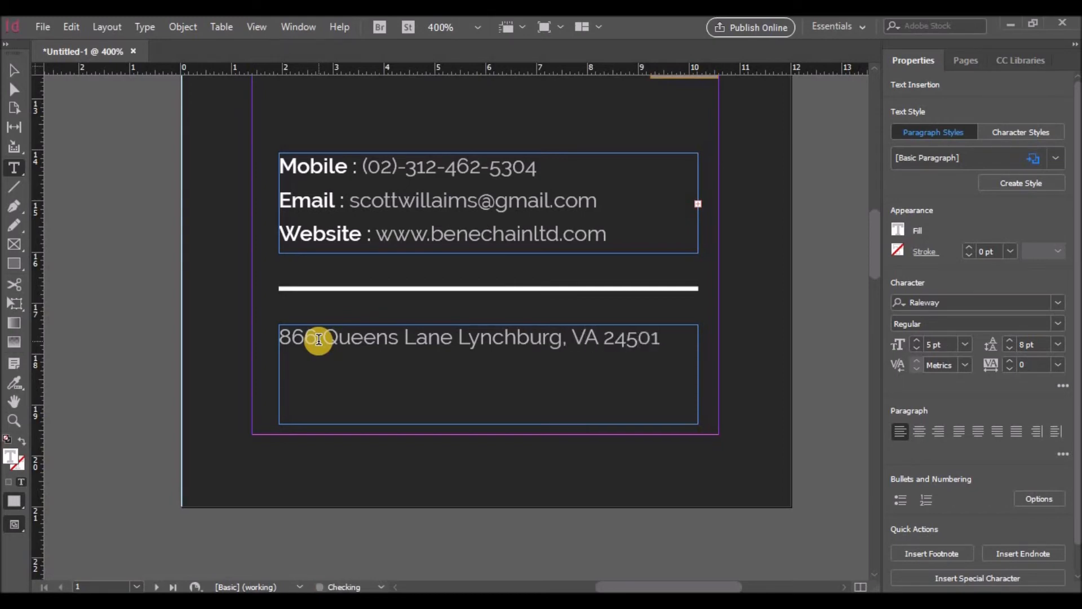
pyautogui.press('Escape')
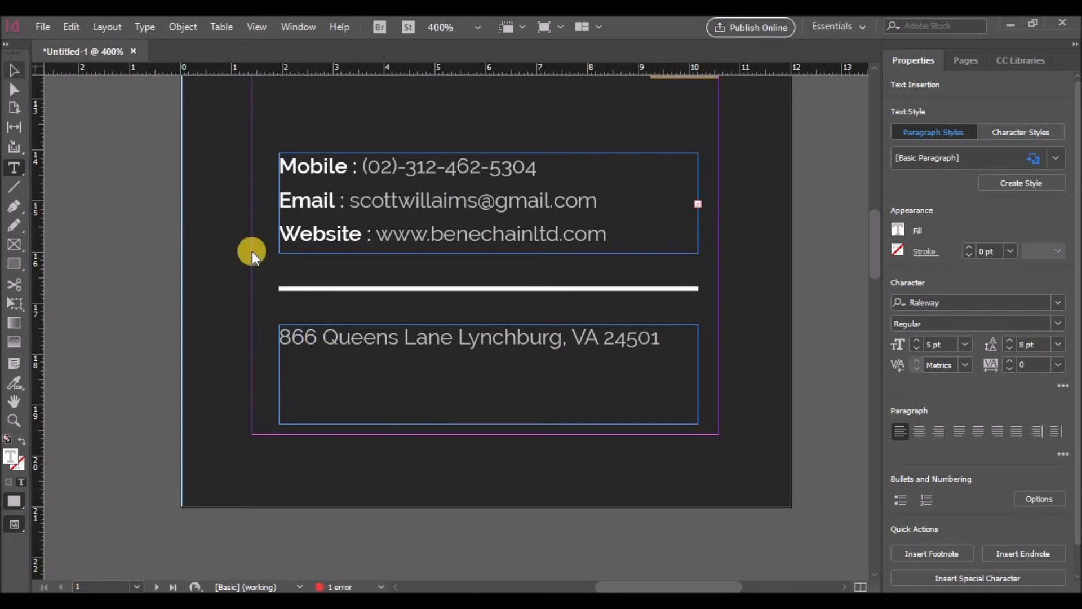
# Step: Shorten the address frame to one line and nudge the contact, rule and address objects into place
pyautogui.moveTo(488, 423); pyautogui.dragTo(488, 356)
pyautogui.scroll(3, 539, 490)
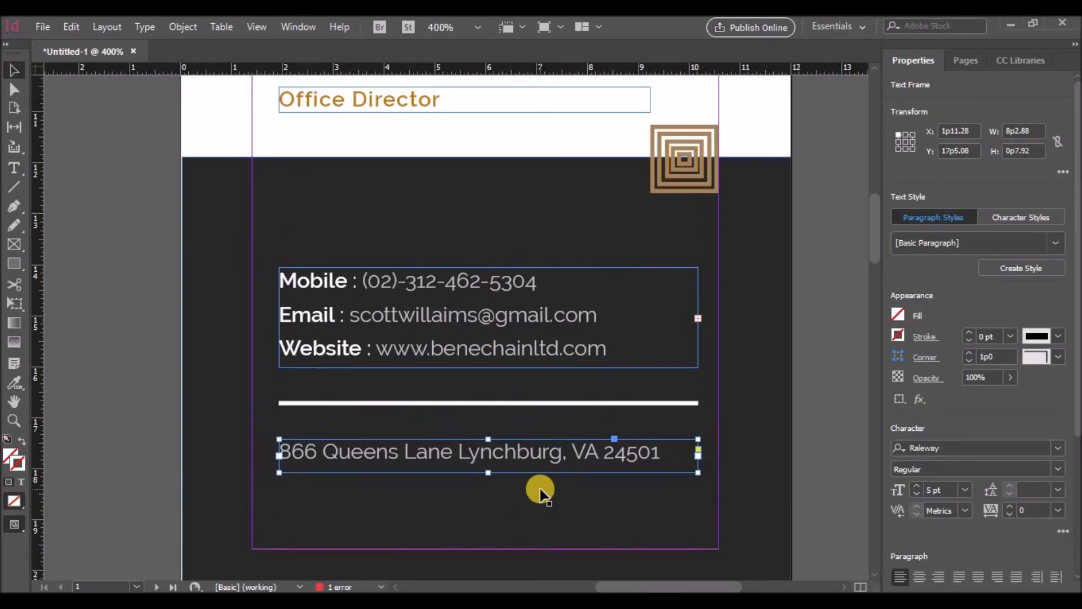
pyautogui.click(341, 256)
pyautogui.moveTo(276, 263); pyautogui.dragTo(297, 279)
pyautogui.hotkey('ctrl', 'z')
pyautogui.moveTo(137, 240); pyautogui.dragTo(749, 497)
pyautogui.scroll(-3, 461, 348)
pyautogui.press('Down')
pyautogui.press('Down')
pyautogui.press('Down')
pyautogui.press('Down')
pyautogui.press('Down')
pyautogui.press('Down')
pyautogui.press('Down')
pyautogui.press('Down')
pyautogui.press('Down')
pyautogui.press('Down')
pyautogui.press('Down')
pyautogui.press('Down')
pyautogui.press('Down')
pyautogui.press('Down')
pyautogui.press('Down')
pyautogui.press('Down')
pyautogui.press('Down')
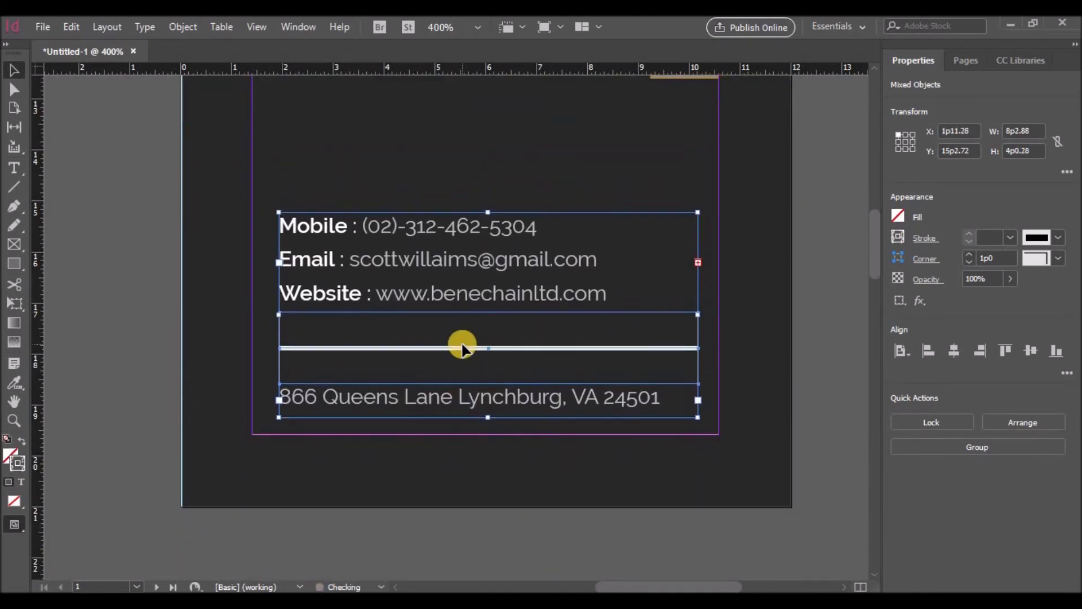
pyautogui.press('Up')
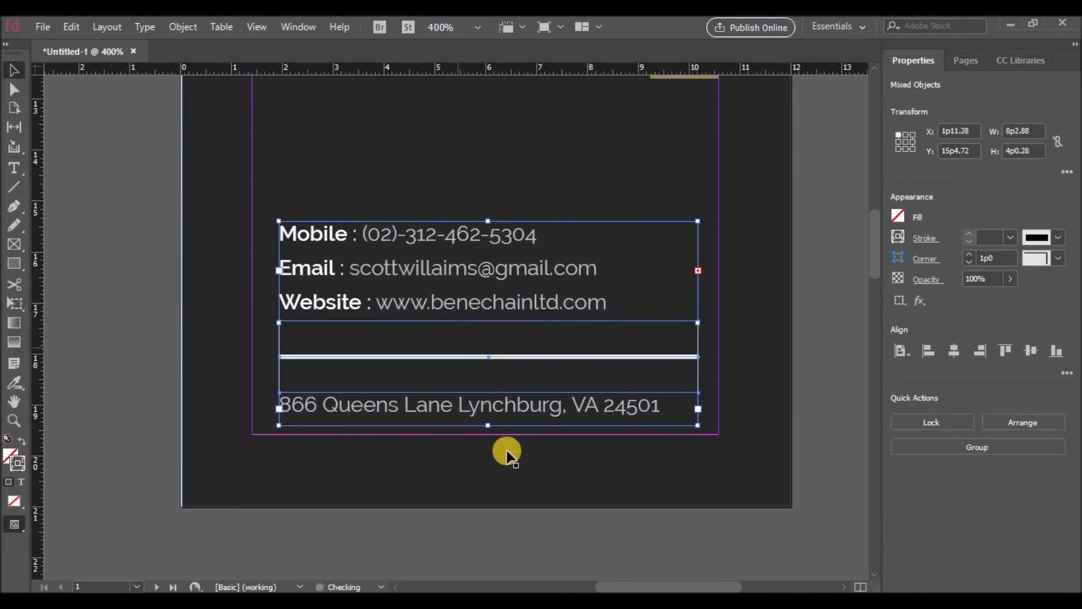
pyautogui.click(539, 452)
pyautogui.scroll(6, 615, 341)
pyautogui.scroll(-3, 614, 340)
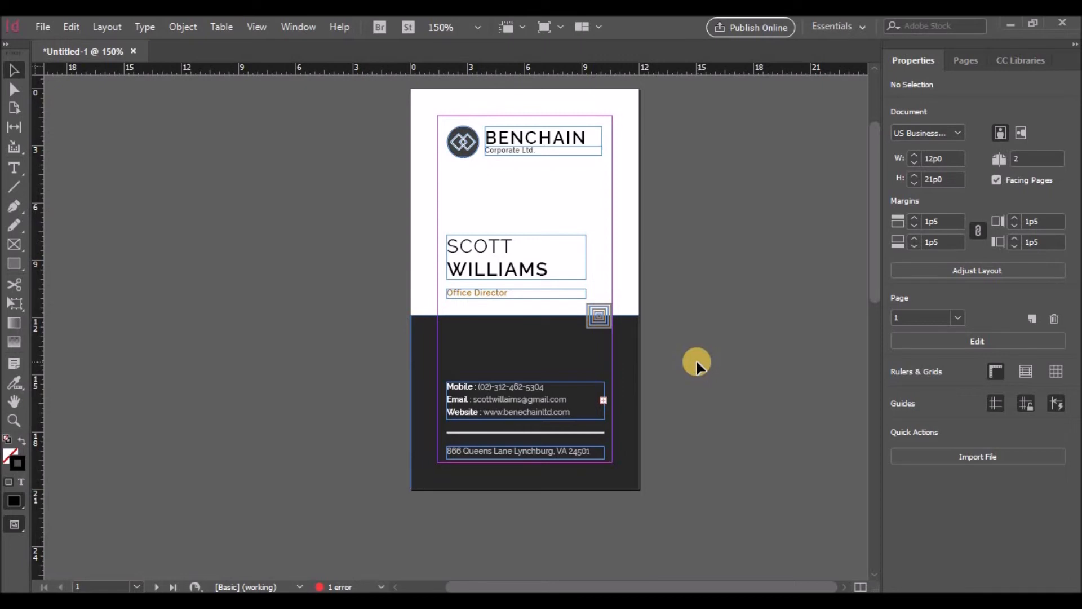
pyautogui.scroll(1, 695, 363)
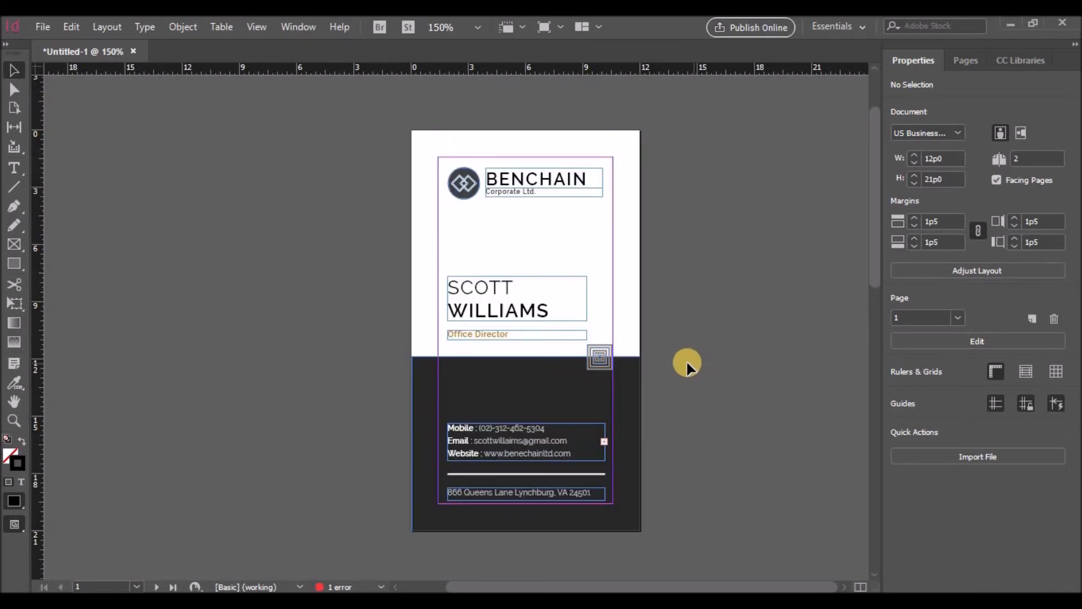
pyautogui.scroll(-5, 677, 362)
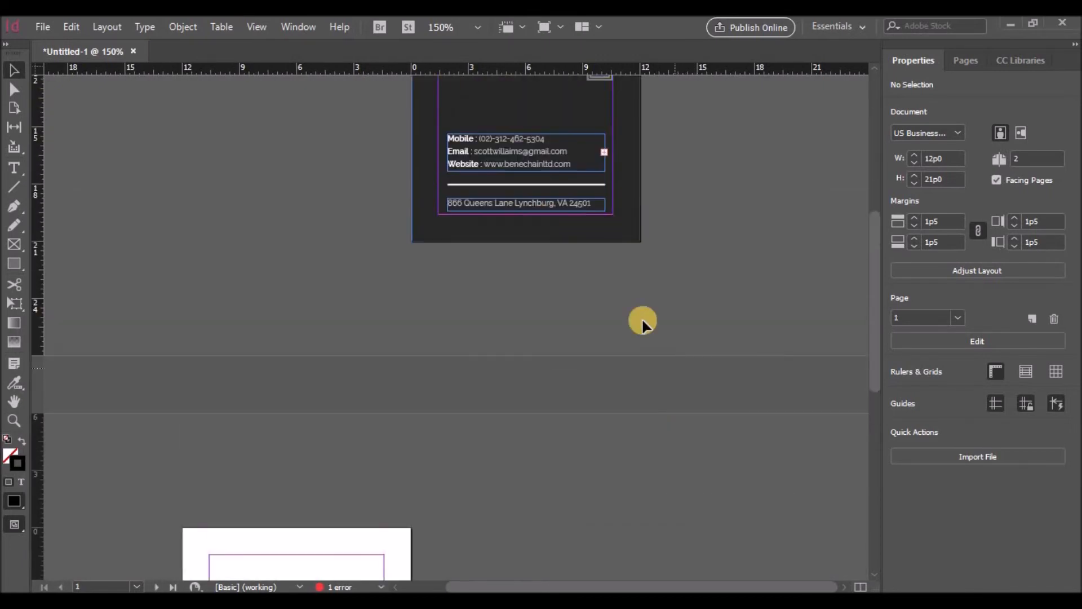
# Step: Copy the dark rectangle onto page 2, align it to the top, and stretch it over the whole page
pyautogui.click(480, 181)
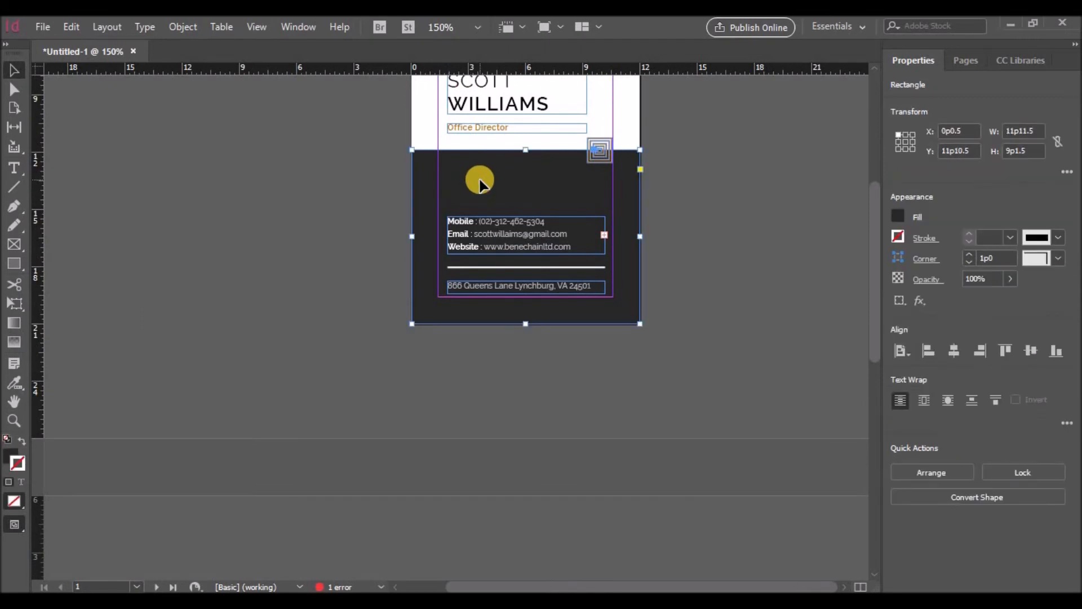
pyautogui.hotkey('ctrl', 'c')
pyautogui.scroll(-13, 466, 338)
pyautogui.click(422, 400)
pyautogui.hotkey('ctrl', 'v')
pyautogui.moveTo(448, 338); pyautogui.dragTo(288, 211)
pyautogui.moveTo(295, 288); pyautogui.dragTo(293, 514)
pyautogui.click(489, 455)
# Step: Select the BENCHAIN logo group on the front and go to the dark back page
pyautogui.scroll(12, 490, 447)
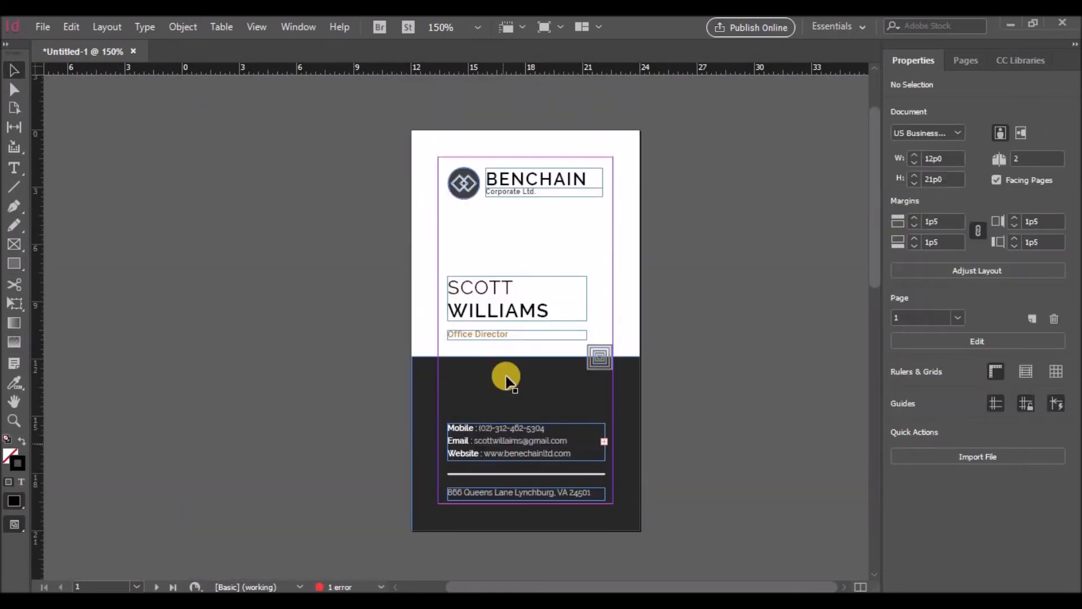
pyautogui.click(547, 176)
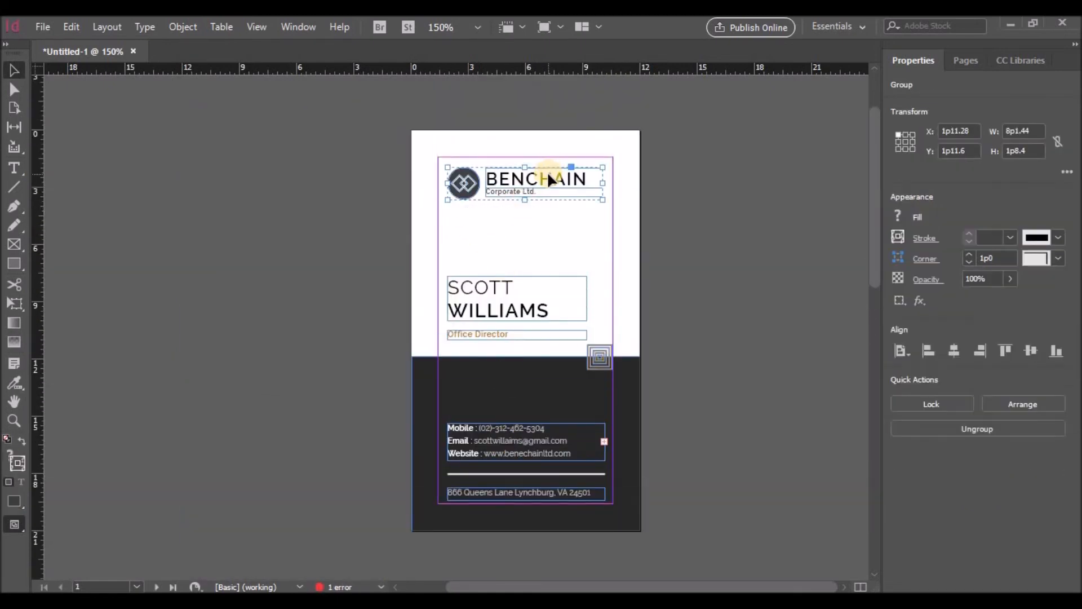
pyautogui.scroll(-10, 397, 327)
pyautogui.click(324, 376)
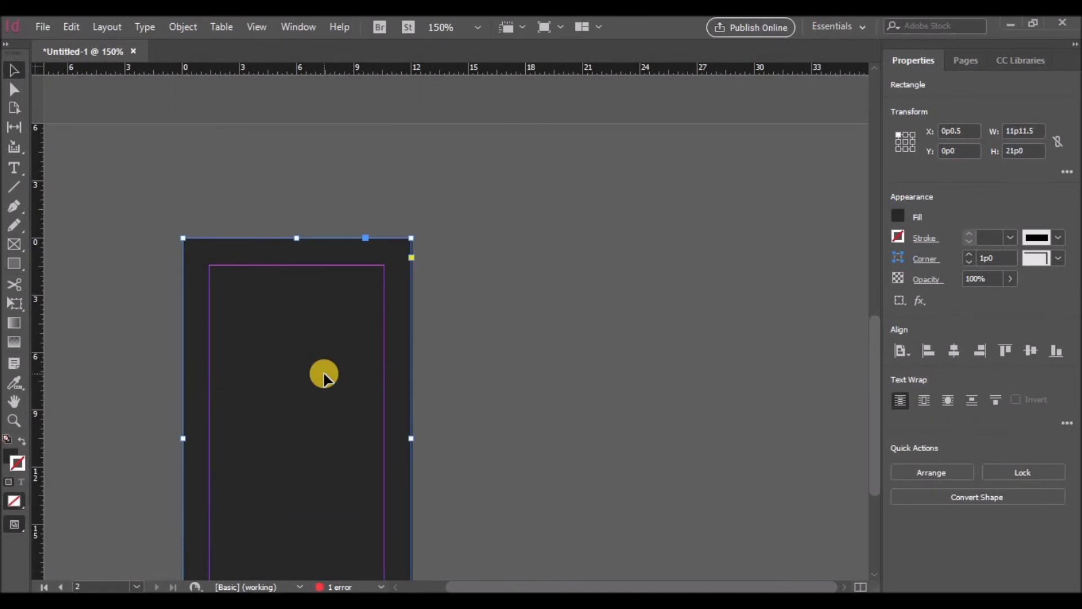
# Step: Paste the BENCHAIN logo group onto the back page and ungroup it
pyautogui.hotkey('ctrl', 'v')
pyautogui.scroll(-3, 505, 306)
pyautogui.moveTo(442, 184); pyautogui.dragTo(283, 262)
pyautogui.click(299, 314)
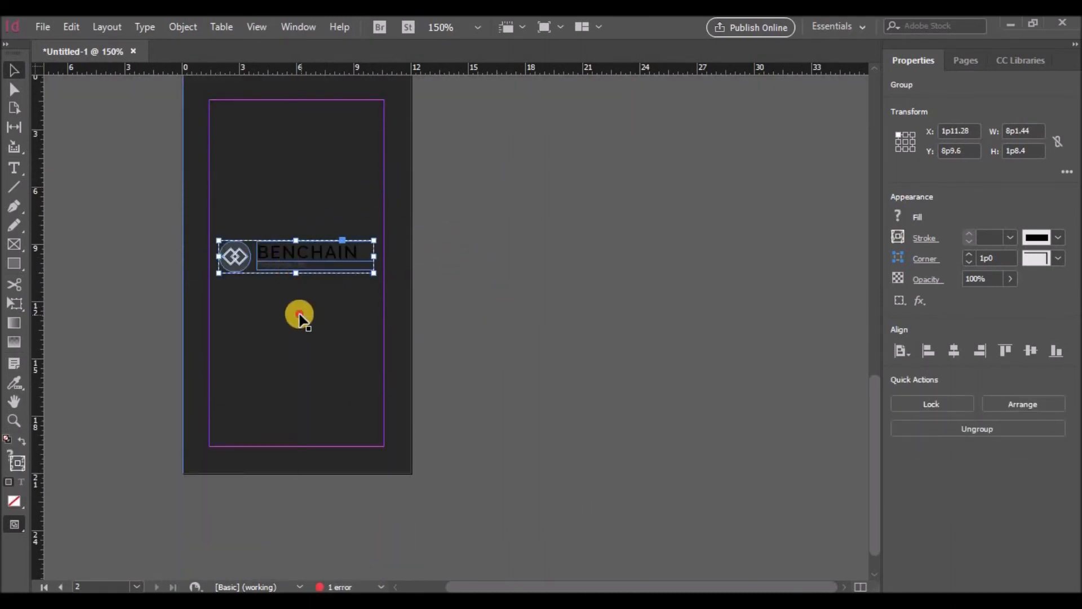
pyautogui.rightClick(257, 254)
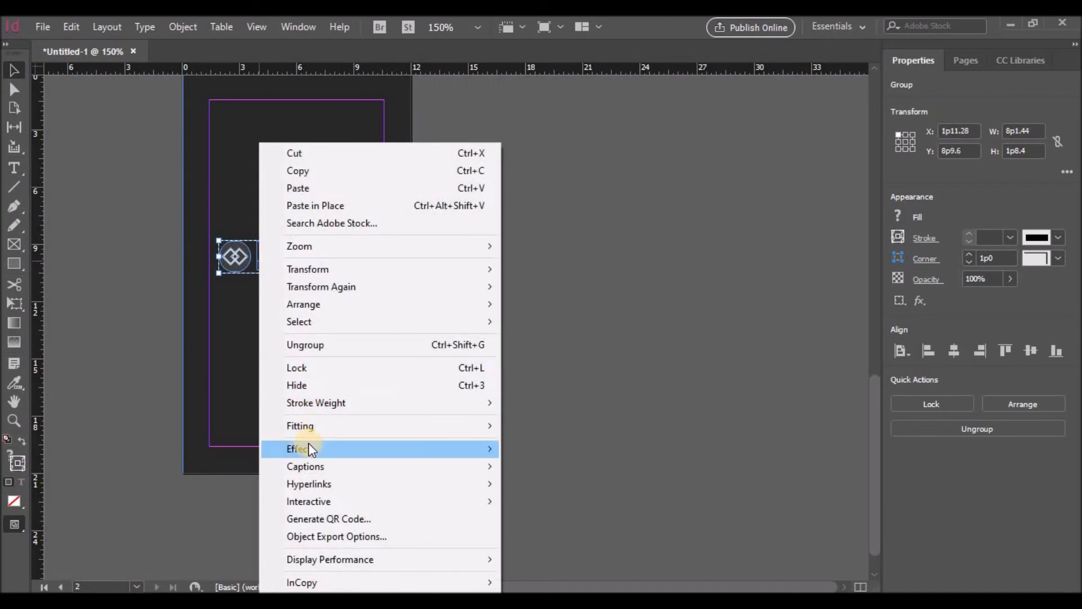
pyautogui.click(321, 346)
pyautogui.click(314, 353)
# Step: Move the tagline below BENCHAIN and centre the text in both frames
pyautogui.click(314, 254)
pyautogui.click(302, 268)
pyautogui.click(300, 267)
pyautogui.click(302, 254)
pyautogui.click(294, 269)
pyautogui.click(282, 239)
pyautogui.moveTo(286, 253); pyautogui.dragTo(285, 308)
pyautogui.click(978, 576)
pyautogui.click(306, 290)
pyautogui.click(977, 574)
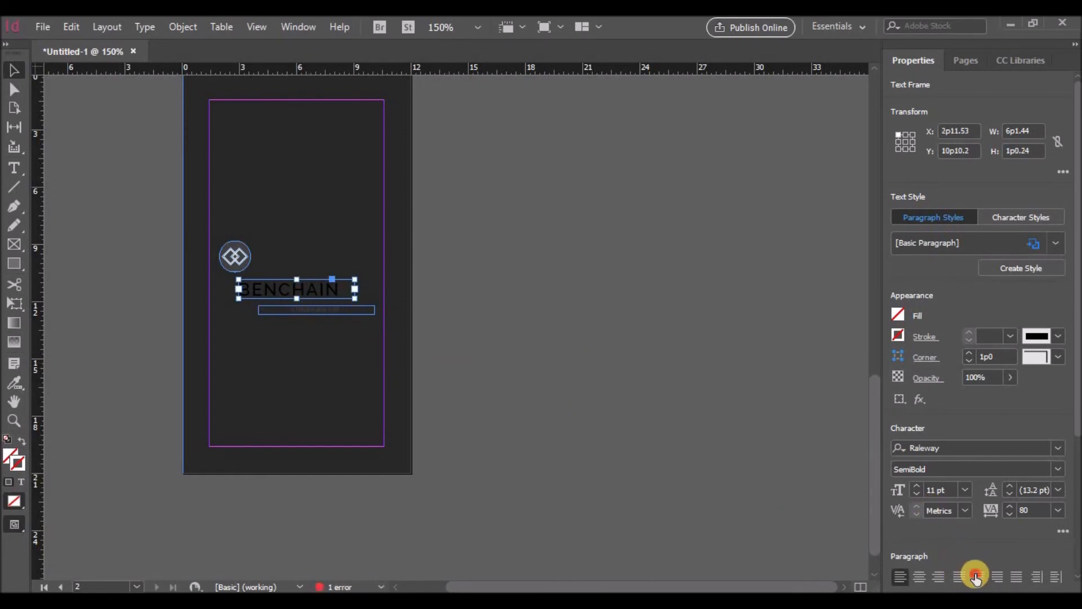
pyautogui.click(318, 332)
# Step: Group the circle icon pieces and place the icon above the BENCHAIN name
pyautogui.click(237, 257)
pyautogui.moveTo(218, 241); pyautogui.dragTo(232, 257)
pyautogui.hotkey('ctrl', 'z')
pyautogui.moveTo(158, 233); pyautogui.dragTo(293, 247)
pyautogui.keyDown('shift'); pyautogui.click(322, 242); pyautogui.keyUp('shift')
pyautogui.rightClick(307, 279)
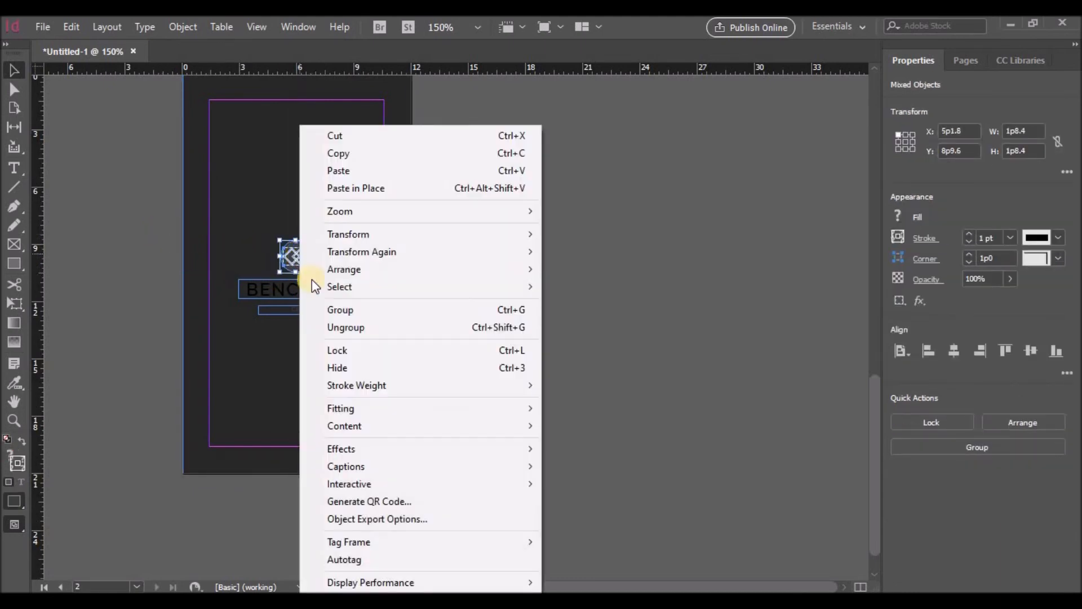
pyautogui.click(338, 309)
pyautogui.moveTo(306, 264); pyautogui.dragTo(302, 257)
pyautogui.scroll(1, 442, 289)
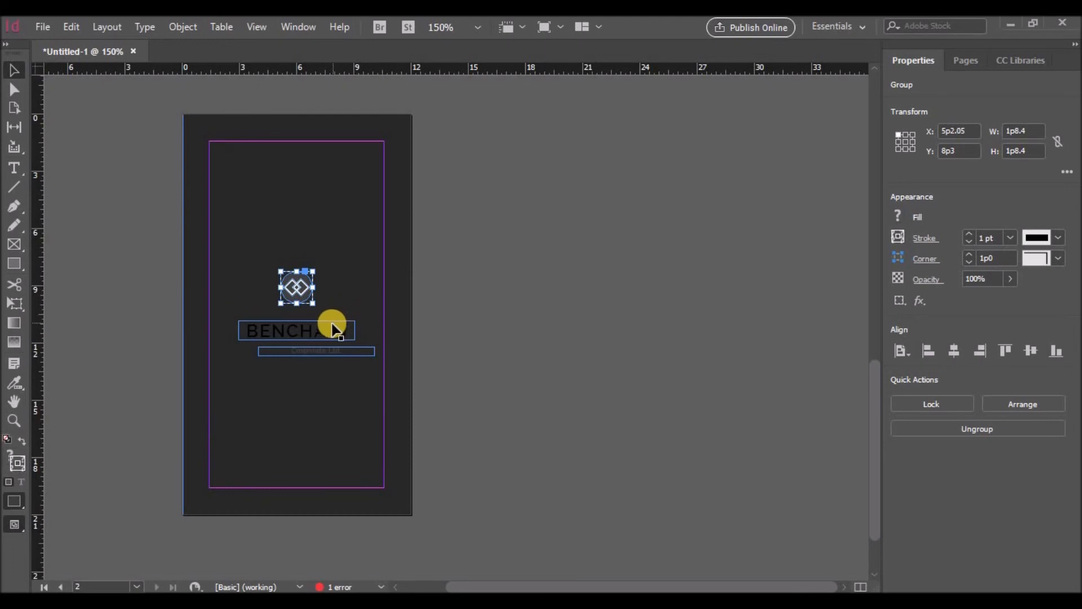
pyautogui.moveTo(315, 321); pyautogui.dragTo(345, 316)
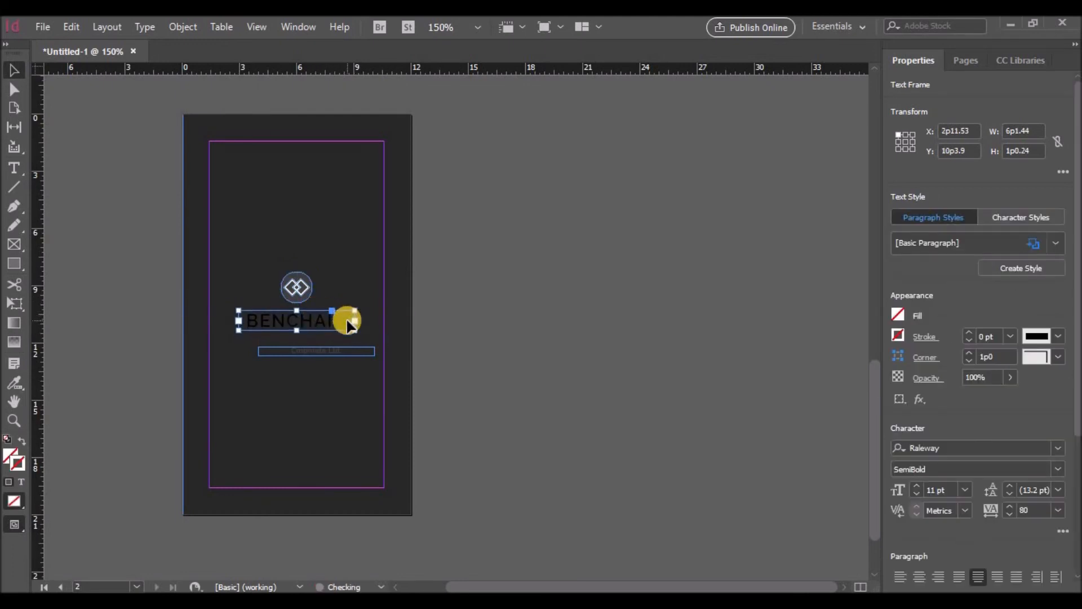
# Step: Make BENCHAIN white ([Paper]) SemiBold text with tracking 140
pyautogui.doubleClick(339, 318)
pyautogui.moveTo(337, 317); pyautogui.dragTo(246, 315)
pyautogui.click(898, 230)
pyautogui.click(755, 367)
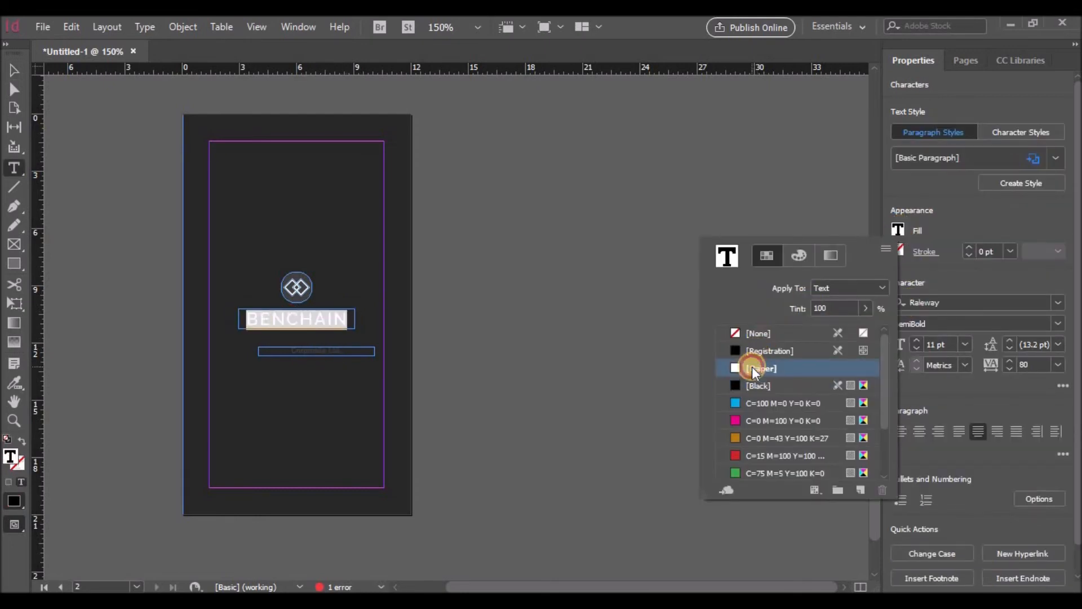
pyautogui.click(1058, 323)
pyautogui.click(931, 222)
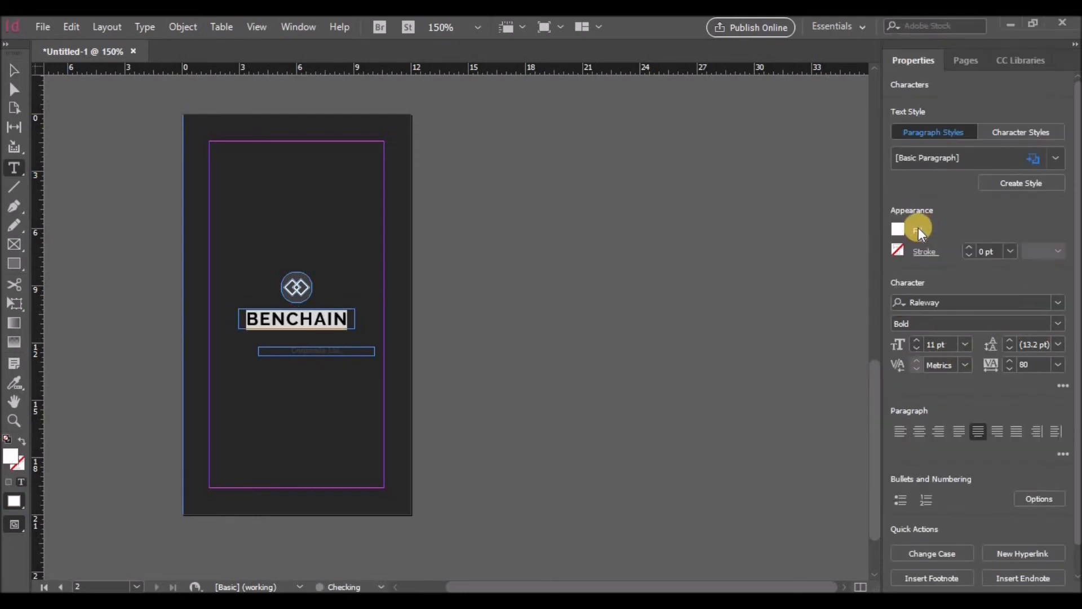
pyautogui.click(352, 323)
pyautogui.moveTo(352, 323); pyautogui.dragTo(248, 319)
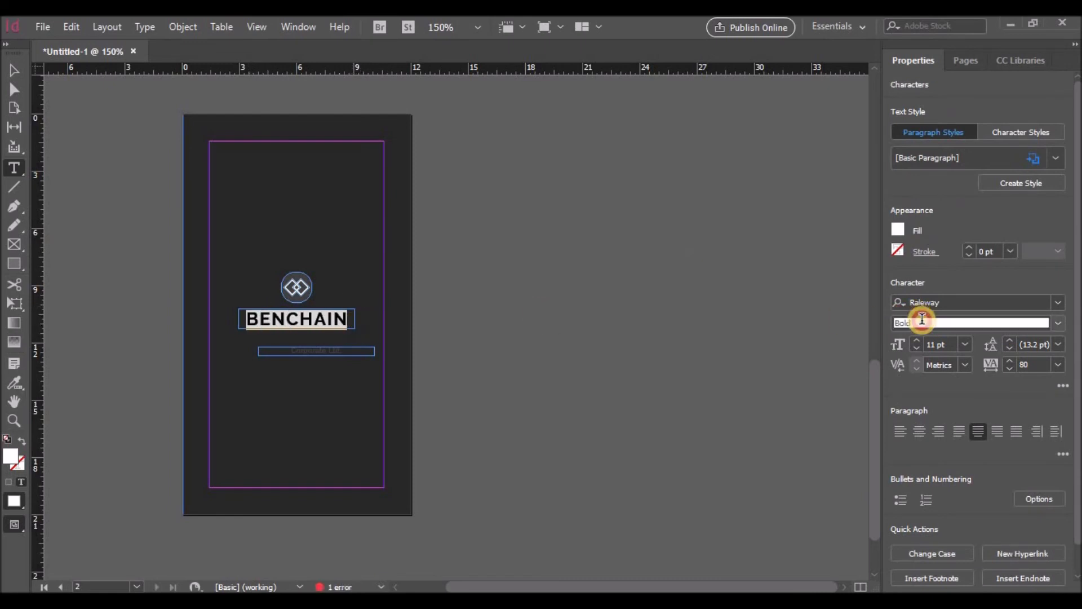
pyautogui.click(1055, 323)
pyautogui.click(947, 192)
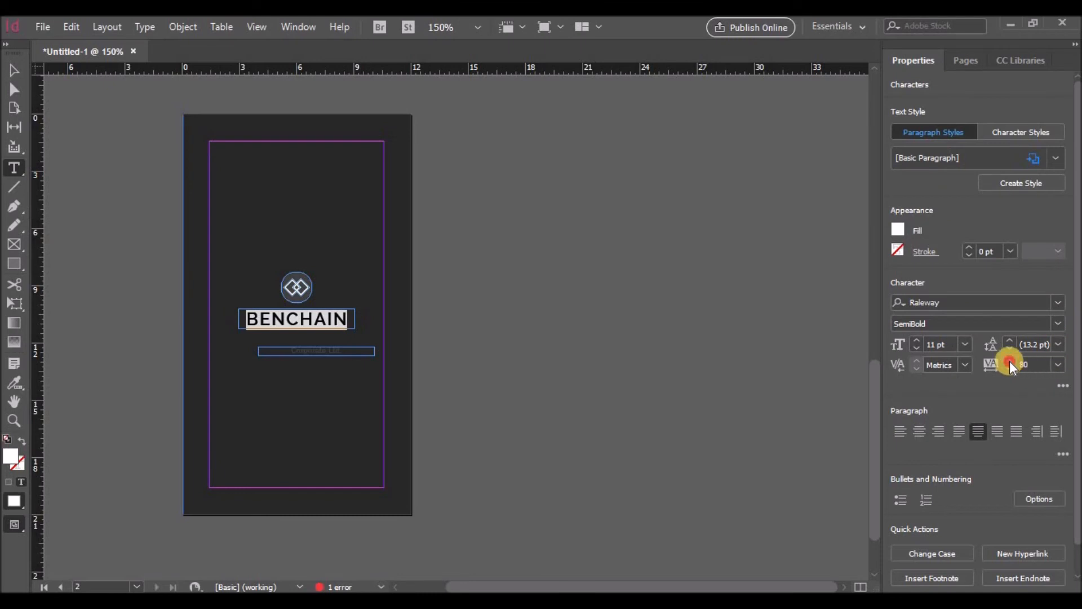
pyautogui.click(1009, 361)
pyautogui.click(1009, 361)
pyautogui.click(1009, 362)
pyautogui.click(1009, 361)
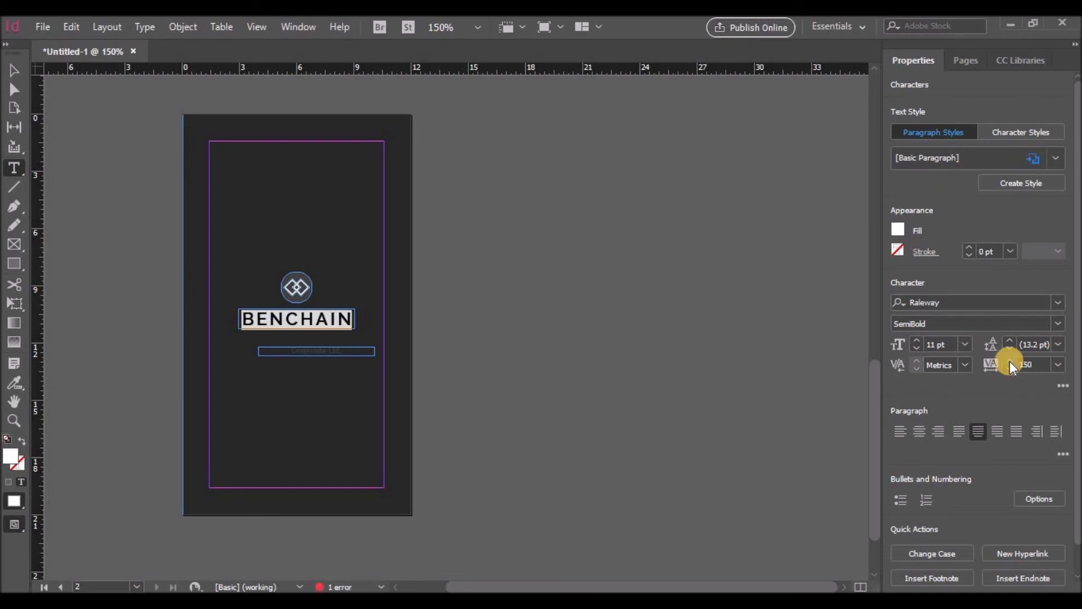
pyautogui.click(1007, 366)
pyautogui.click(299, 317)
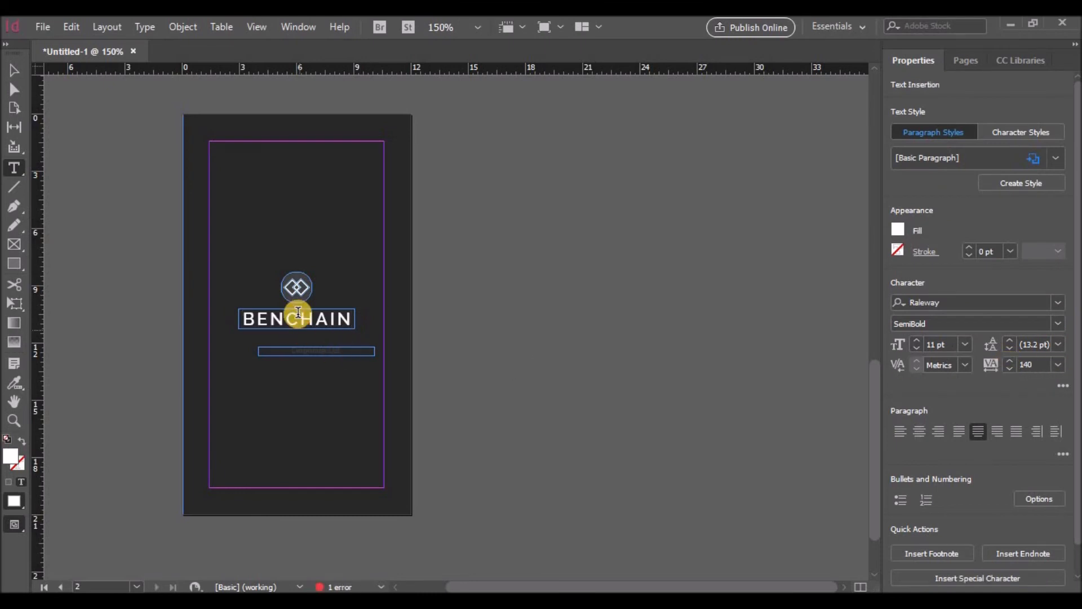
# Step: Ungroup the logo icon and select its diamond shapes
pyautogui.click(11, 67)
pyautogui.scroll(2, 401, 348)
pyautogui.moveTo(540, 586); pyautogui.dragTo(447, 586)
pyautogui.click(444, 242)
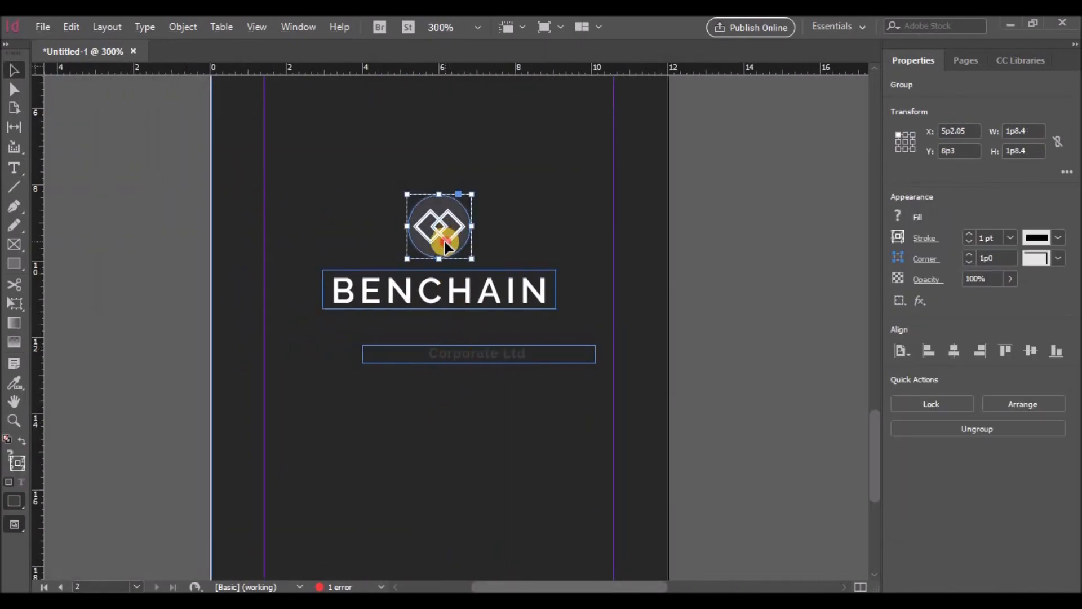
pyautogui.rightClick(452, 241)
pyautogui.click(492, 365)
pyautogui.click(448, 236)
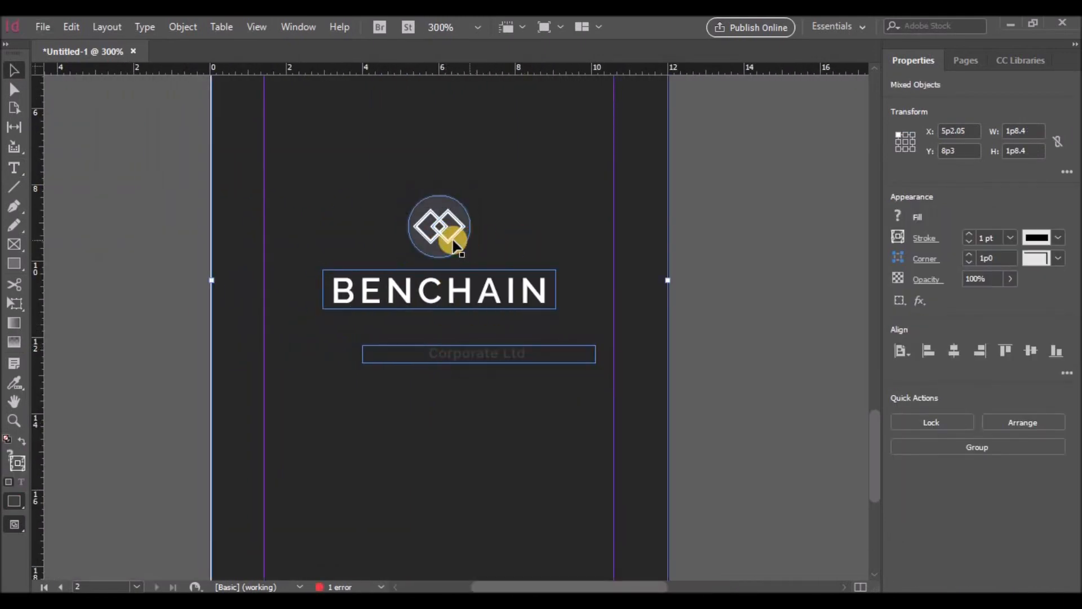
pyautogui.click(454, 243)
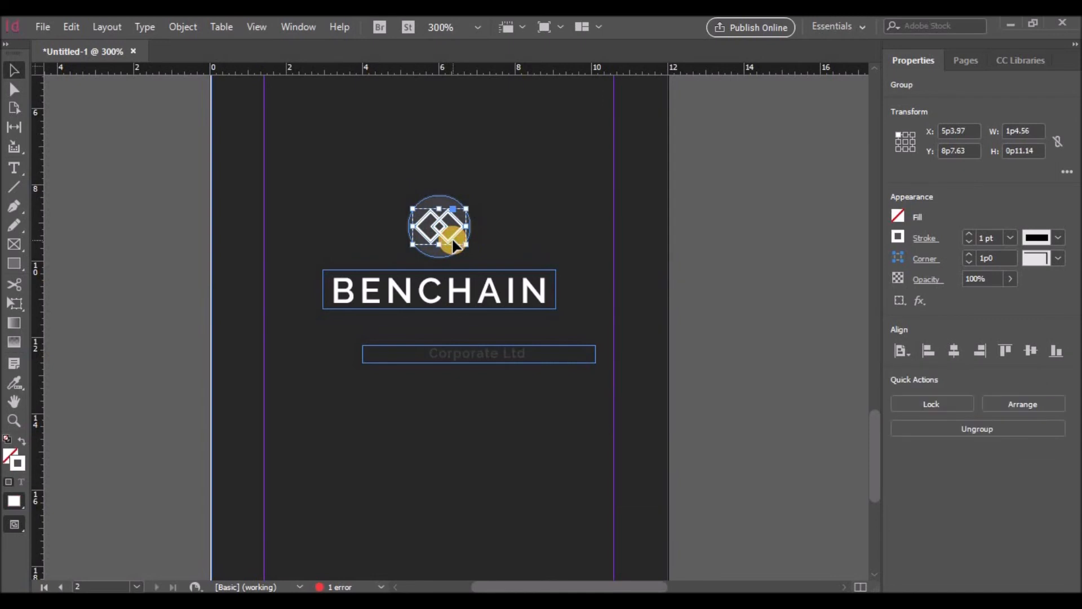
# Step: Give the diamond outlines a tinted [Black] stroke
pyautogui.click(901, 238)
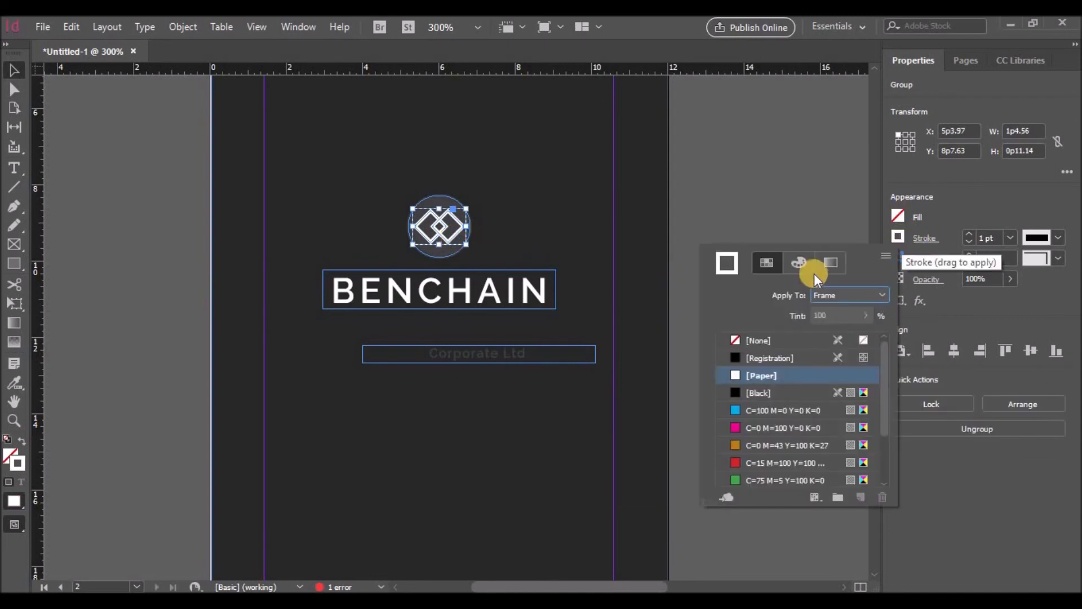
pyautogui.click(745, 390)
pyautogui.click(865, 316)
pyautogui.moveTo(865, 335); pyautogui.dragTo(856, 333)
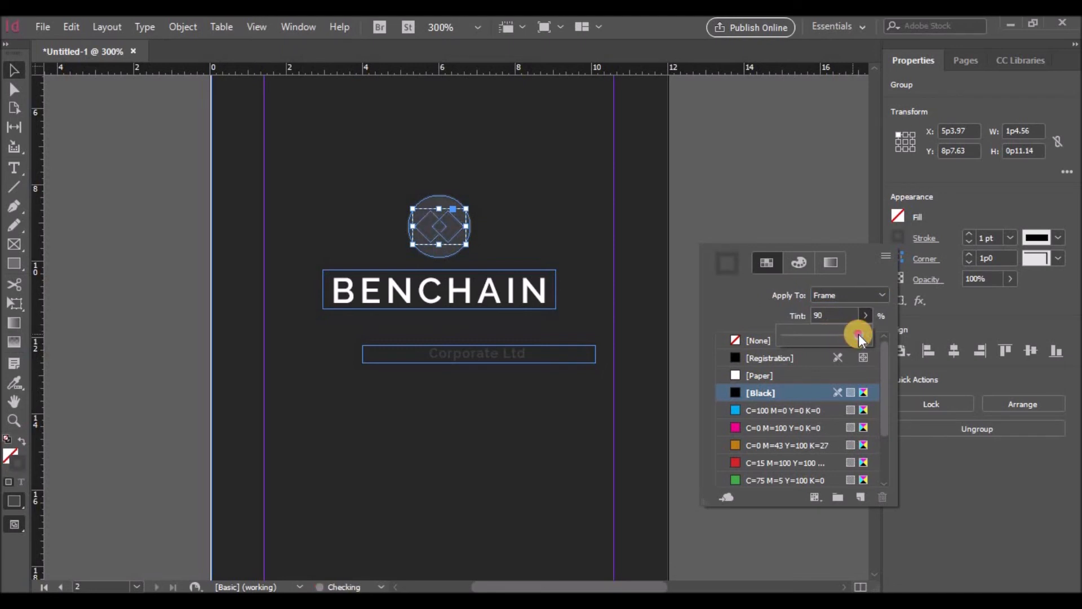
pyautogui.moveTo(861, 334); pyautogui.dragTo(863, 334)
pyautogui.click(486, 233)
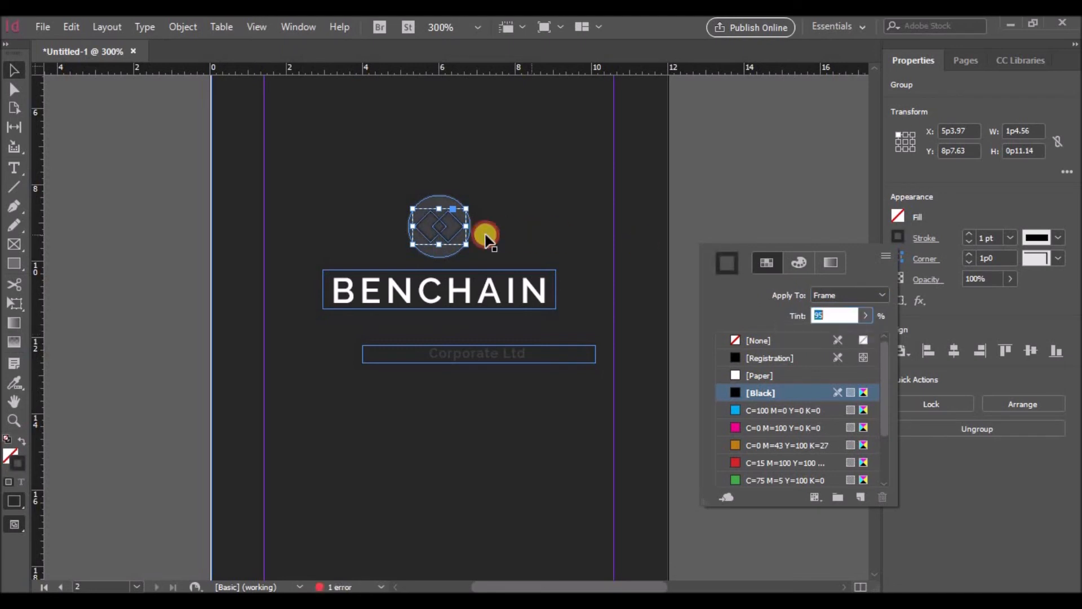
pyautogui.click(493, 232)
# Step: Set the circle's fill and stroke to [Paper] and move Corporate Ltd. under BENCHAIN
pyautogui.click(443, 200)
pyautogui.click(898, 216)
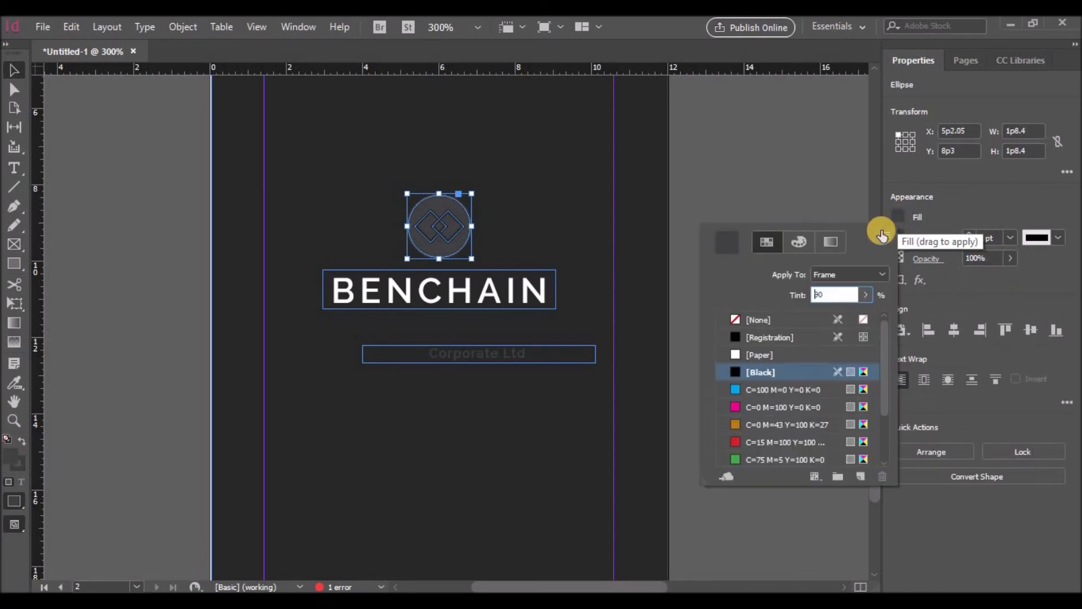
pyautogui.click(752, 354)
pyautogui.click(919, 243)
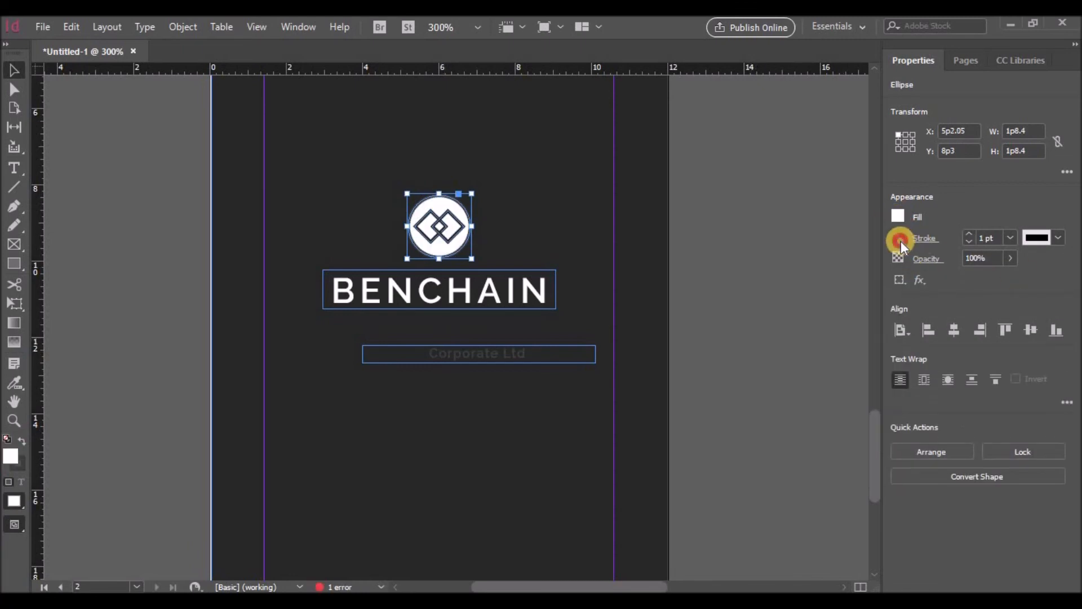
pyautogui.click(900, 241)
pyautogui.click(781, 374)
pyautogui.click(575, 226)
pyautogui.click(585, 402)
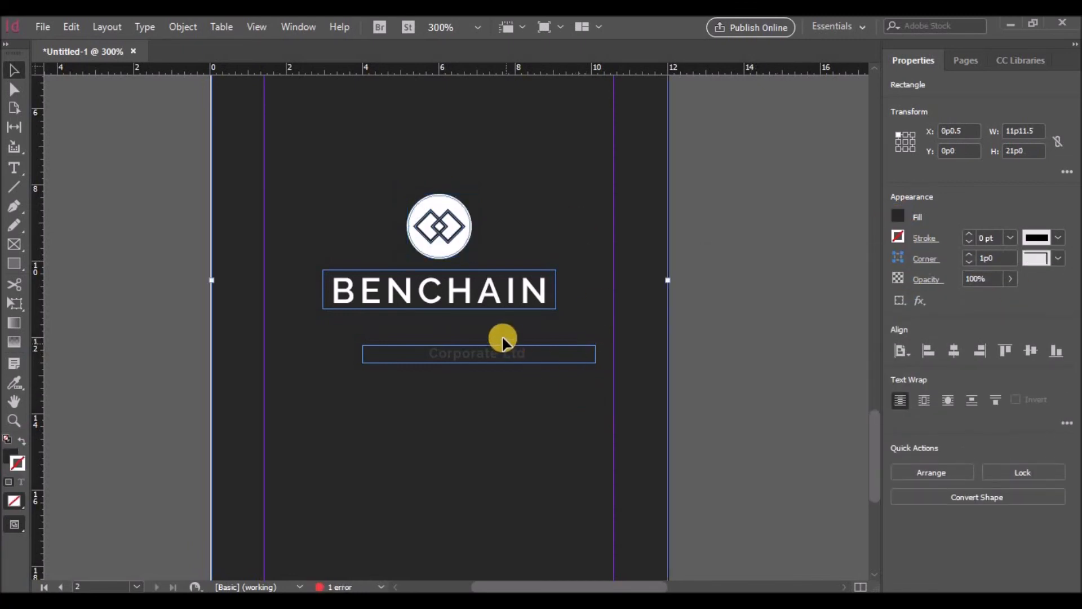
pyautogui.moveTo(460, 361); pyautogui.dragTo(420, 330)
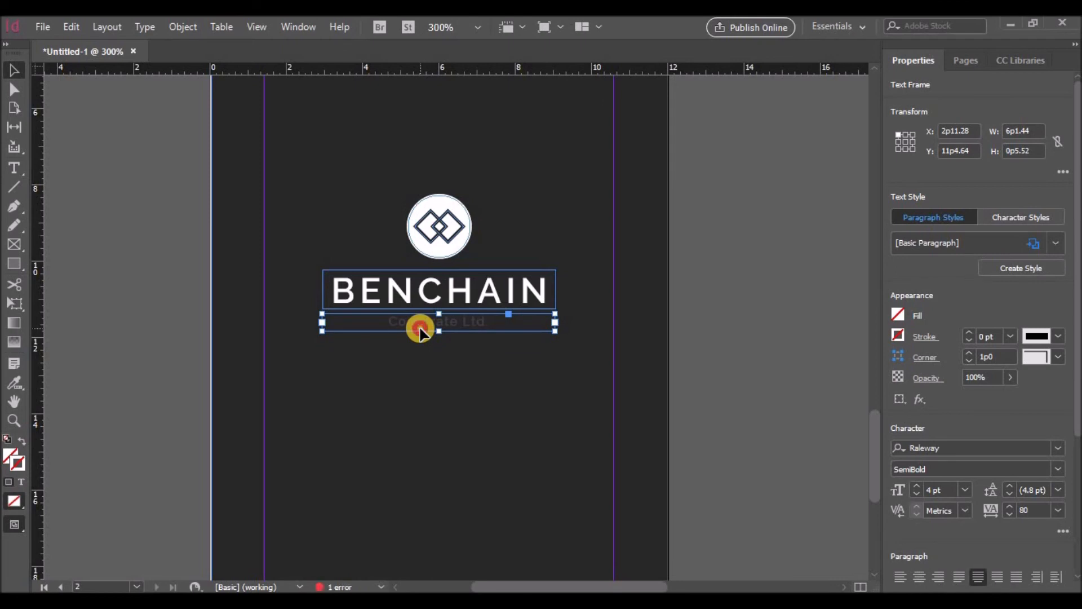
# Step: Lighten the Corporate Ltd. tagline text to about a 36% tint
pyautogui.doubleClick(420, 327)
pyautogui.moveTo(393, 321); pyautogui.dragTo(488, 322)
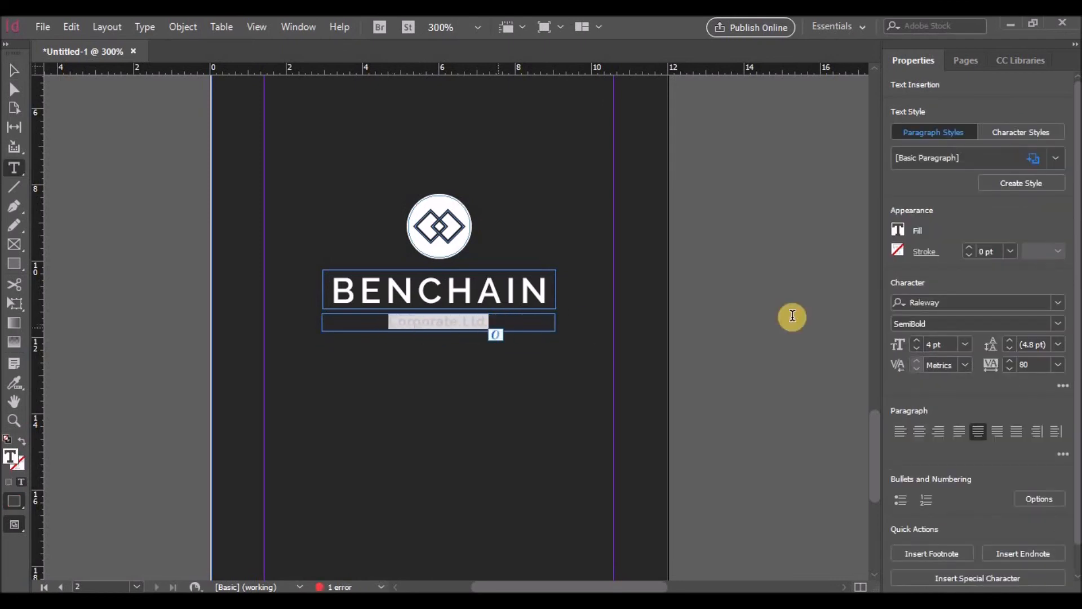
pyautogui.click(898, 227)
pyautogui.click(865, 307)
pyautogui.moveTo(868, 329); pyautogui.dragTo(810, 335)
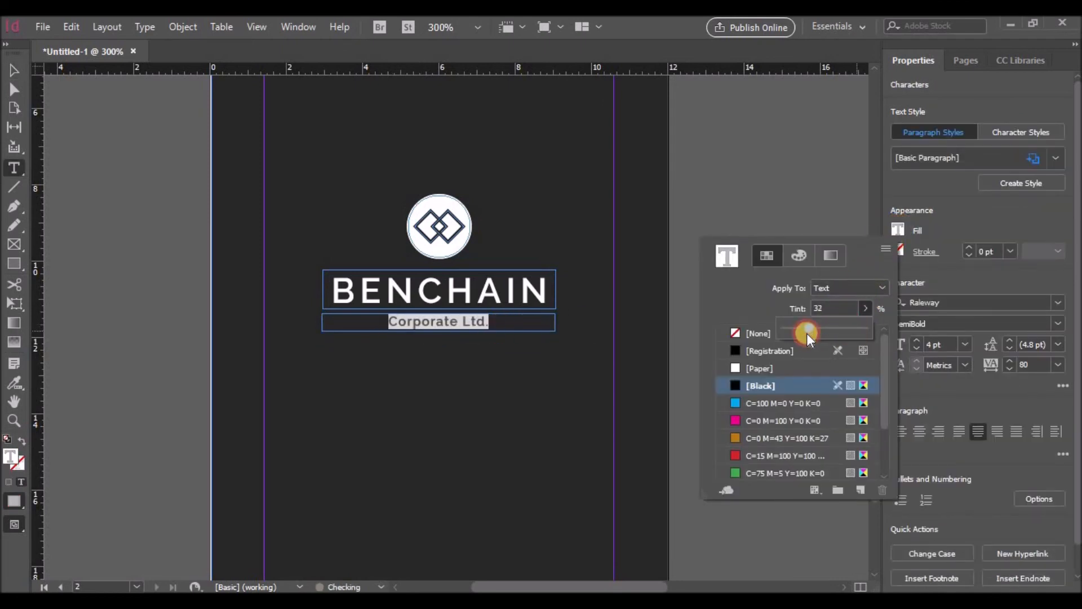
pyautogui.click(14, 70)
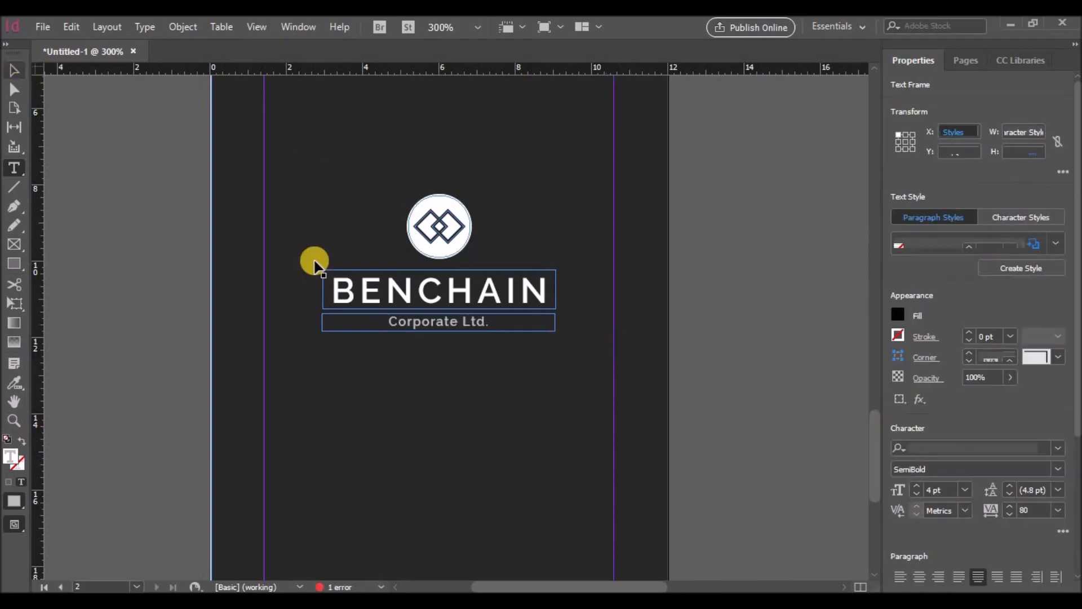
# Step: Group the icon, BENCHAIN name and tagline into one object
pyautogui.click(596, 261)
pyautogui.moveTo(305, 183); pyautogui.dragTo(340, 211)
pyautogui.hotkey('ctrl', 'z')
pyautogui.moveTo(727, 211); pyautogui.dragTo(285, 375)
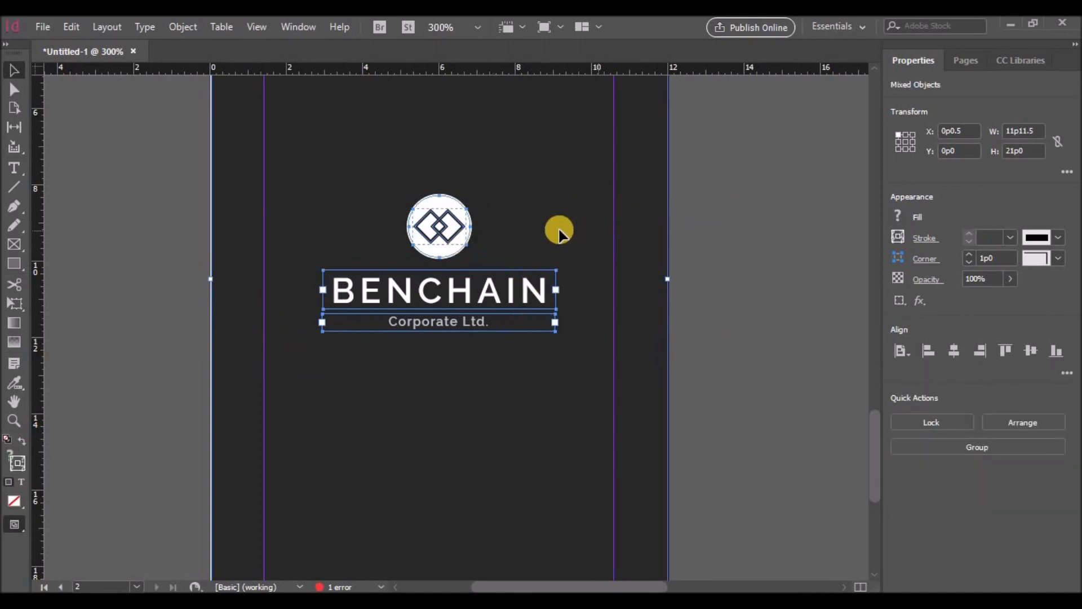
pyautogui.rightClick(459, 232)
pyautogui.click(494, 302)
# Step: Centre the logo group horizontally and vertically on the page
pyautogui.click(954, 350)
pyautogui.click(953, 353)
pyautogui.click(1030, 353)
pyautogui.scroll(-3, 694, 360)
pyautogui.scroll(5, 696, 361)
pyautogui.scroll(-1, 695, 362)
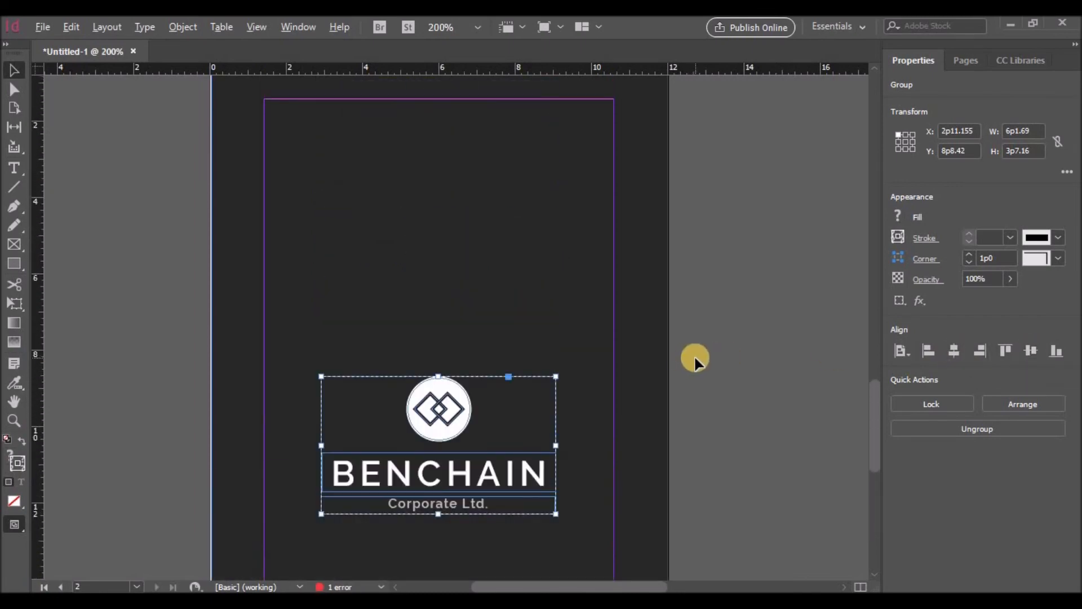
pyautogui.scroll(-3, 695, 354)
pyautogui.scroll(-1, 694, 354)
pyautogui.scroll(2, 696, 353)
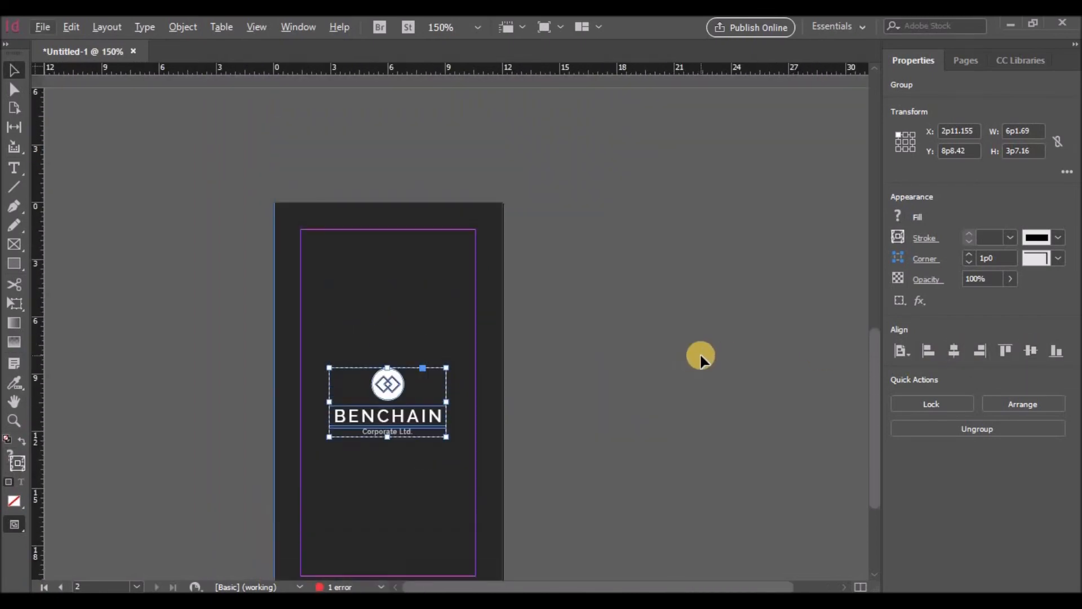
pyautogui.scroll(-2, 699, 353)
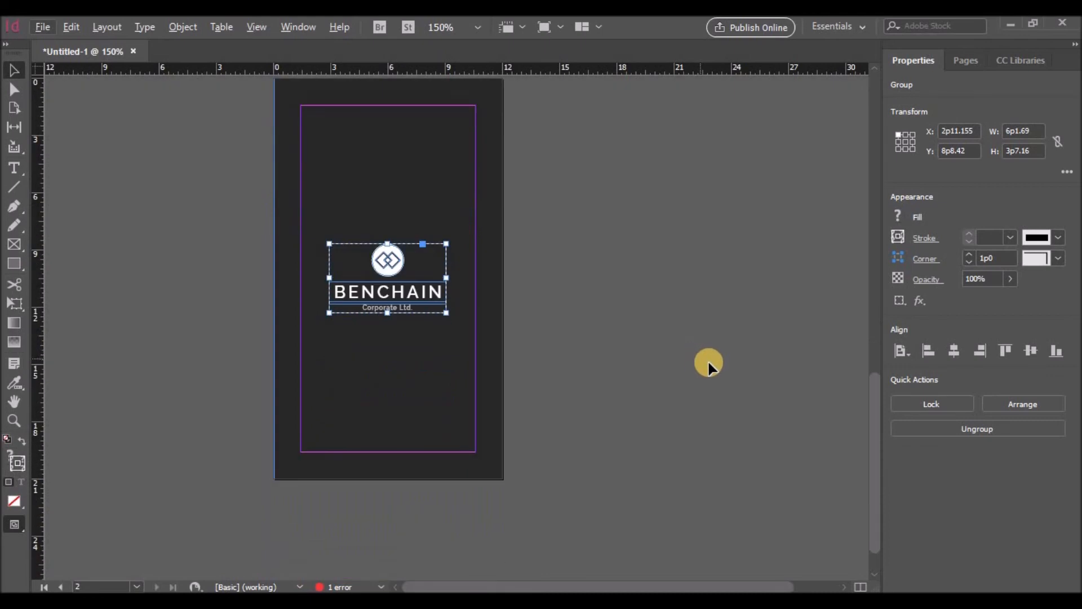
pyautogui.scroll(5, 708, 359)
pyautogui.scroll(3, 716, 366)
# Step: Select the front page's divider line and address frame together
pyautogui.click(488, 227)
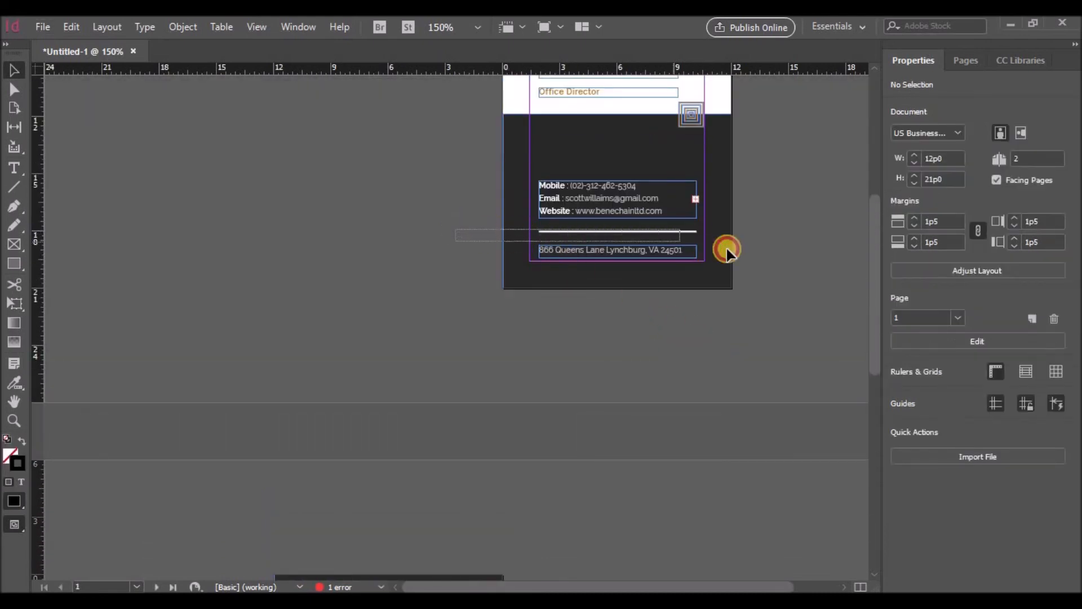
pyautogui.moveTo(726, 248); pyautogui.dragTo(730, 260)
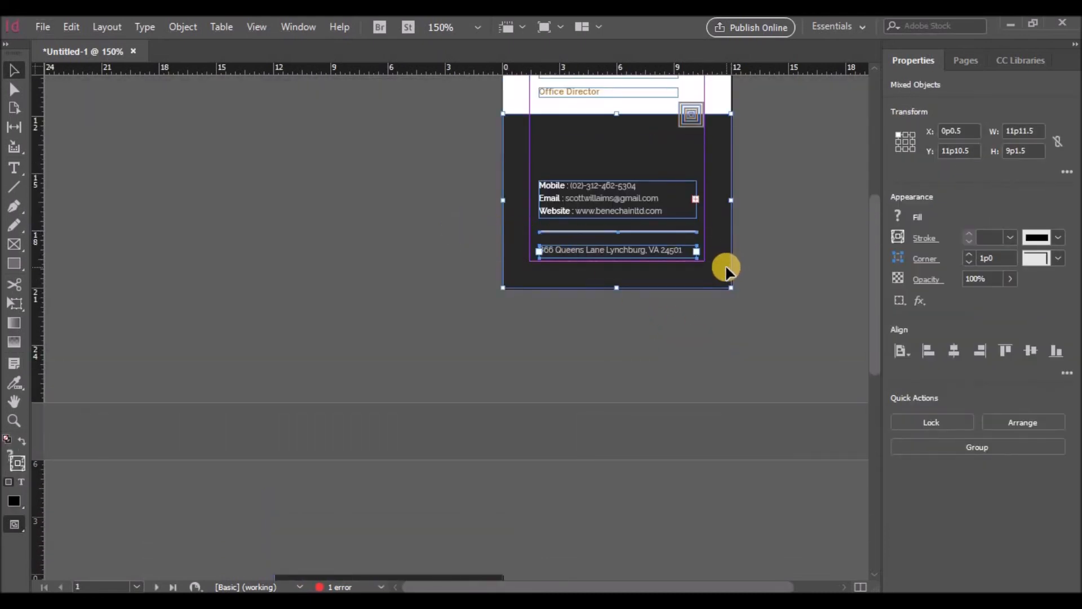
pyautogui.click(722, 292)
pyautogui.click(618, 233)
pyautogui.click(618, 234)
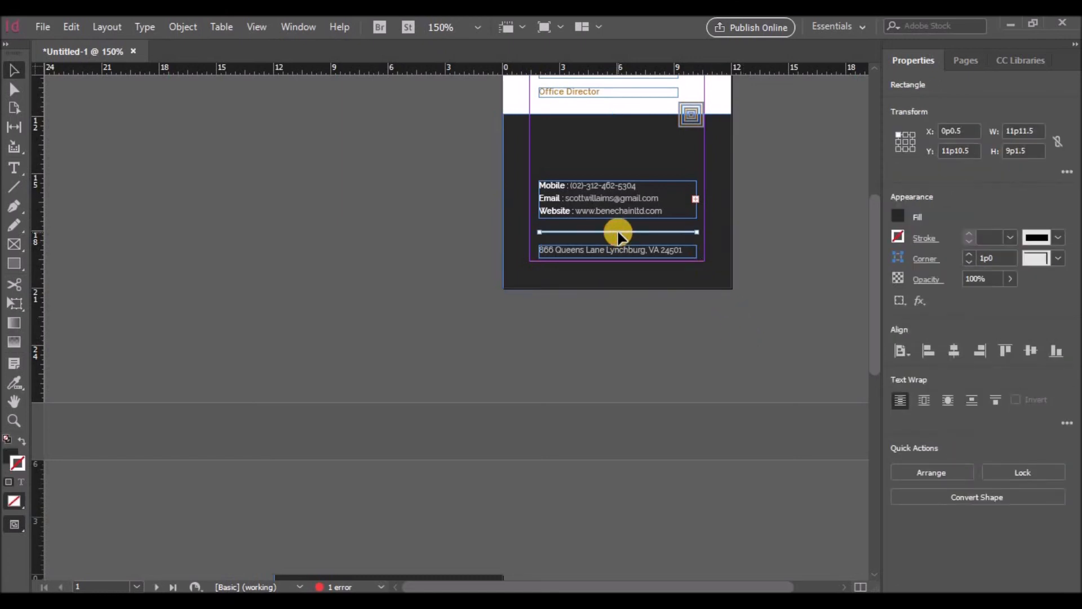
pyautogui.doubleClick(615, 249)
pyautogui.click(617, 233)
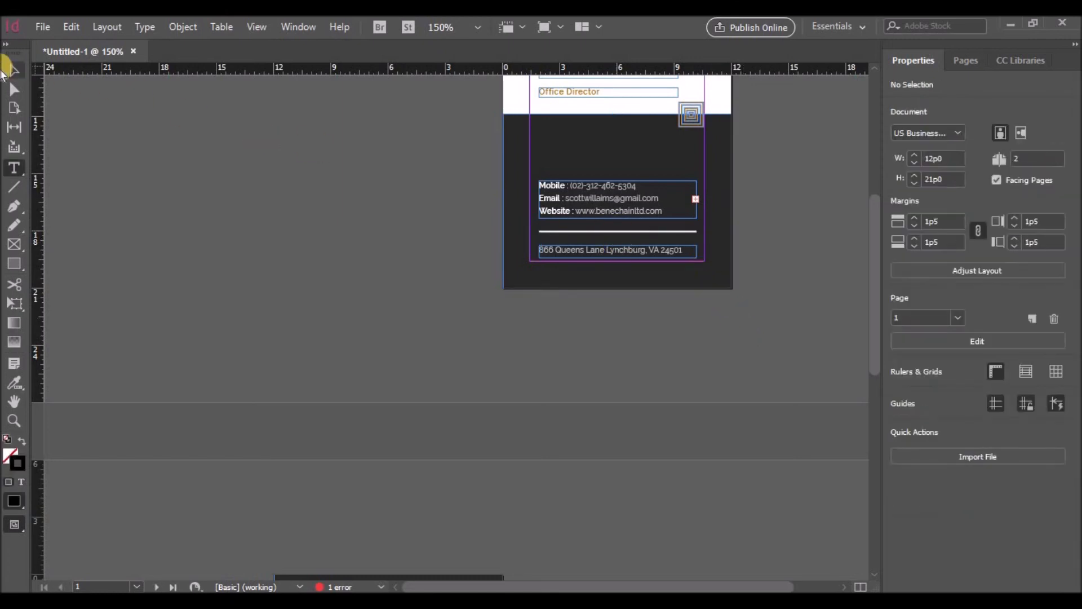
pyautogui.click(6, 67)
pyautogui.click(580, 232)
pyautogui.keyDown('shift'); pyautogui.click(585, 249); pyautogui.keyUp('shift')
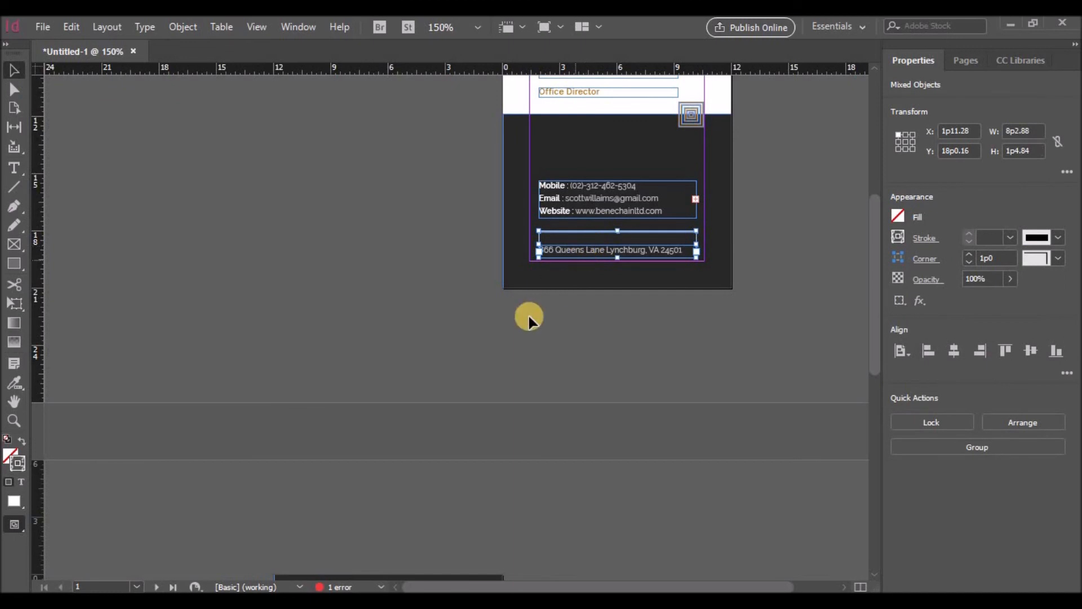
# Step: Paste the divider line and address onto the bottom of the back page
pyautogui.scroll(-6, 528, 316)
pyautogui.click(435, 426)
pyautogui.hotkey('ctrl', 'v')
pyautogui.moveTo(444, 336); pyautogui.dragTo(375, 443)
pyautogui.scroll(8, 670, 422)
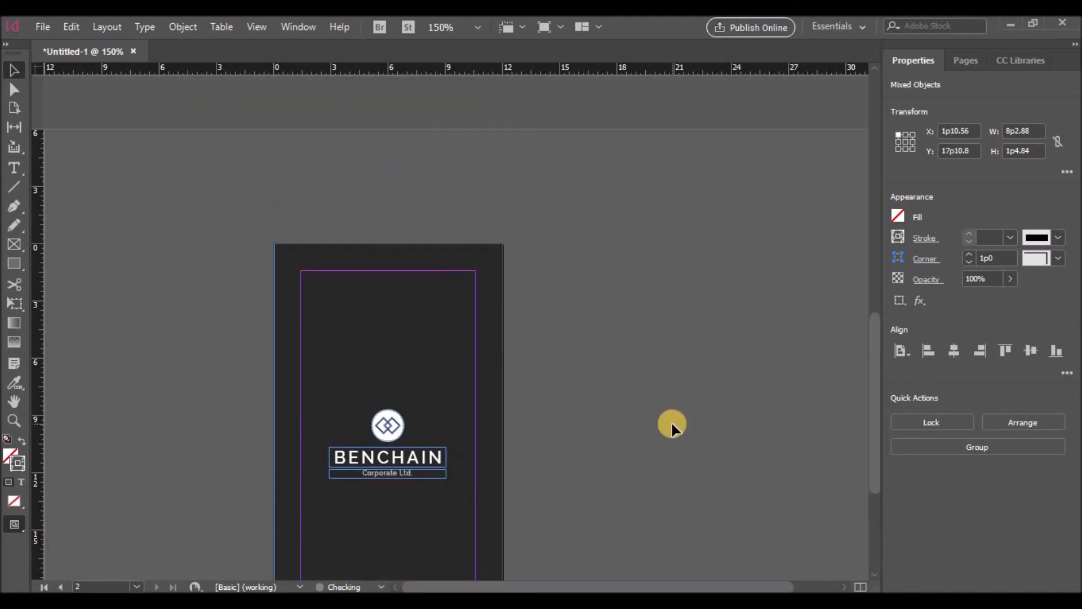
pyautogui.scroll(-9, 671, 421)
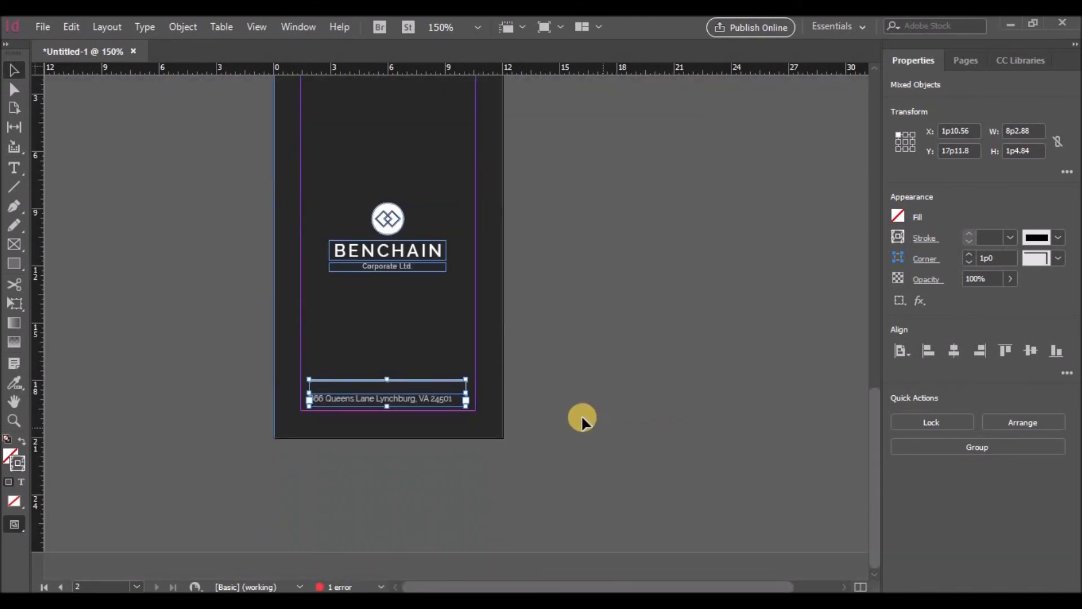
pyautogui.click(429, 411)
pyautogui.doubleClick(417, 397)
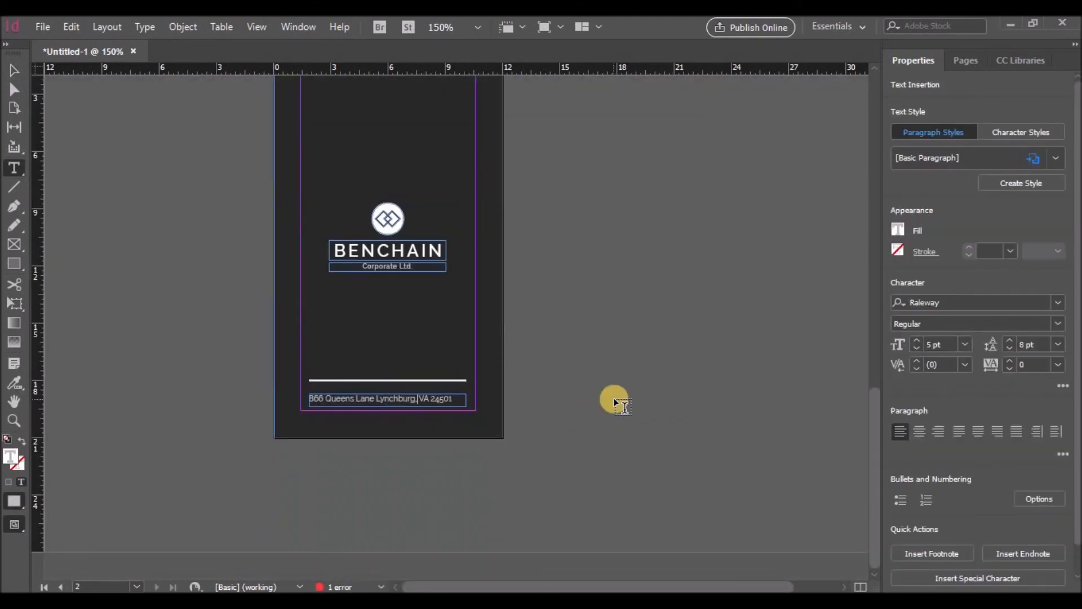
pyautogui.scroll(5, 613, 401)
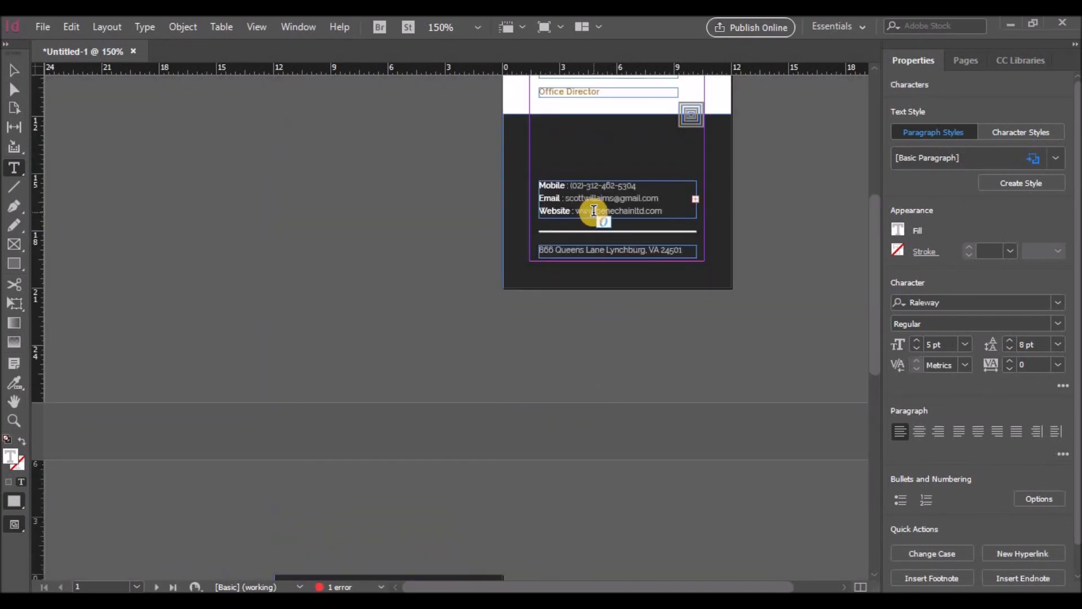
pyautogui.moveTo(575, 211); pyautogui.dragTo(664, 218)
pyautogui.hotkey('ctrl', 'c')
pyautogui.scroll(-5, 481, 398)
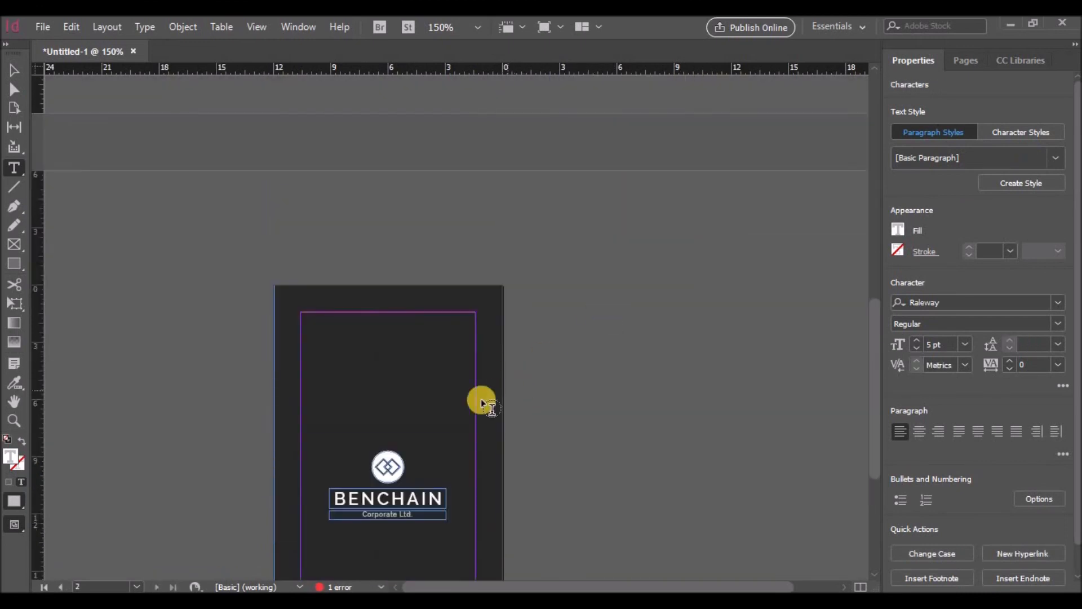
pyautogui.moveTo(453, 398); pyautogui.dragTo(386, 403)
pyautogui.hotkey('ctrl', 'v')
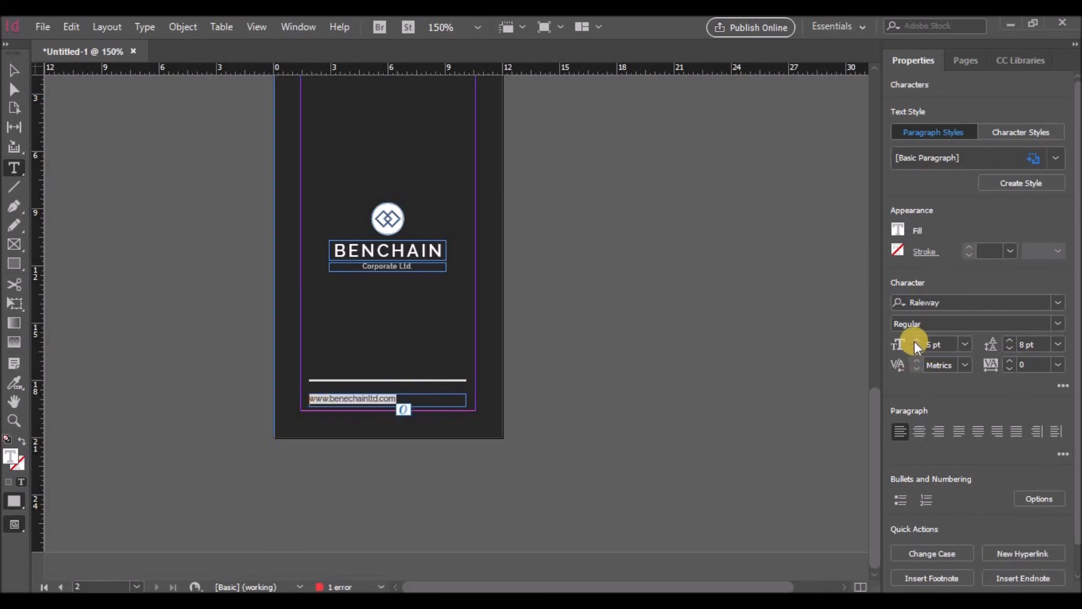
# Step: Set the website text to 5 pt, matching the front address size
pyautogui.click(915, 340)
pyautogui.scroll(5, 781, 363)
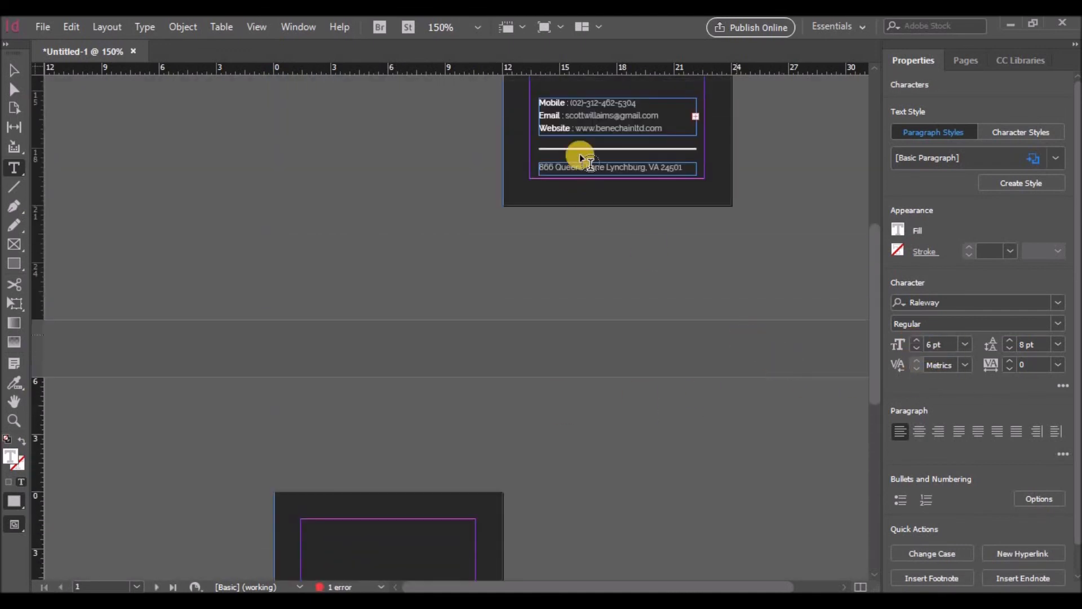
pyautogui.click(586, 164)
pyautogui.scroll(-5, 562, 333)
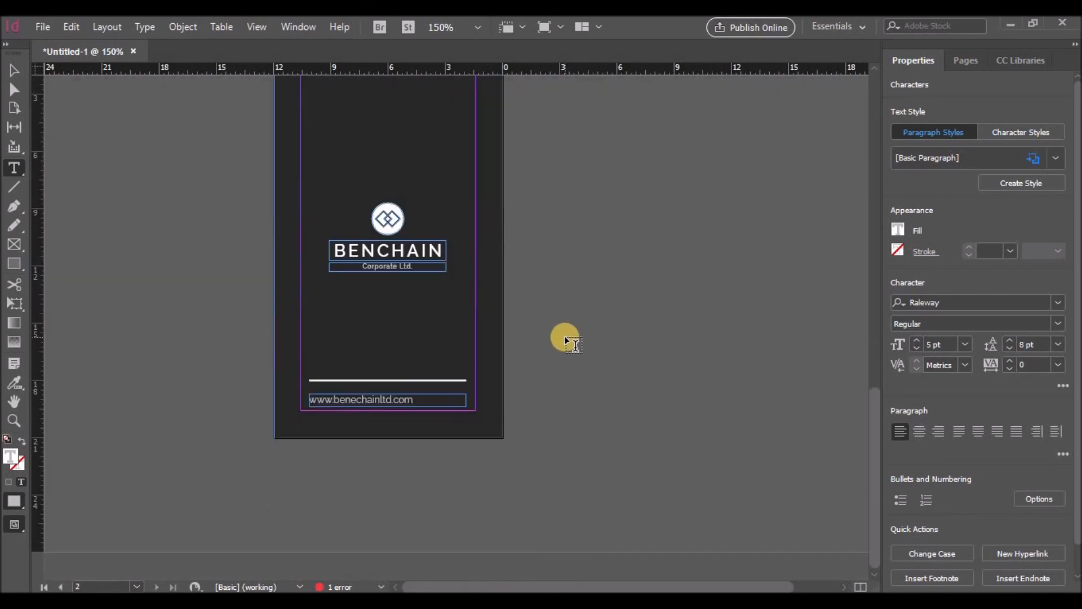
pyautogui.scroll(5, 592, 372)
pyautogui.click(613, 208)
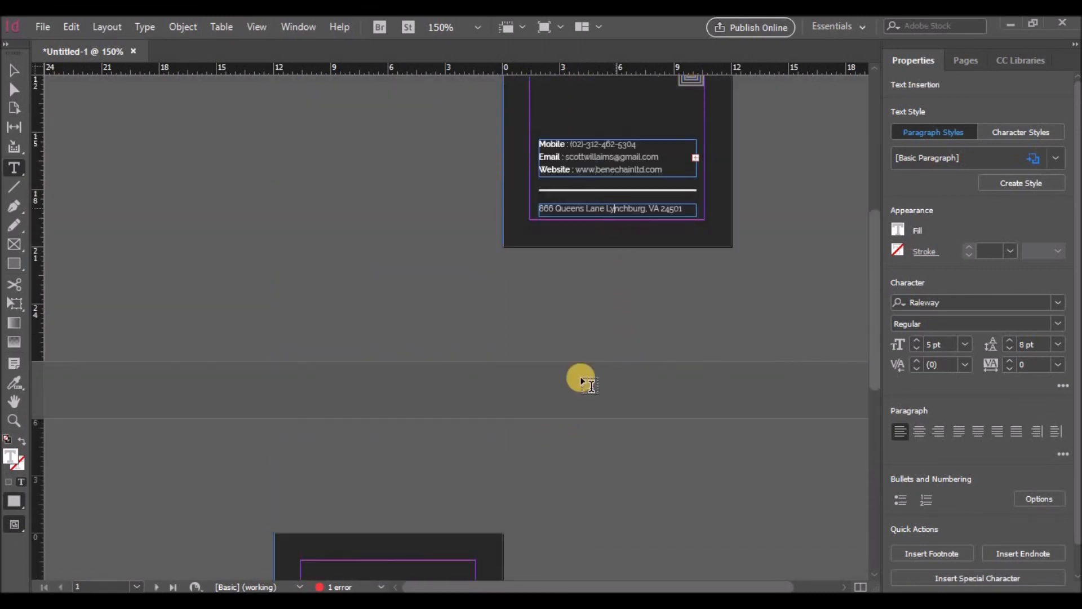
pyautogui.scroll(-5, 584, 382)
pyautogui.click(377, 401)
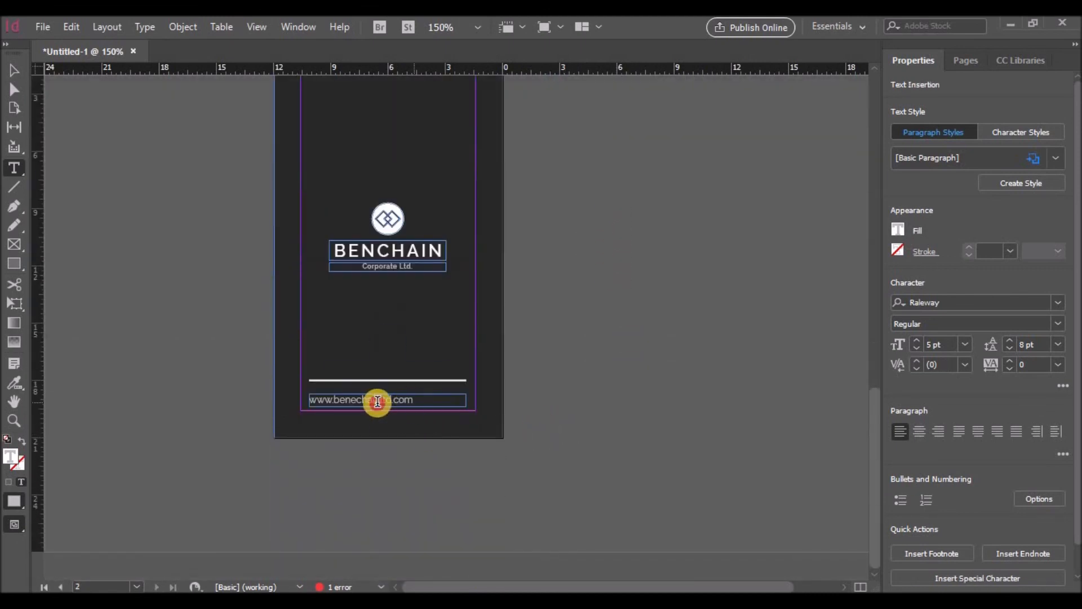
pyautogui.click(916, 348)
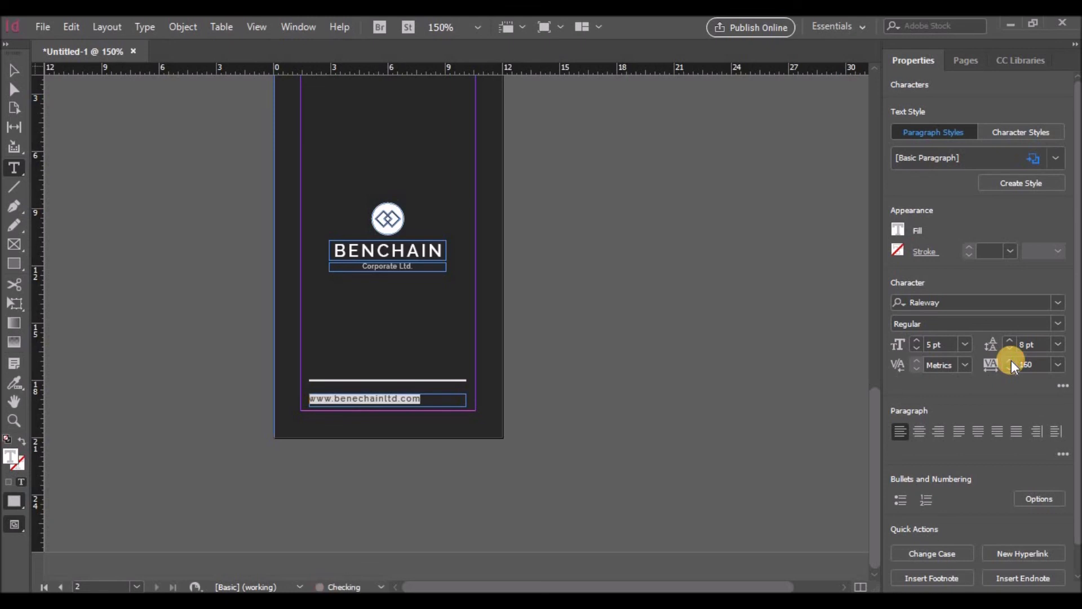
# Step: Centre the website line on the card
pyautogui.click(978, 431)
pyautogui.click(603, 418)
pyautogui.scroll(3, 603, 418)
pyautogui.scroll(-2, 608, 409)
pyautogui.scroll(4, 607, 409)
pyautogui.scroll(-3, 608, 407)
pyautogui.scroll(3, 609, 406)
pyautogui.scroll(-3, 608, 406)
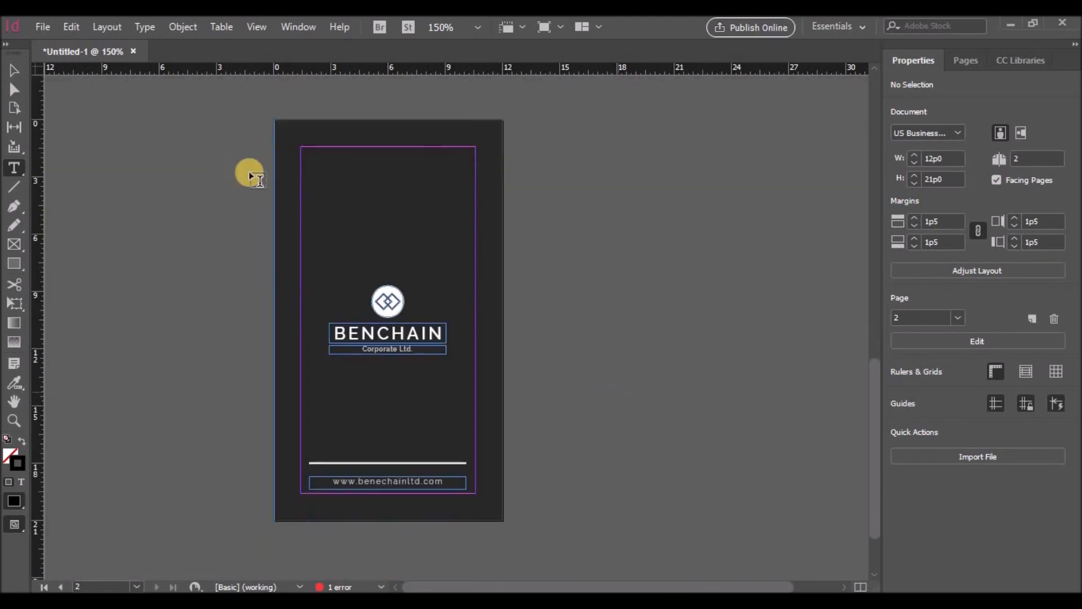
# Step: Start an Adobe PDF (Print) export and browse to Documents > Projects
pyautogui.click(42, 26)
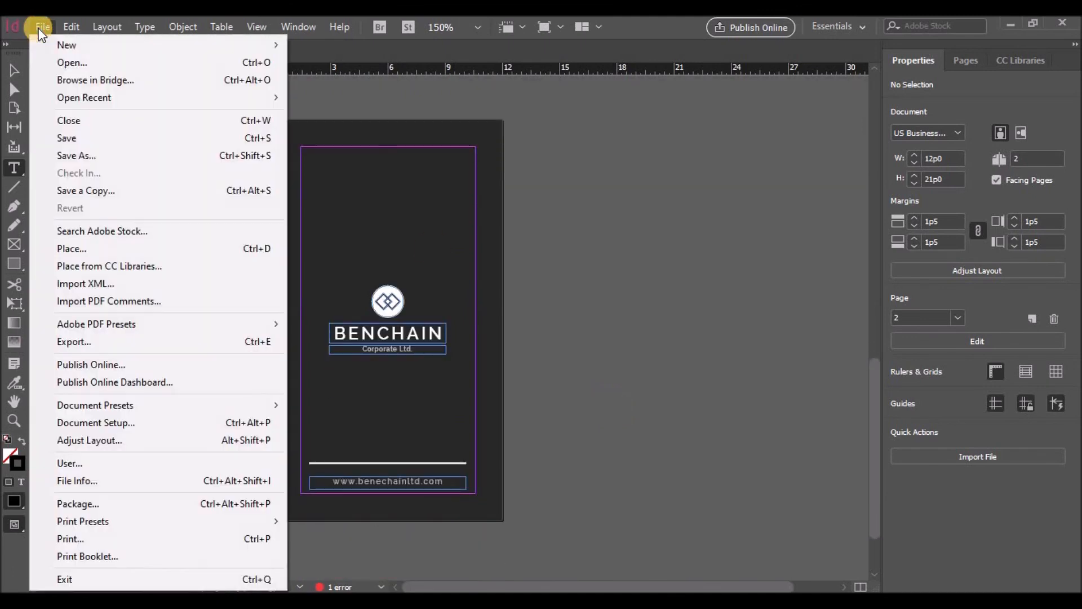
pyautogui.click(79, 341)
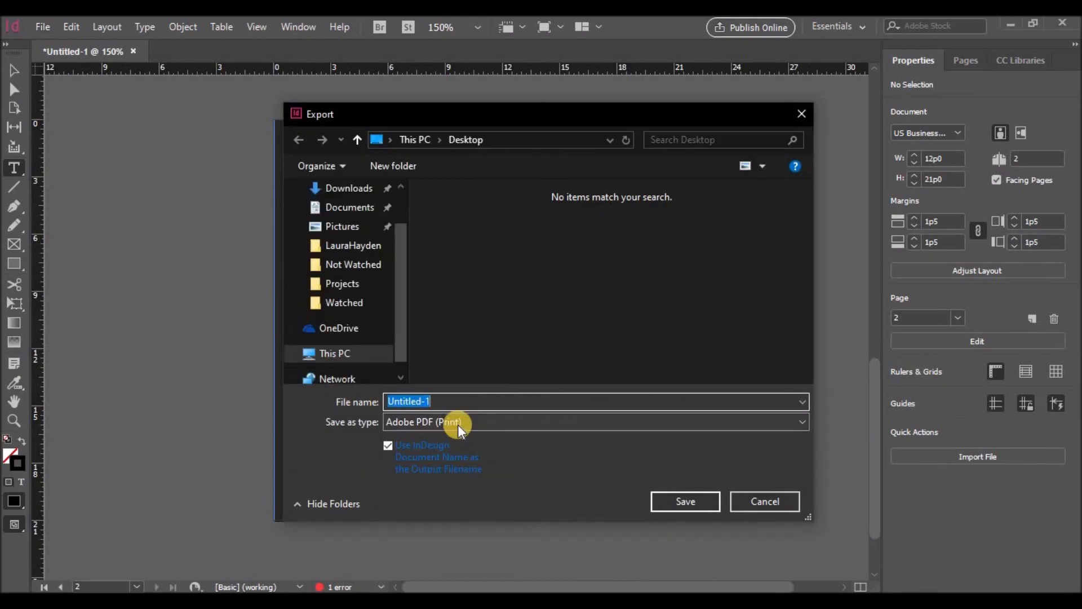
pyautogui.moveTo(664, 505); pyautogui.dragTo(463, 497)
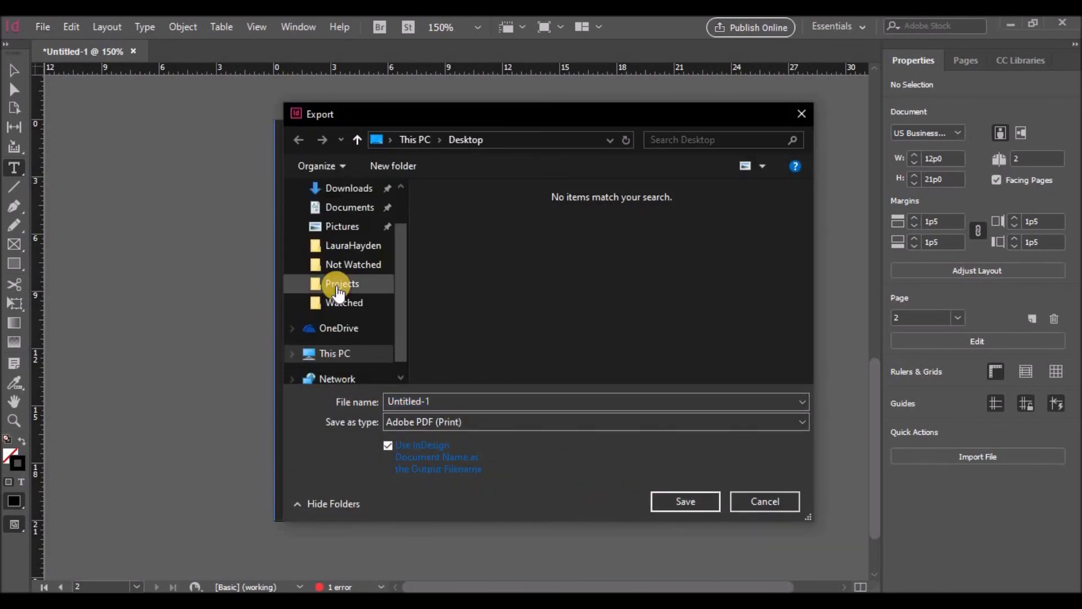
pyautogui.moveTo(400, 280); pyautogui.dragTo(400, 231)
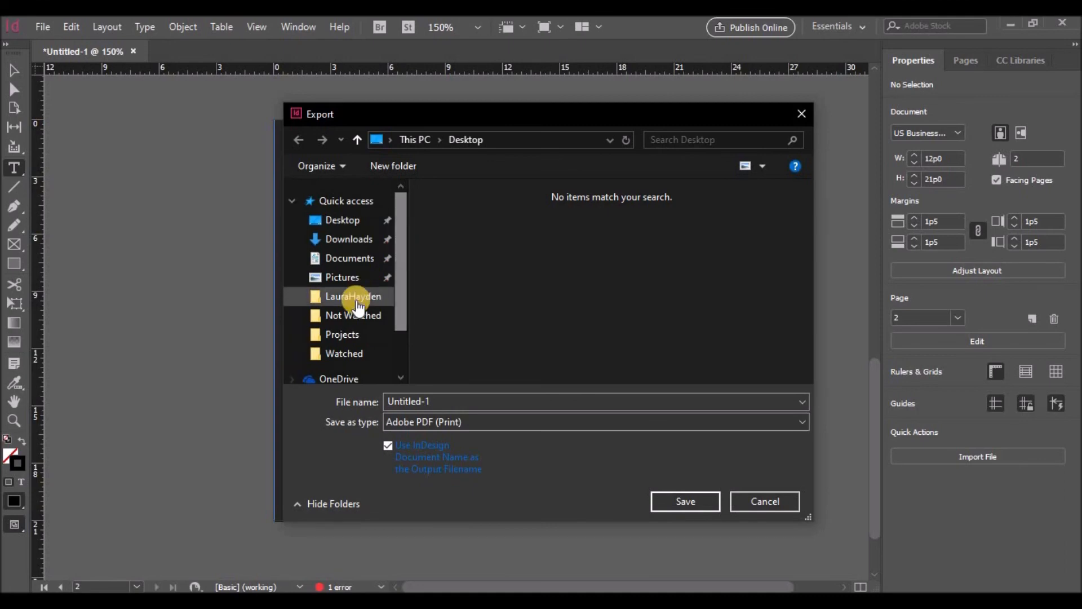
pyautogui.click(356, 305)
pyautogui.click(421, 140)
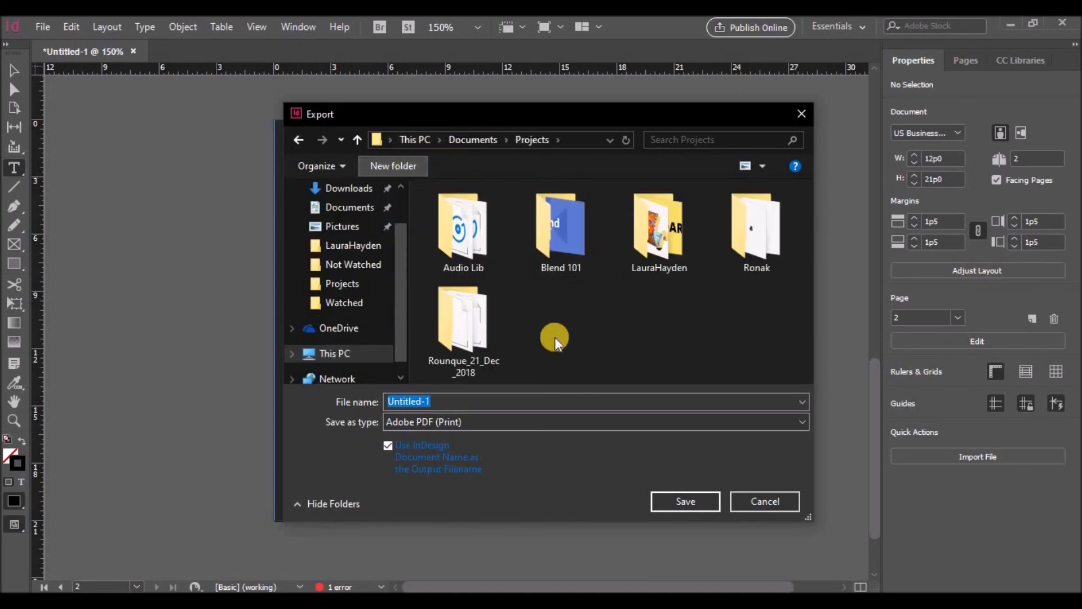
# Step: Create a BCard folder and export the PDF into it, accepting the overset-text warning
pyautogui.write('BCard')
pyautogui.press('Return')
pyautogui.click(679, 501)
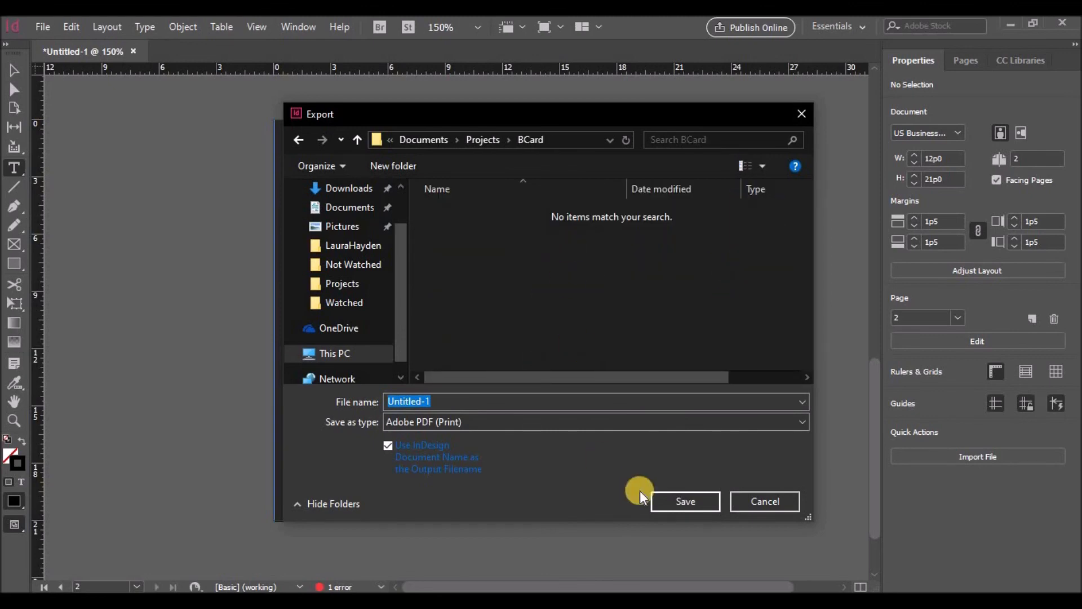
pyautogui.click(679, 501)
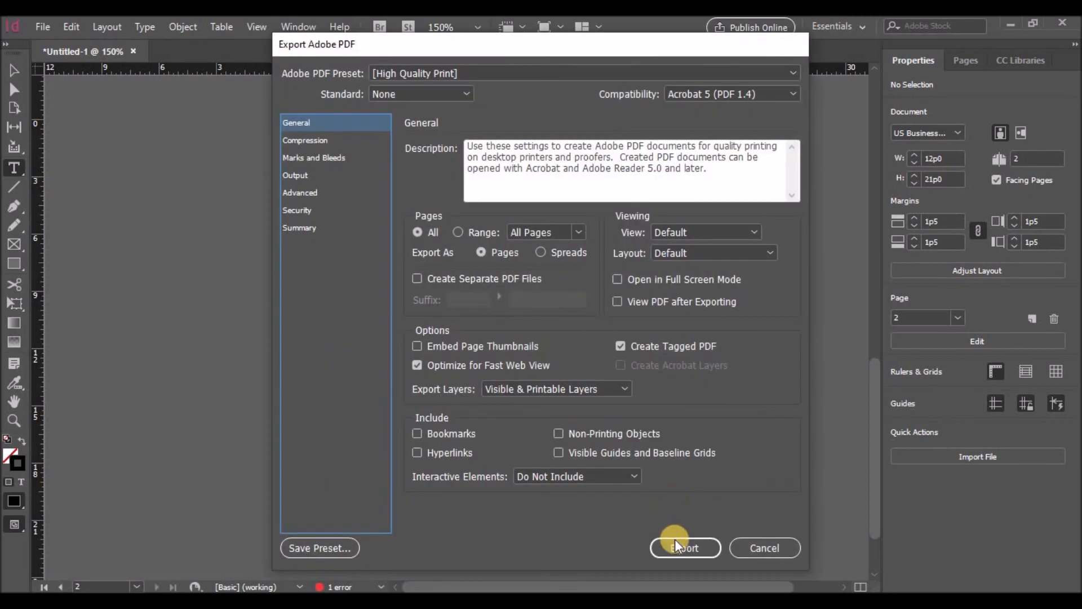
pyautogui.click(683, 546)
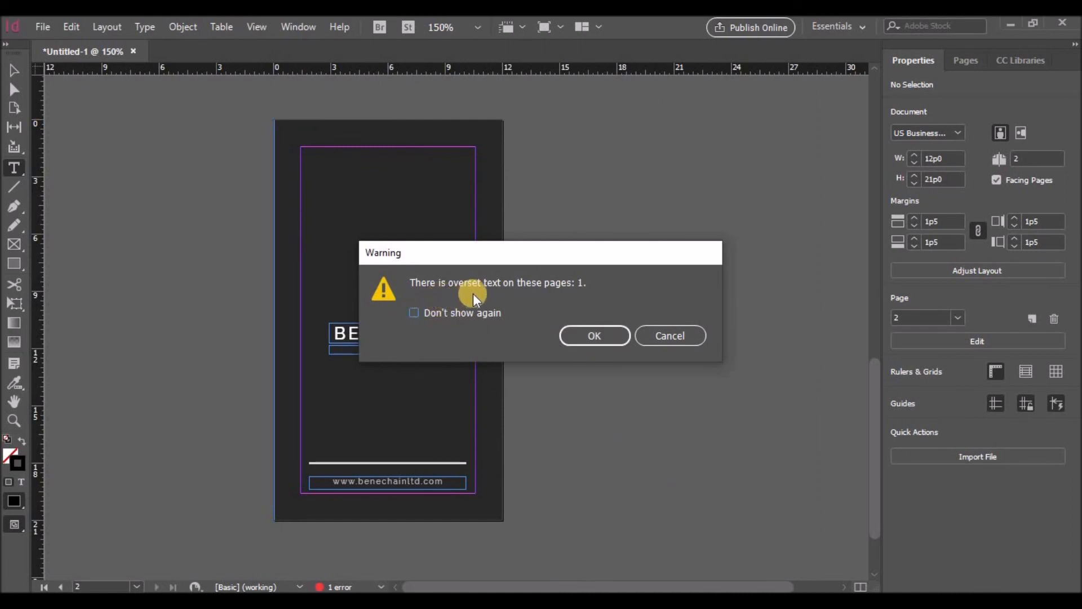
pyautogui.click(589, 336)
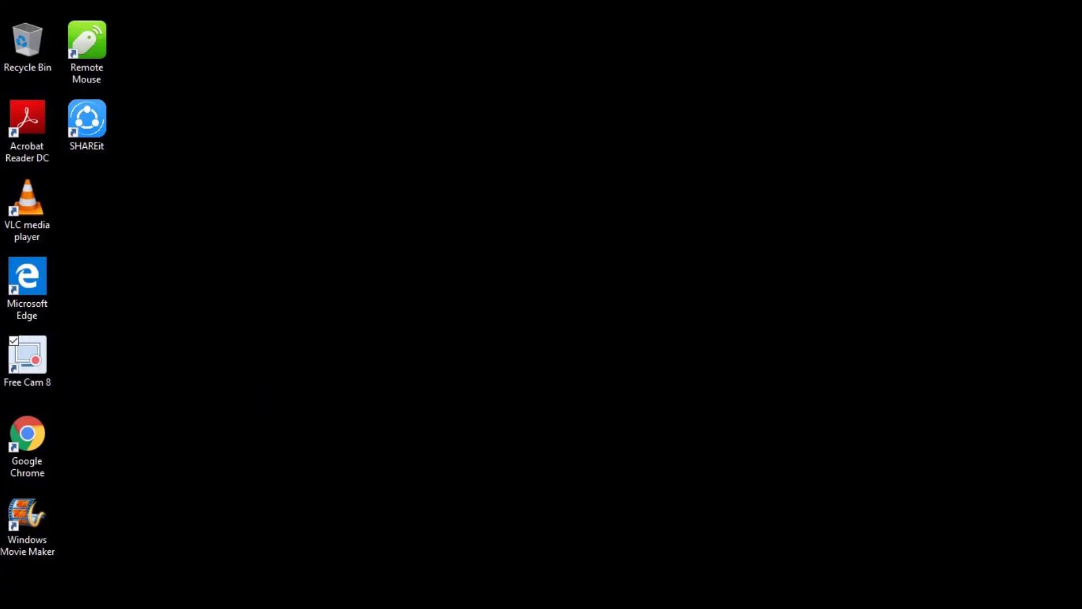
# Step: Open Untitled-1.pdf from Projects > BCard in Microsoft Edge
pyautogui.press('super+e')
pyautogui.doubleClick(334, 76)
pyautogui.doubleClick(366, 254)
pyautogui.doubleClick(279, 219)
pyautogui.click(196, 187)
pyautogui.doubleClick(196, 187)
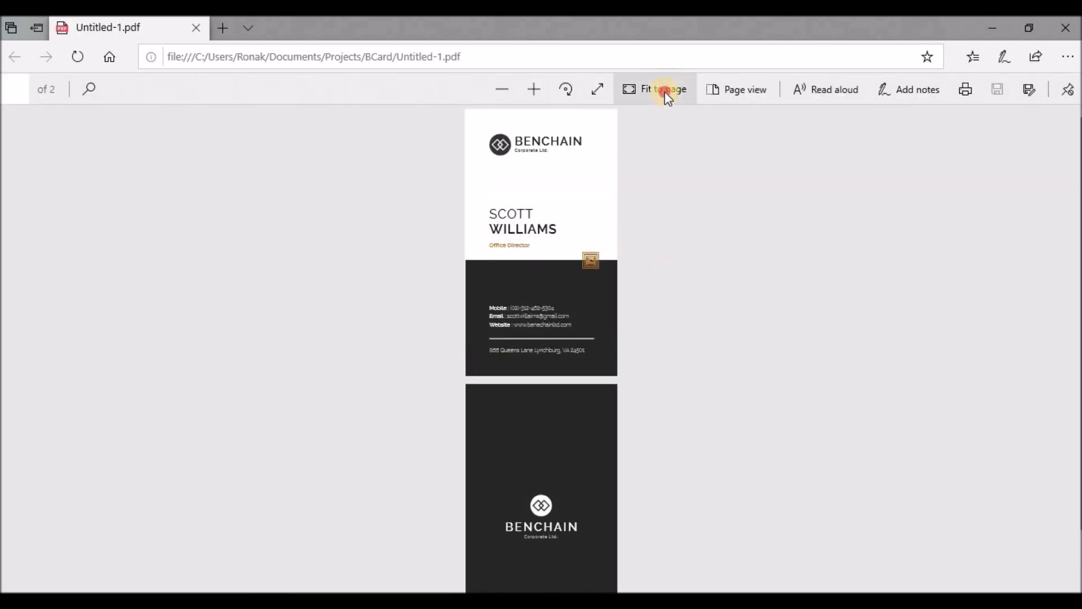
# Step: Fit the PDF to the window width and scroll down to the dark back page
pyautogui.click(665, 90)
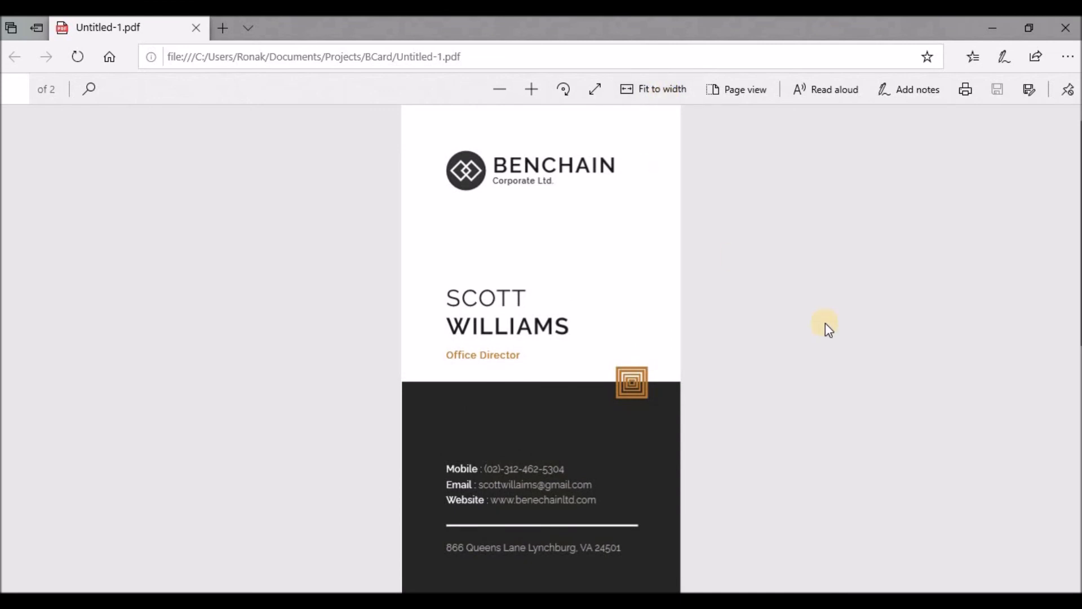
pyautogui.scroll(-8, 825, 323)
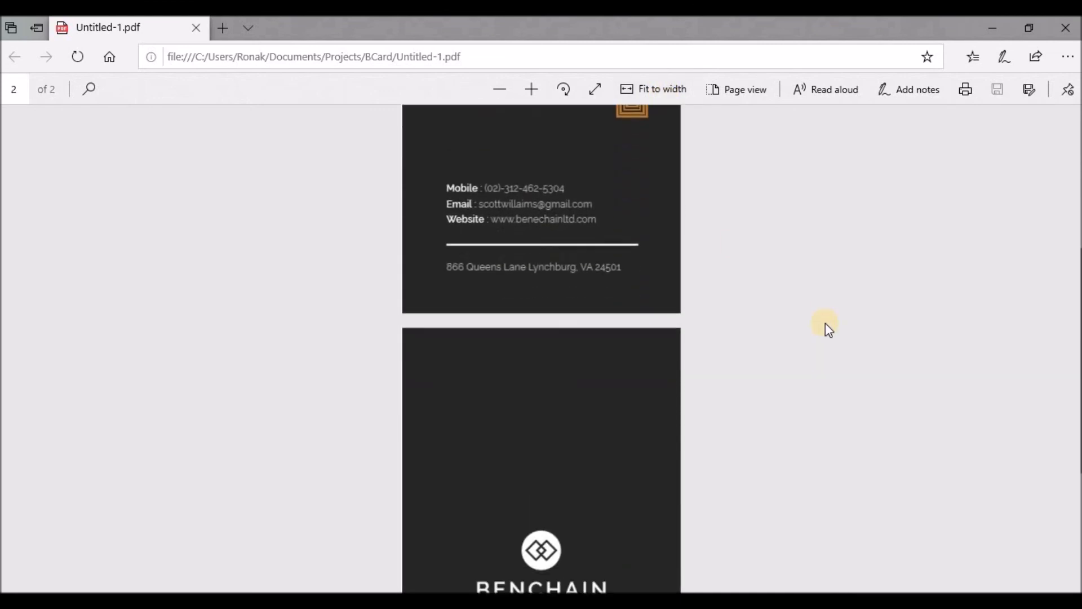
pyautogui.scroll(-1, 824, 323)
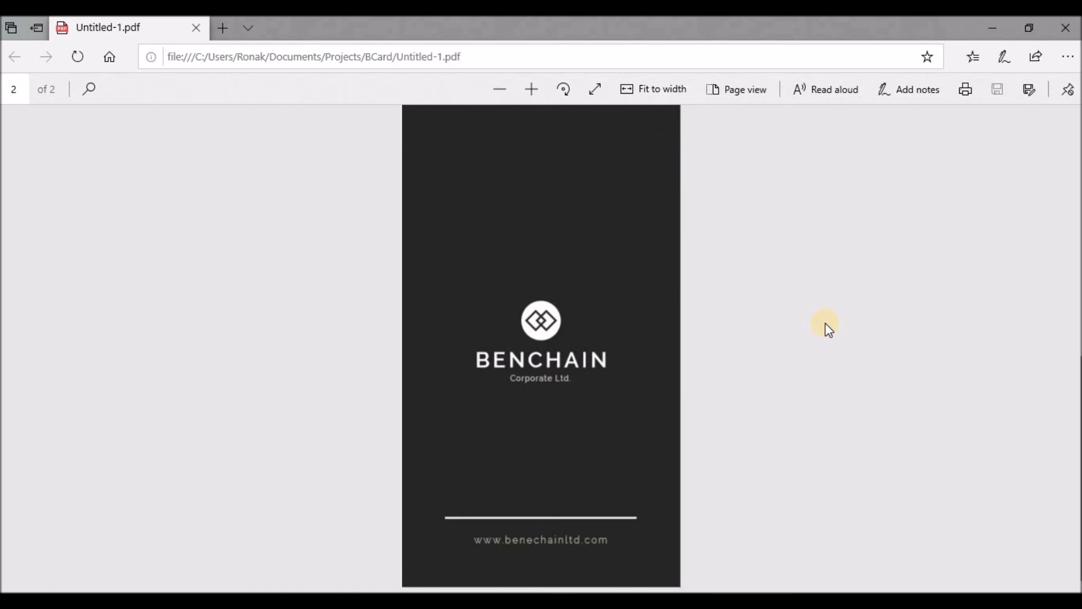